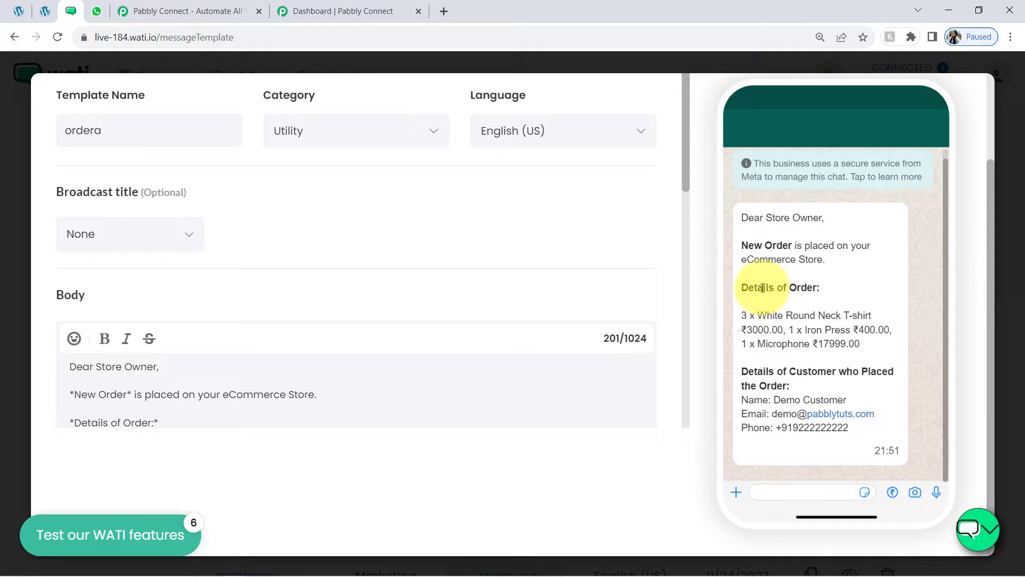
Highlight the Details of Order, customer details, and the T-shirt, Iron Press and Microphone lines in the preview
left_click_drag(763, 287, 822, 288)
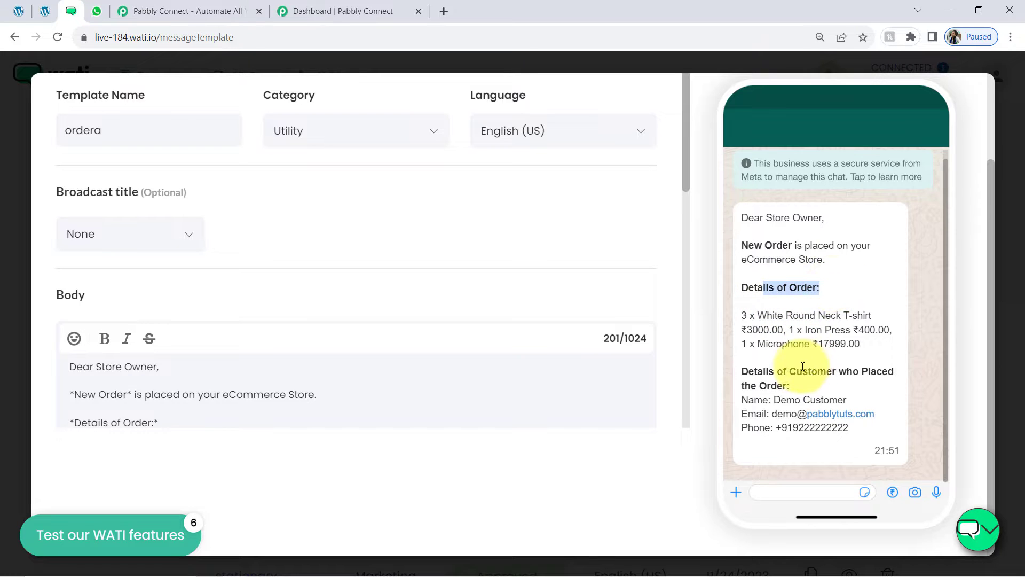
left_click_drag(803, 371, 846, 372)
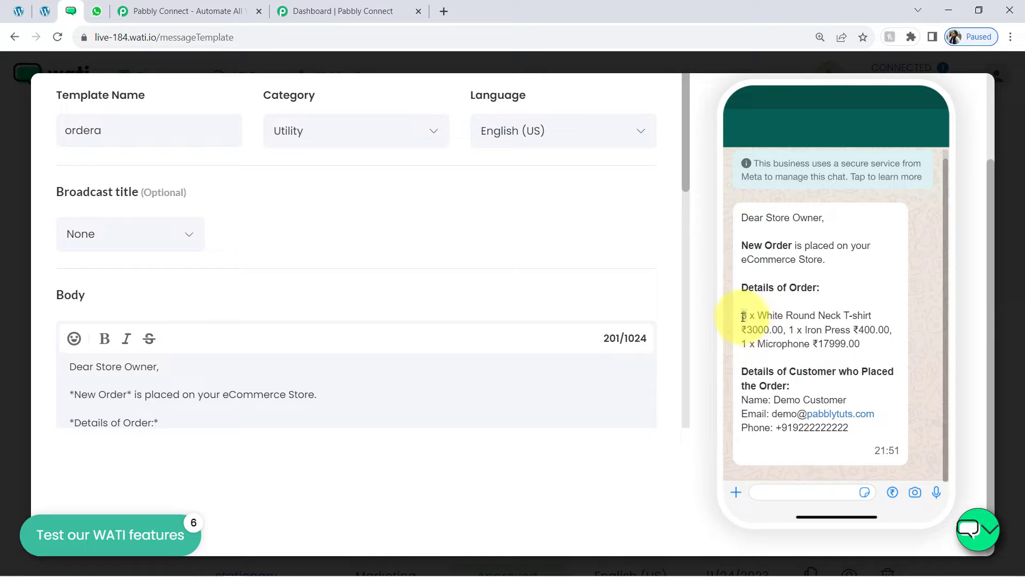
left_click_drag(758, 316, 822, 312)
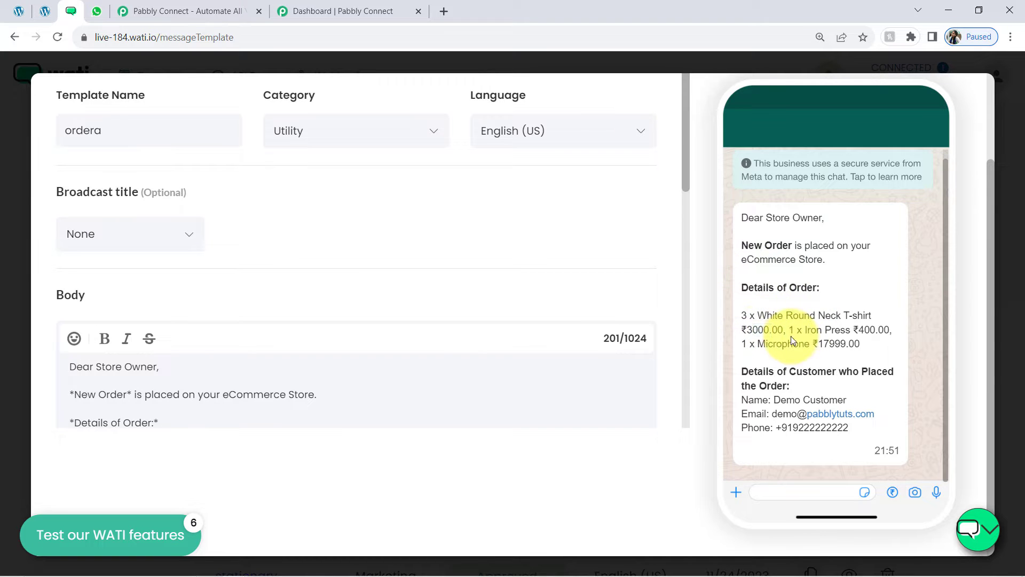
left_click_drag(802, 330, 859, 333)
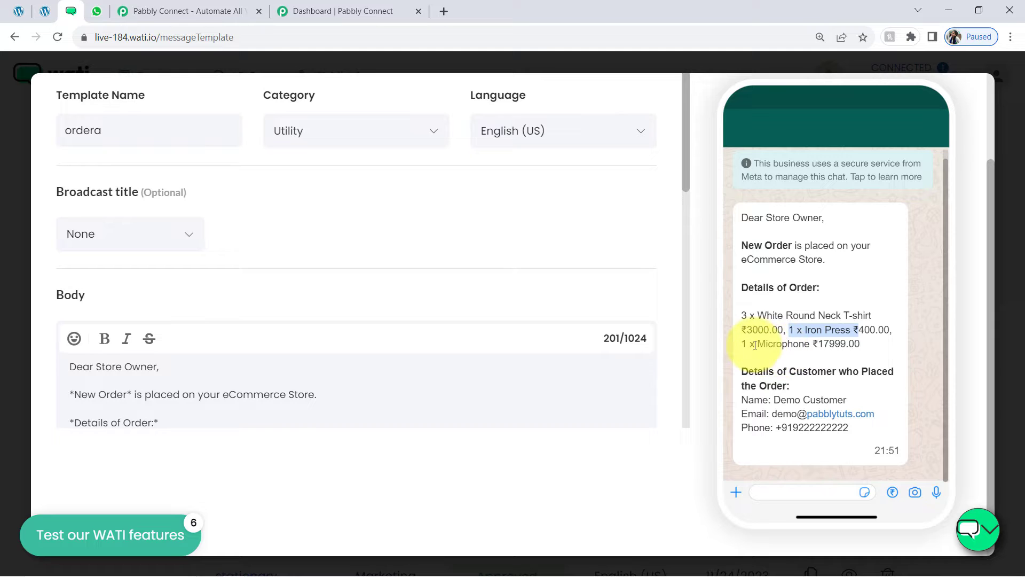
left_click_drag(755, 346, 849, 346)
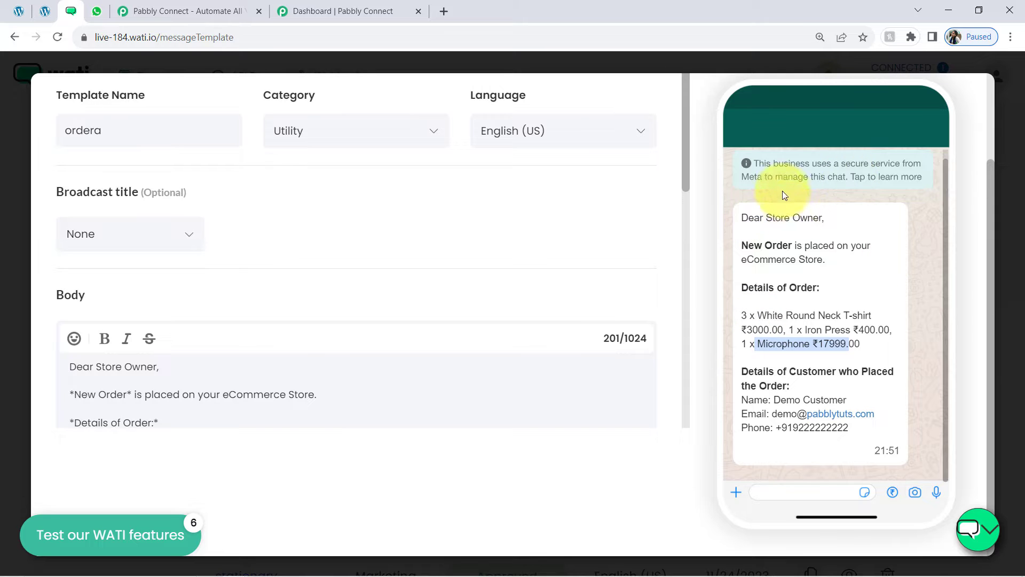
Look over the WooCommerce Shop page products, then move to the Pabbly Connect homepage
left_click(44, 10)
mouse_move(46, 66)
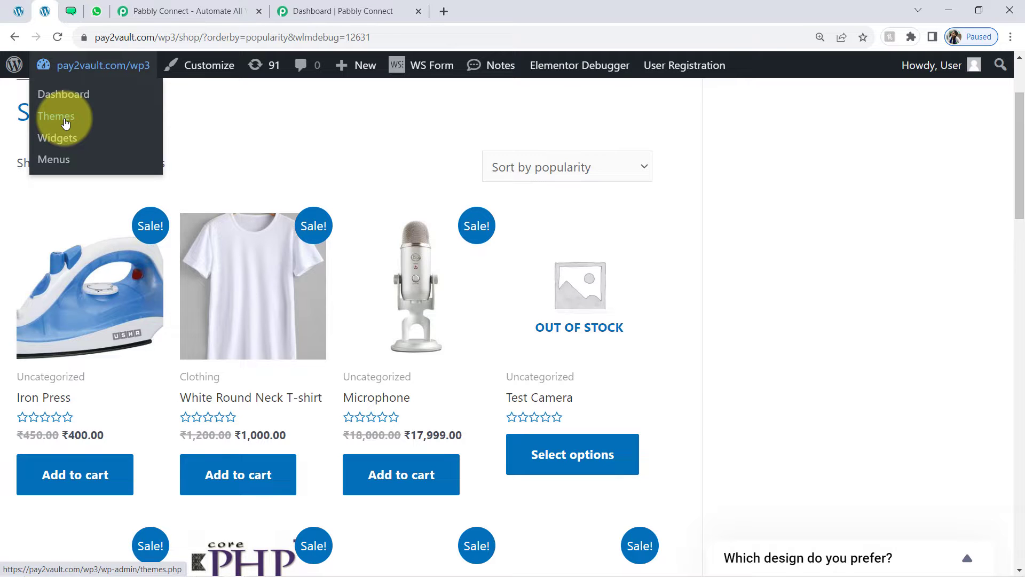
left_click(70, 10)
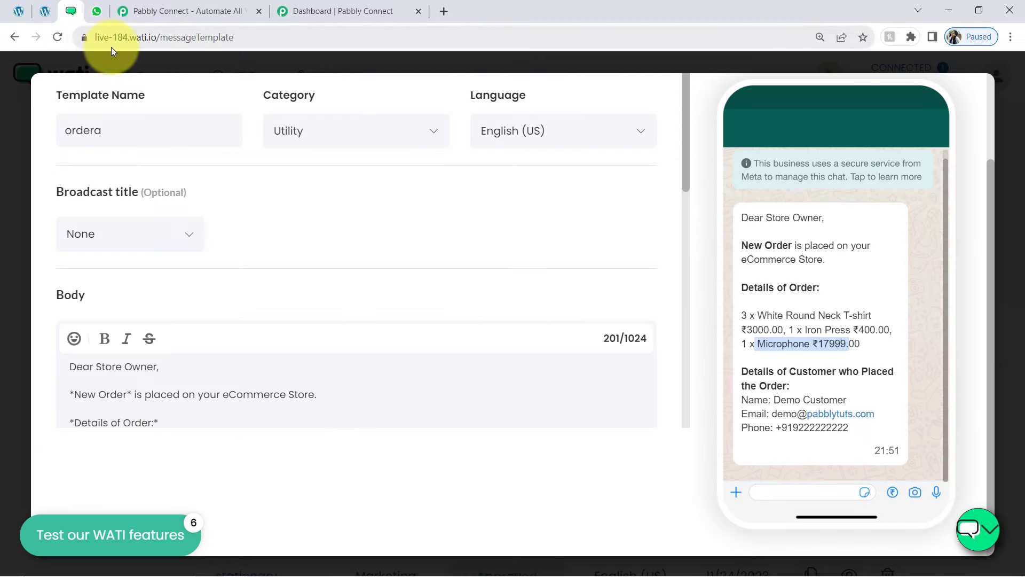
left_click(140, 34)
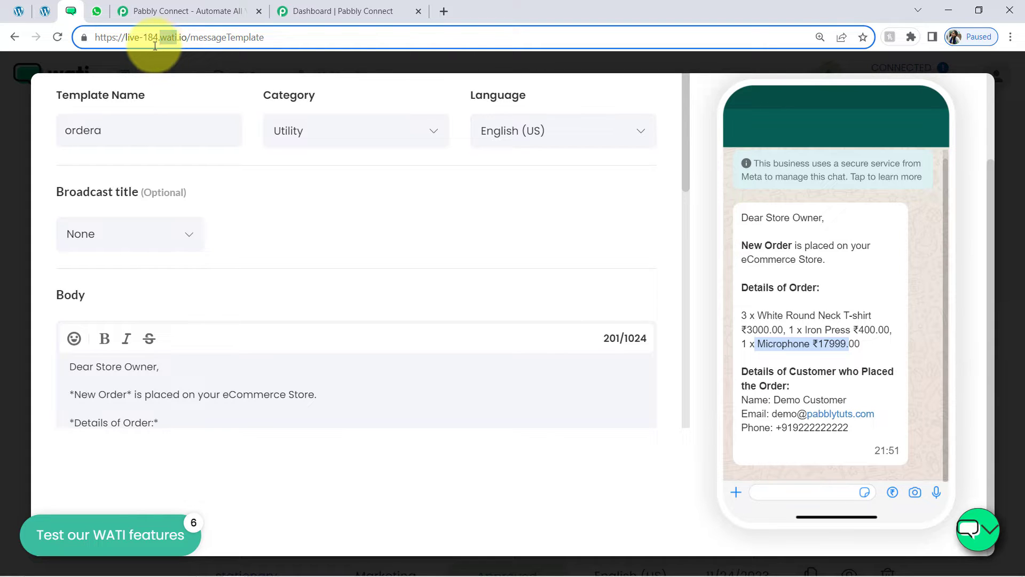
left_click(45, 12)
left_click(69, 11)
left_click(53, 12)
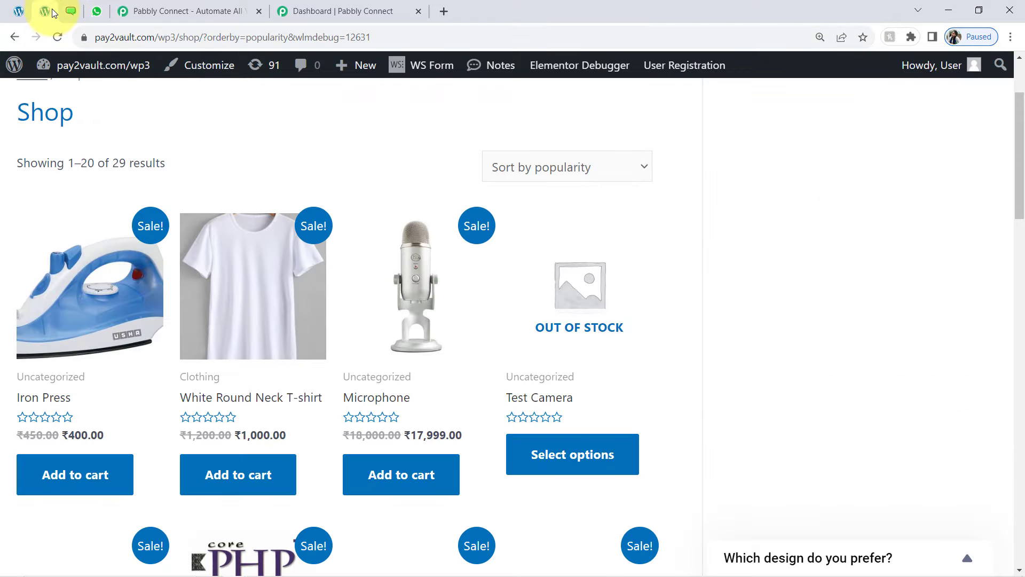
left_click(151, 6)
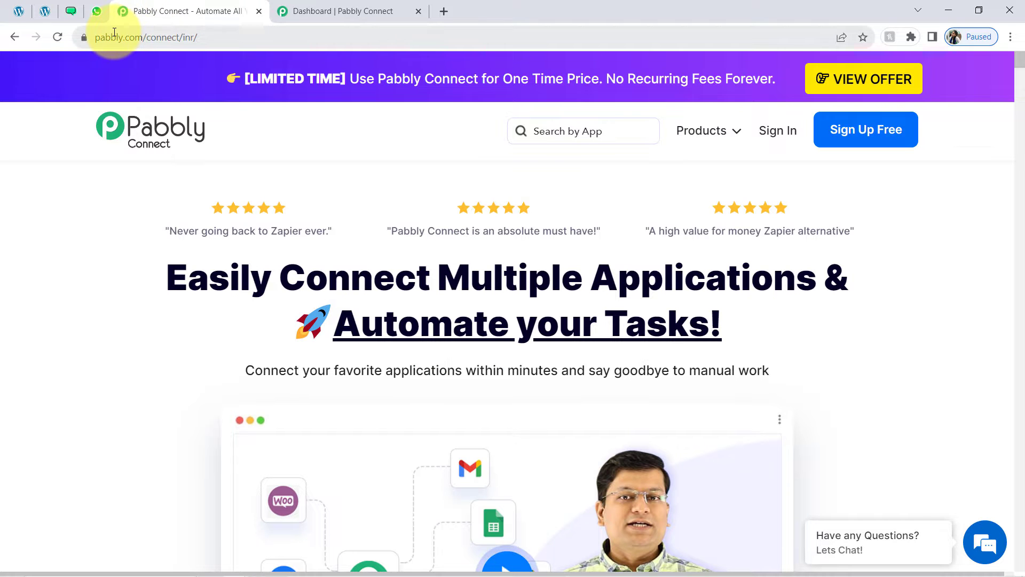
Highlight the site address and the headline words Connect, Applications, Automate and Tasks
left_click_drag(111, 35, 221, 39)
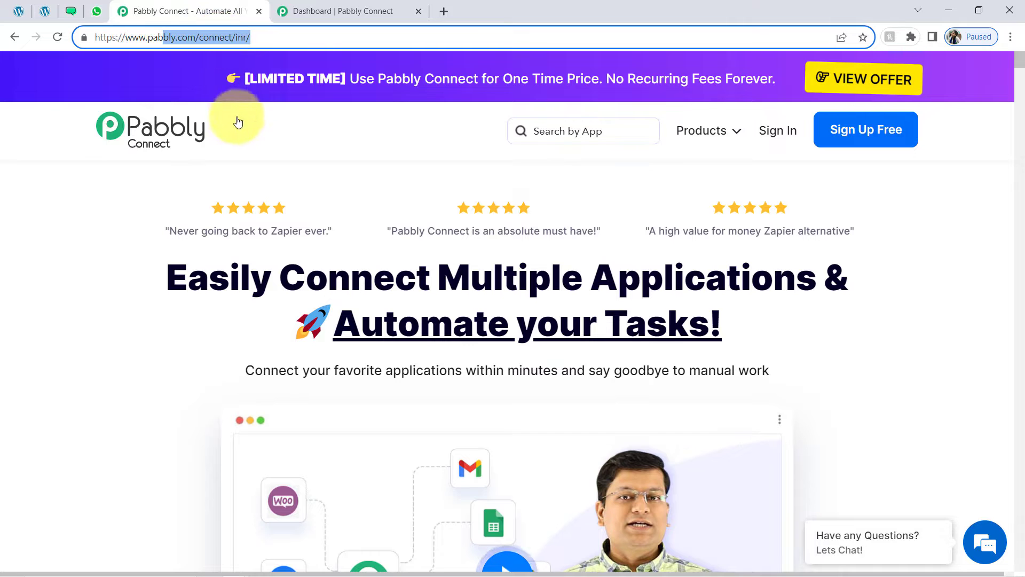
left_click(257, 285)
left_click_drag(188, 277, 739, 348)
left_click(601, 315)
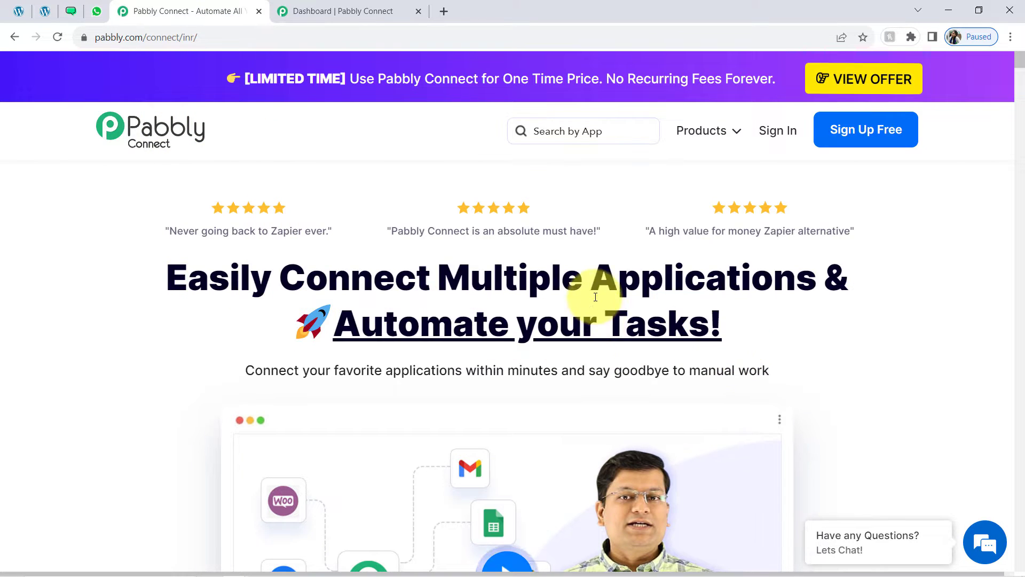
double_click(385, 278)
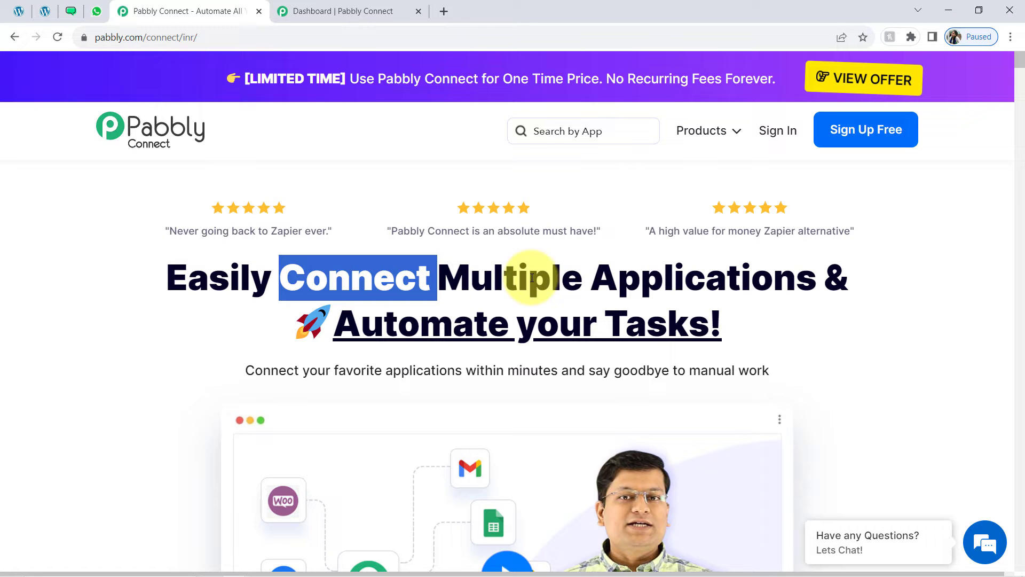
double_click(636, 279)
left_click(468, 326)
double_click(467, 325)
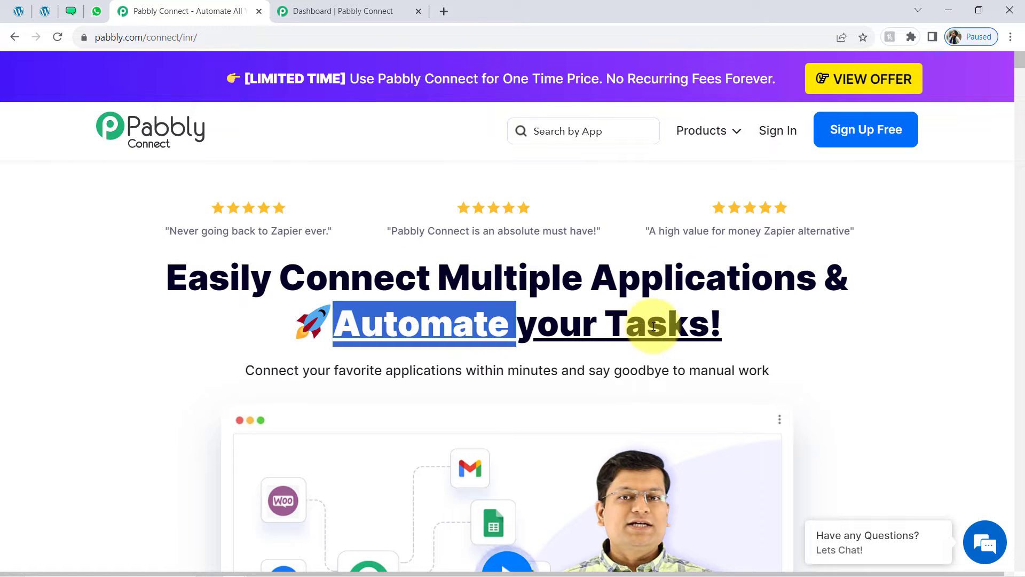
double_click(654, 324)
Switch to the 'Dashboard | Pabbly Connect' tab showing 129729 tasks remaining
left_click(353, 11)
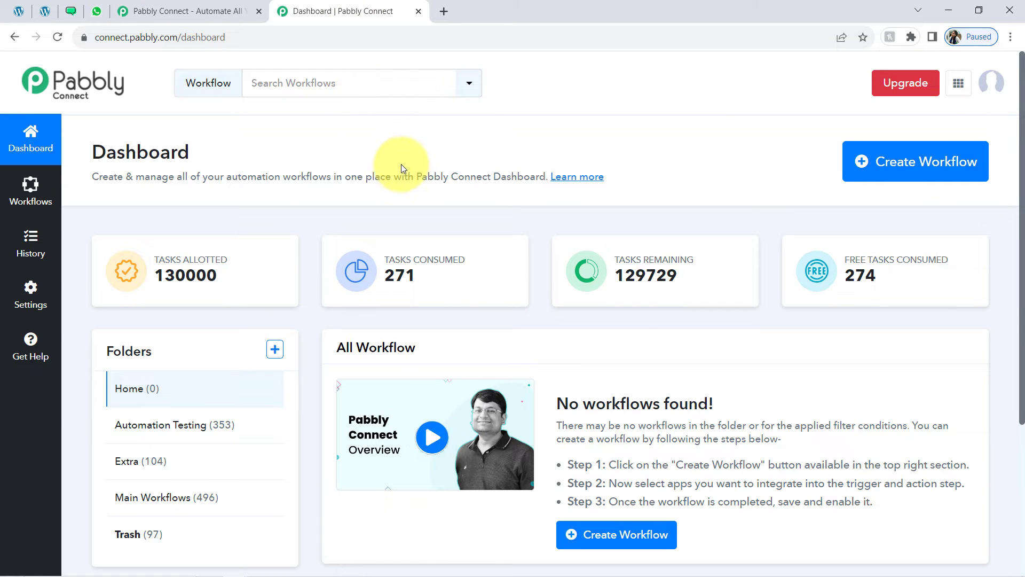
left_click(255, 6)
left_click(337, 283)
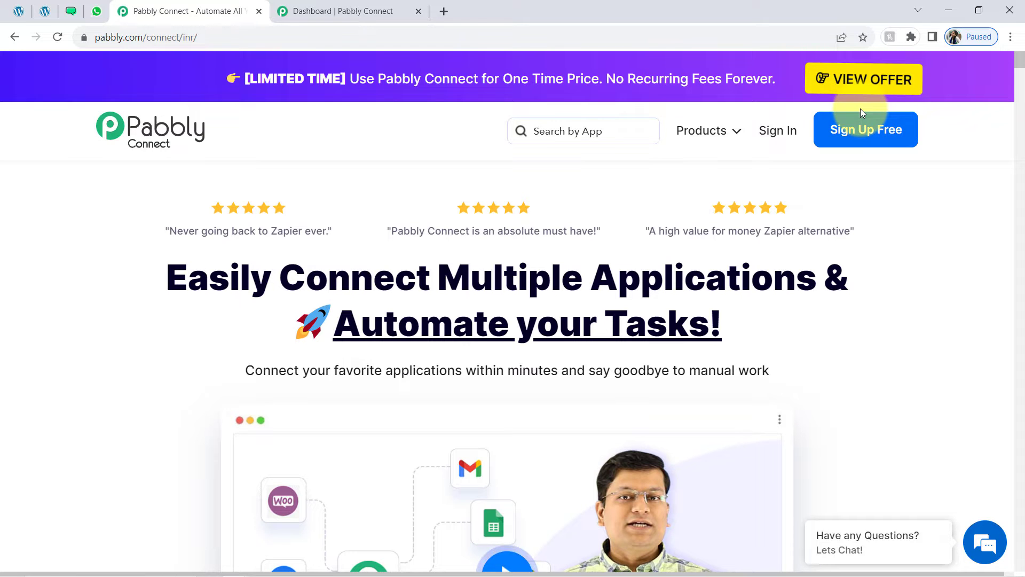
left_click(350, 11)
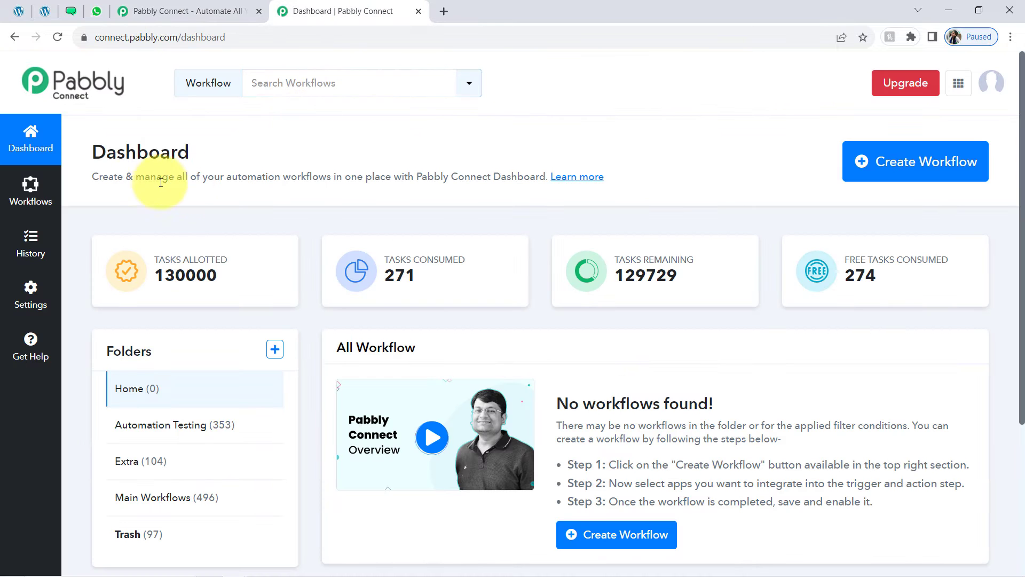
Start a new workflow and paste the name 'Get WooCommerce Order Details on WhatsApp for Multiple Products'
double_click(130, 152)
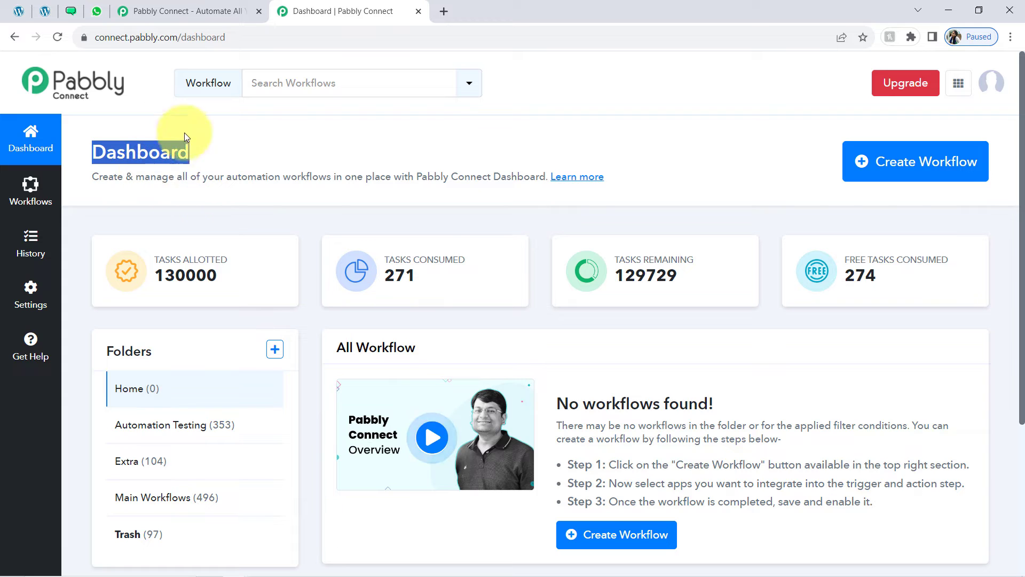
left_click(875, 168)
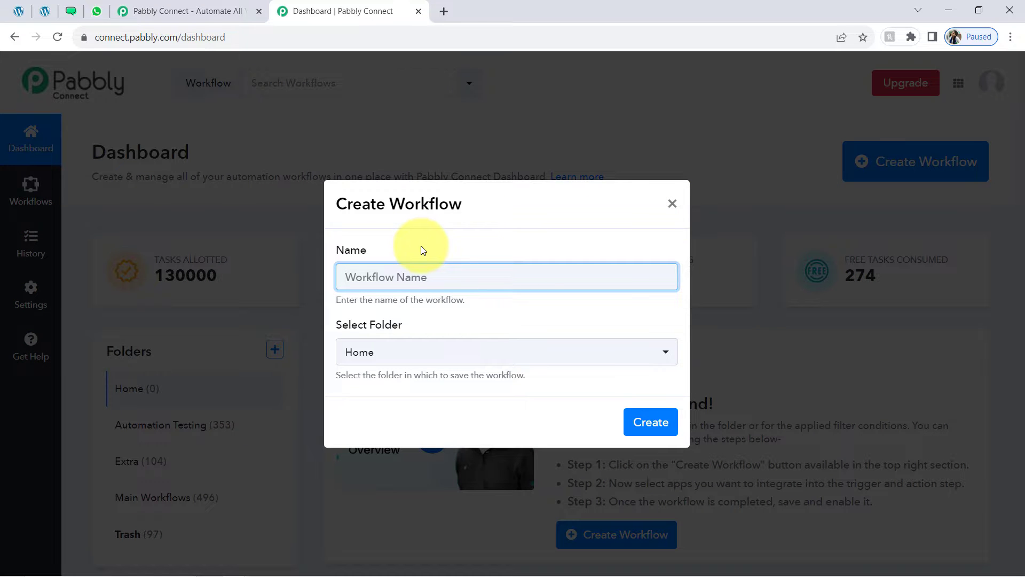
key("ctrl+v")
left_click_drag(397, 275, 698, 284)
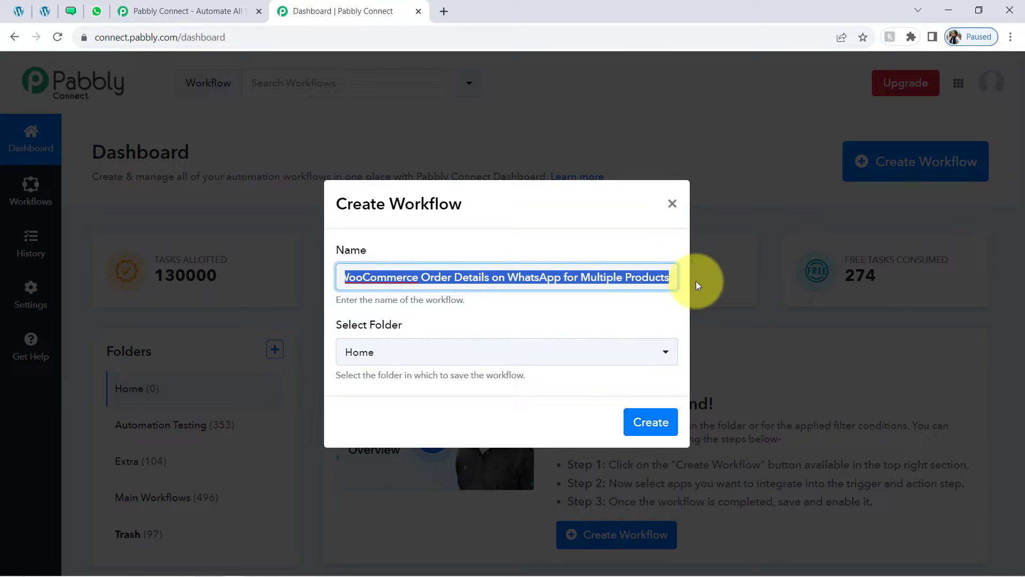
left_click(660, 278)
Place the workflow in the Main Workflows folder and create it
left_click_drag(351, 329, 423, 332)
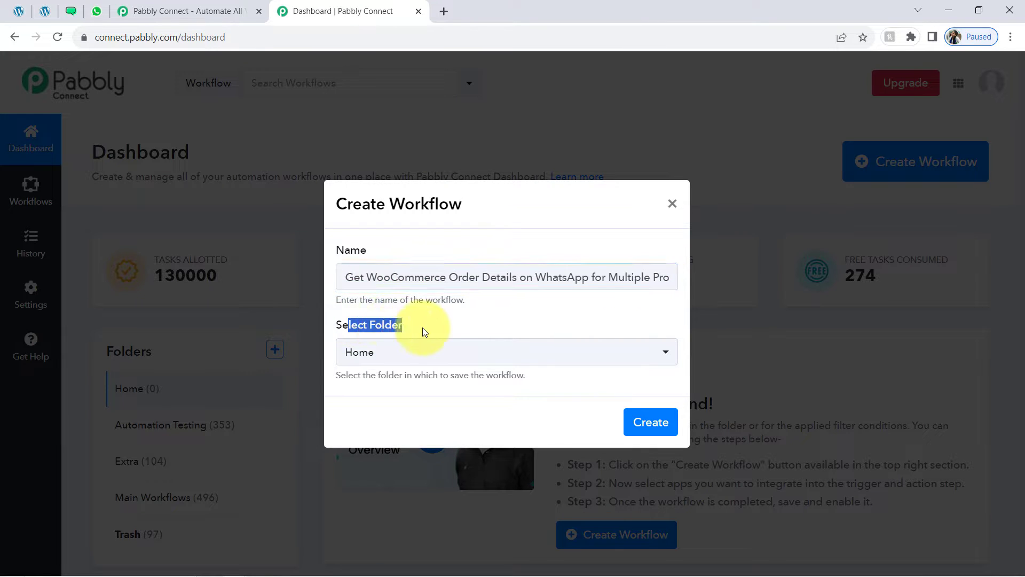
left_click(390, 352)
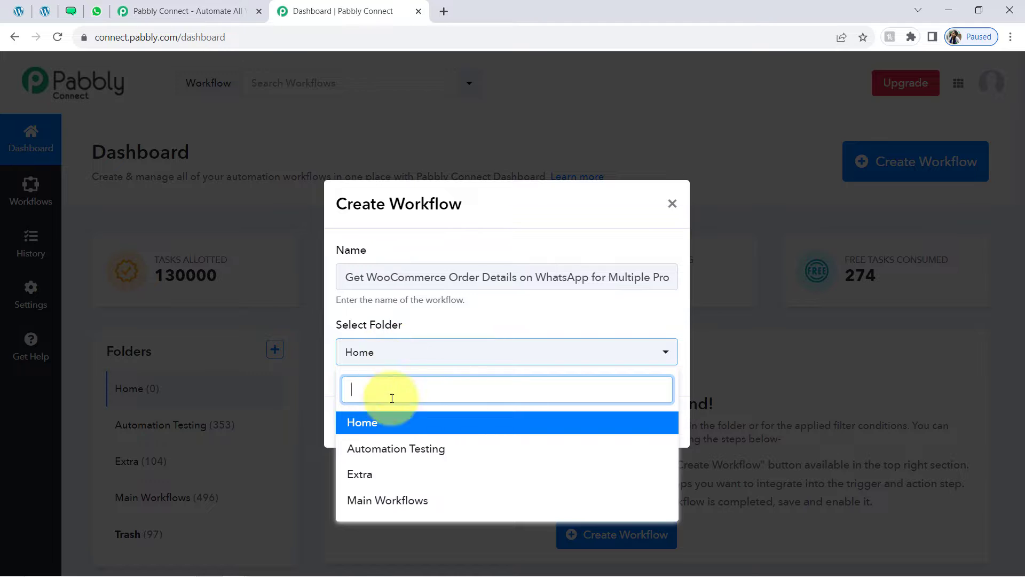
left_click(393, 499)
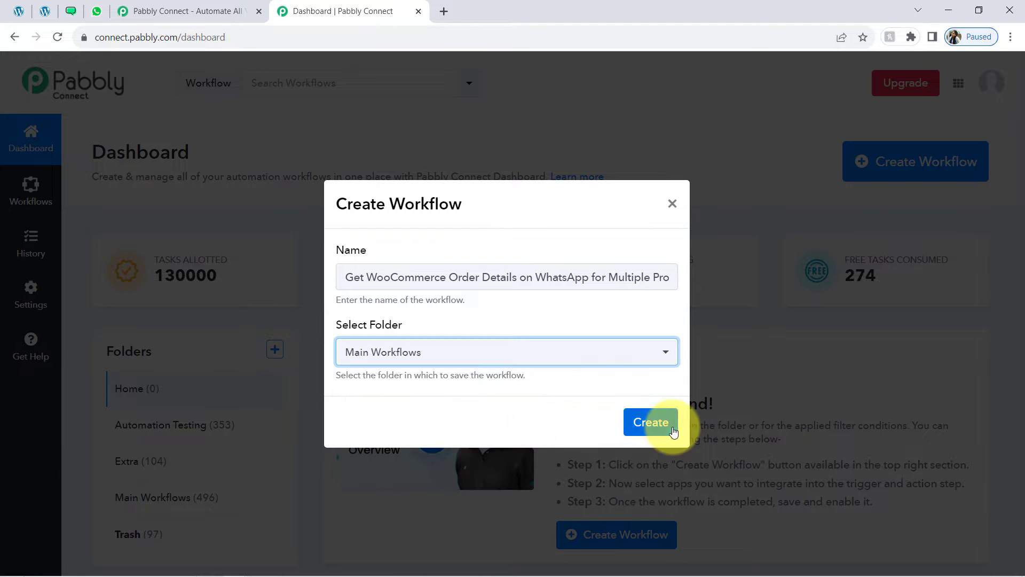
left_click(659, 421)
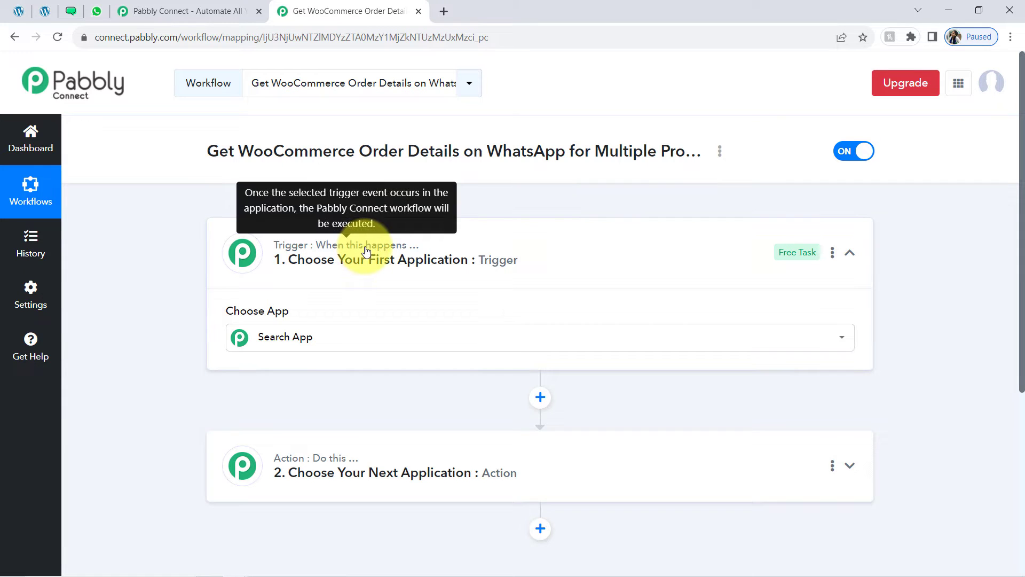
Search for WooCommerce and choose it as the trigger app
double_click(367, 249)
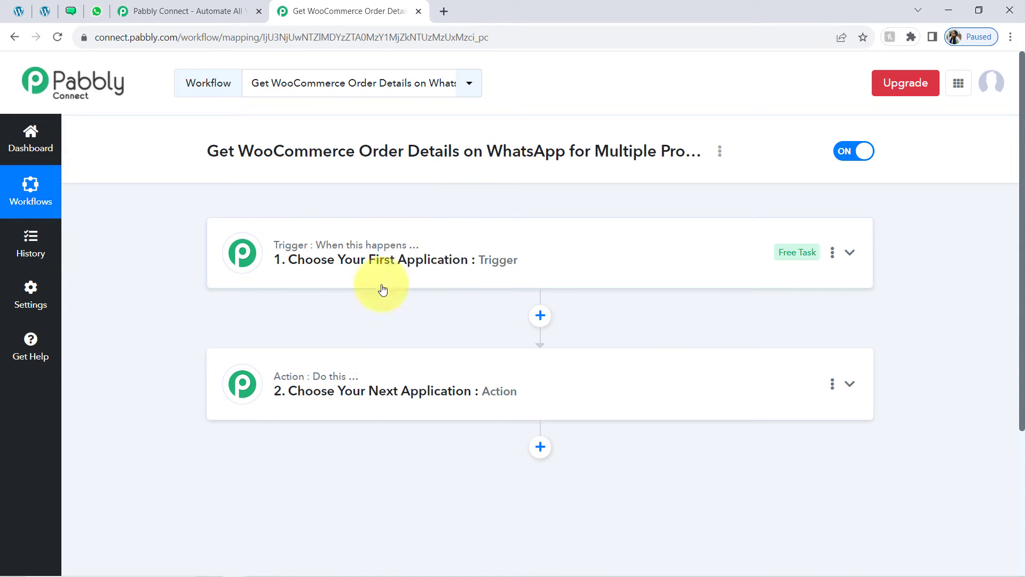
mouse_move(286, 389)
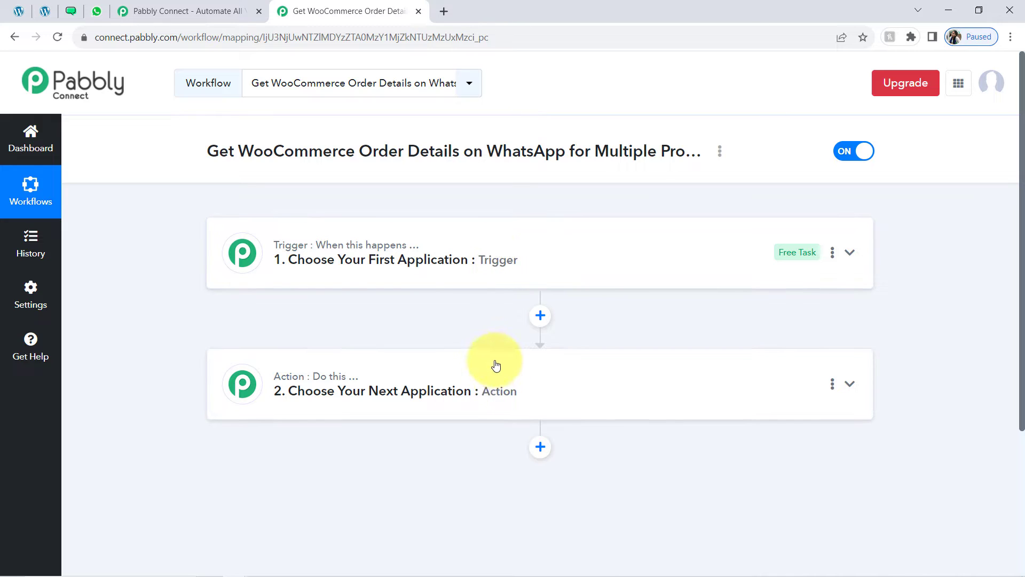
left_click_drag(227, 154, 413, 155)
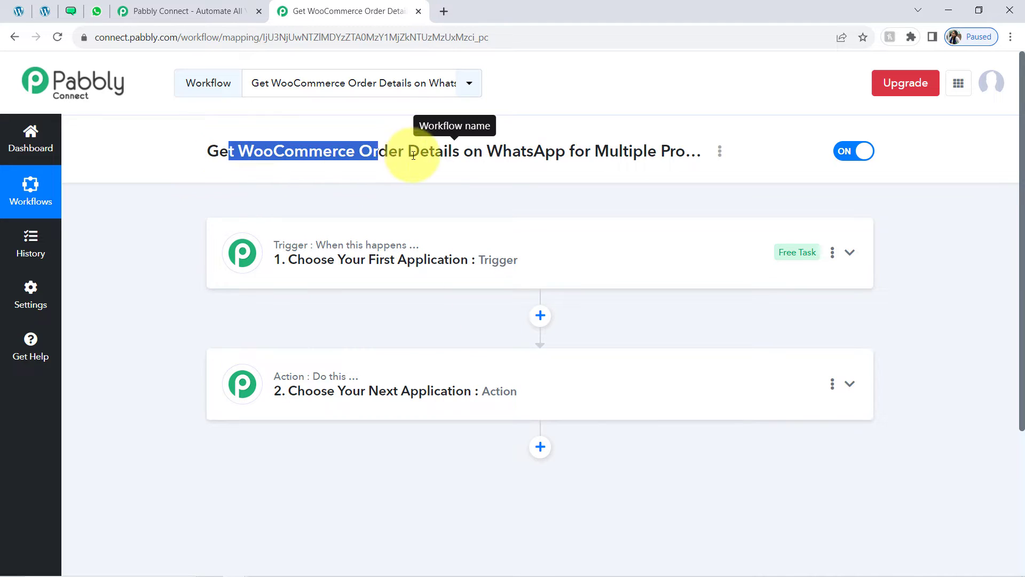
left_click(324, 172)
triple_click(297, 149)
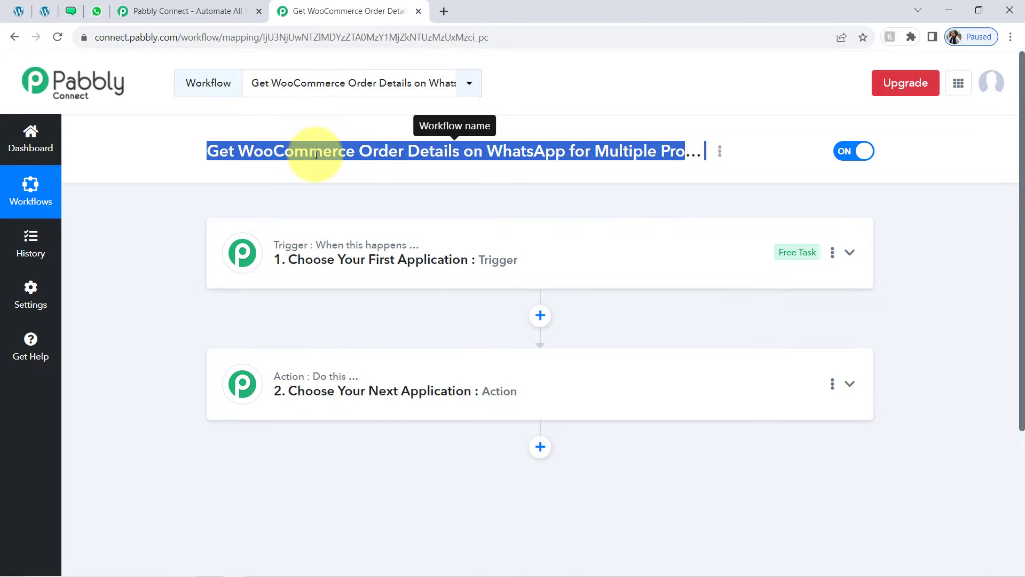
double_click(315, 154)
key("ctrl+c")
left_click(320, 278)
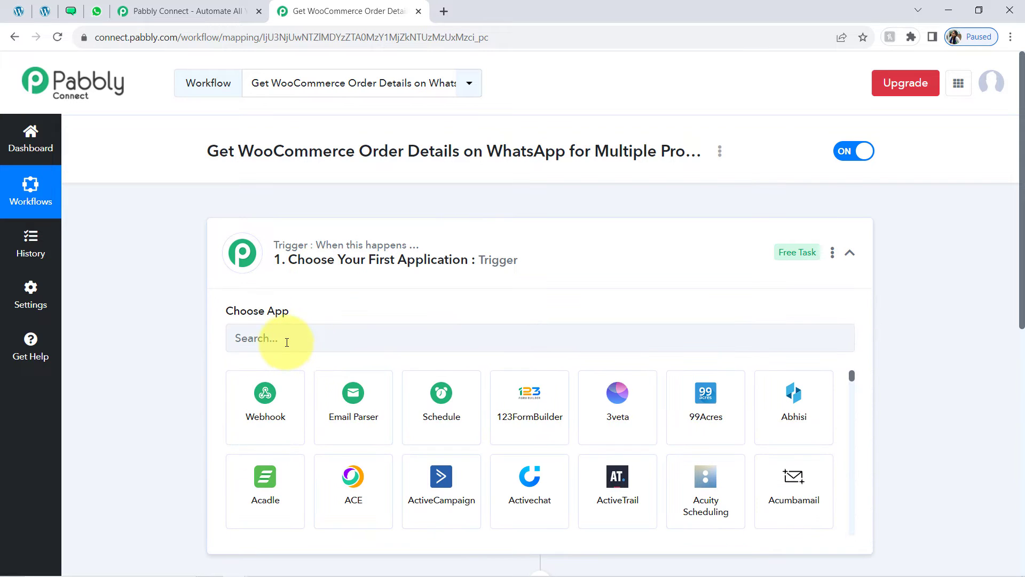
left_click(287, 342)
key("ctrl+v")
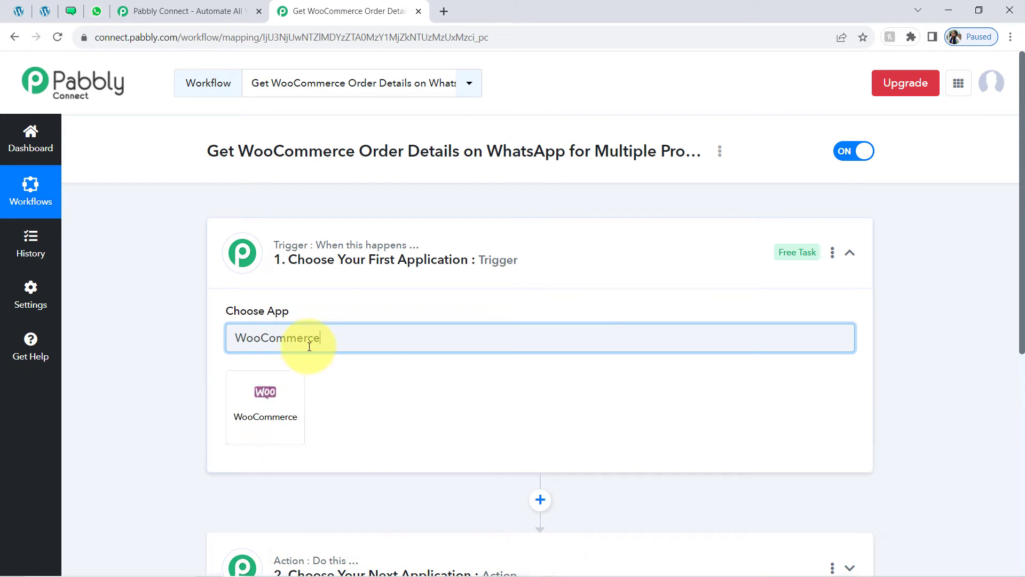
left_click(273, 388)
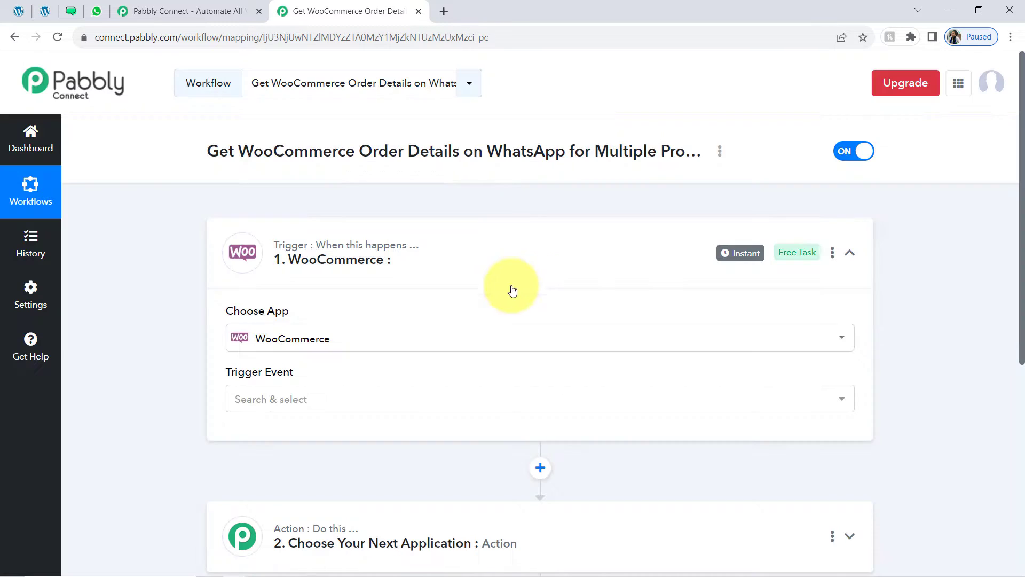
Search 'wati' and select WATI as the step 2 action app, then collapse both steps
scroll(1023, 299, "down", 5)
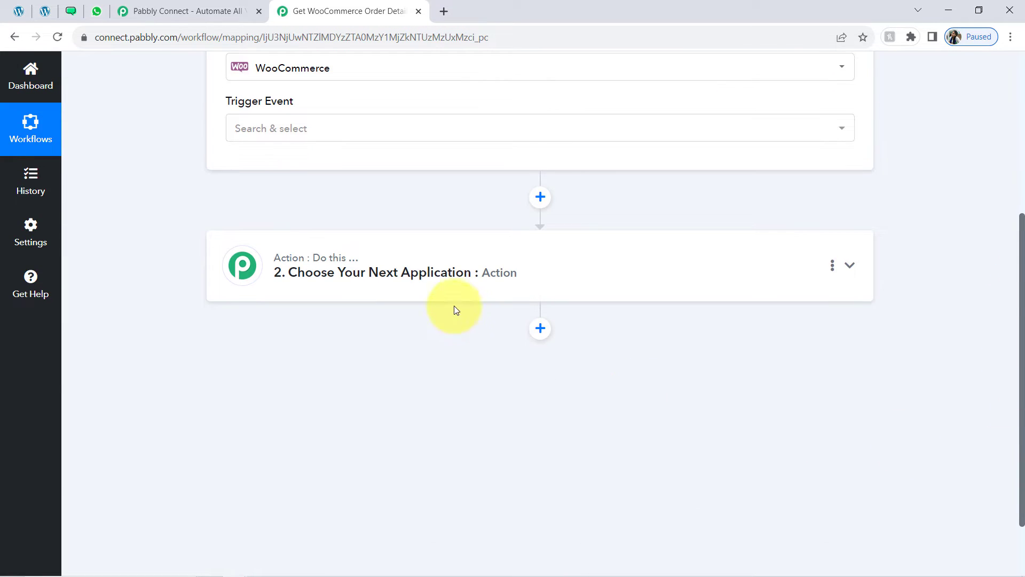
left_click(413, 297)
left_click(289, 355)
type("w")
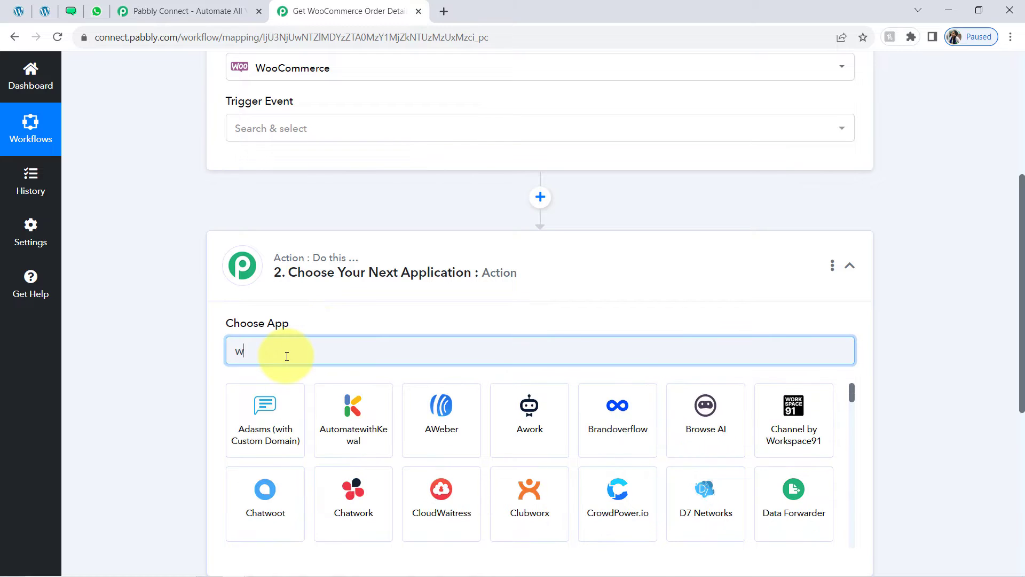
type("ati")
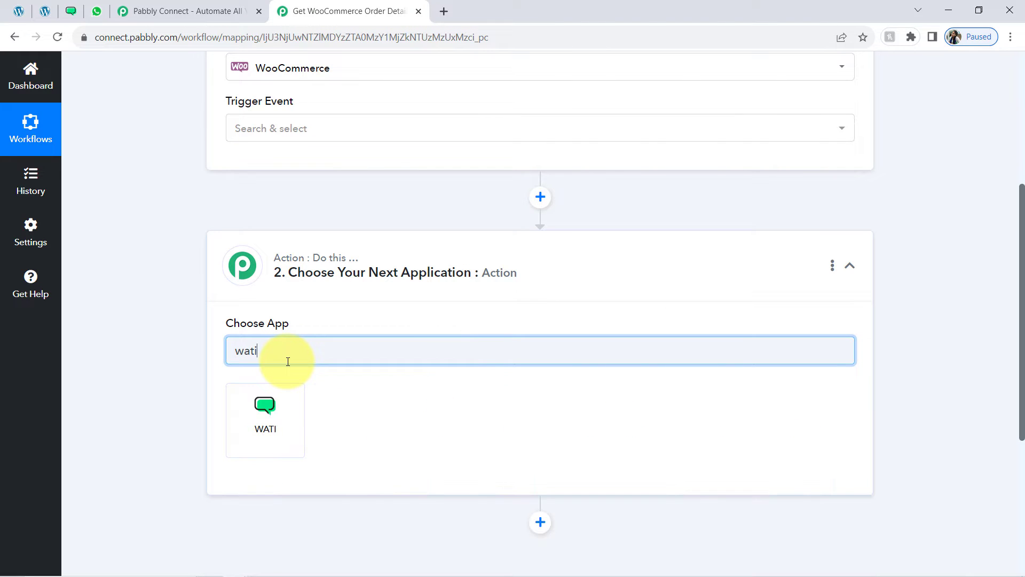
left_click(277, 409)
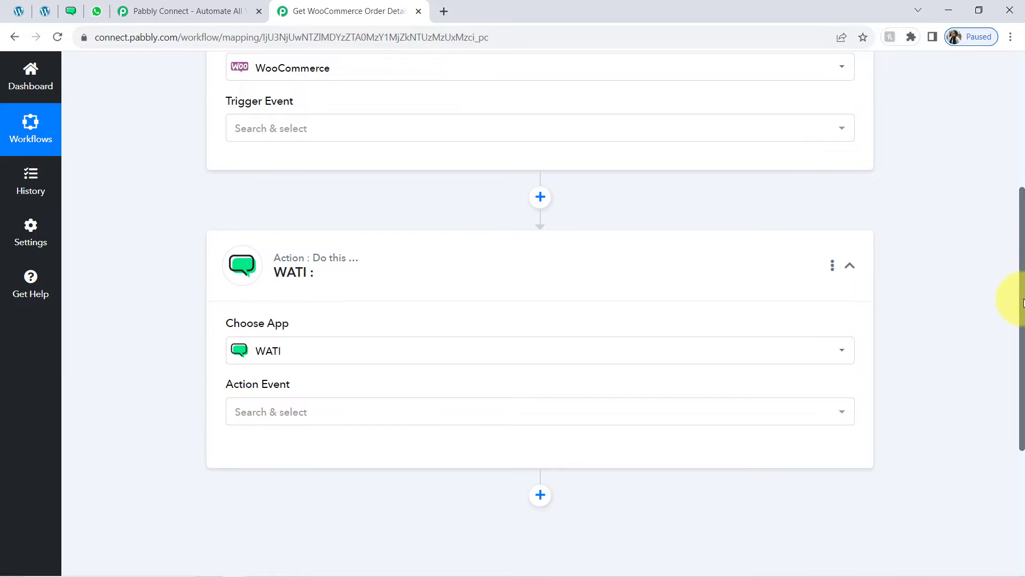
scroll(1000, 222, "up", 3)
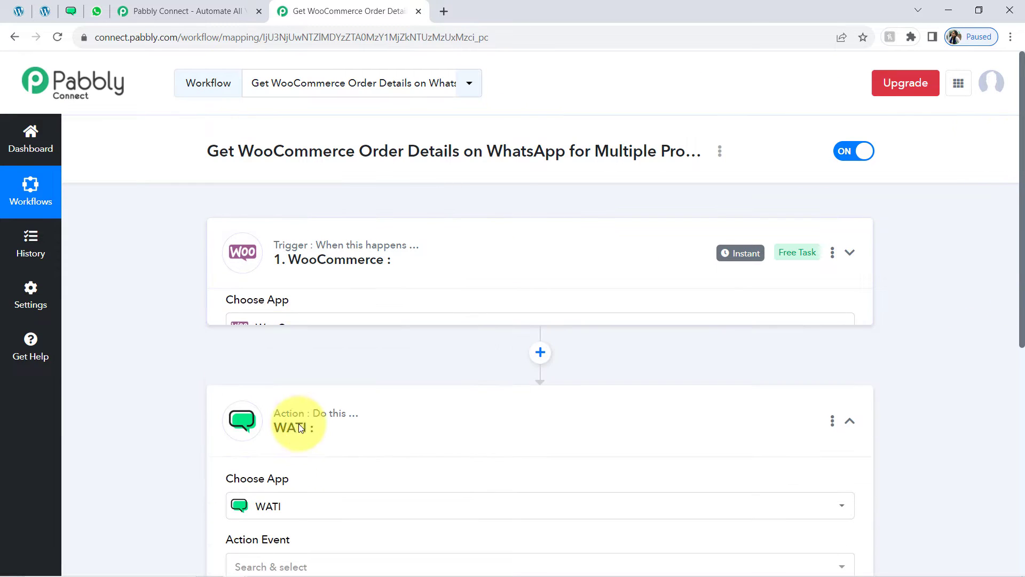
left_click(259, 371)
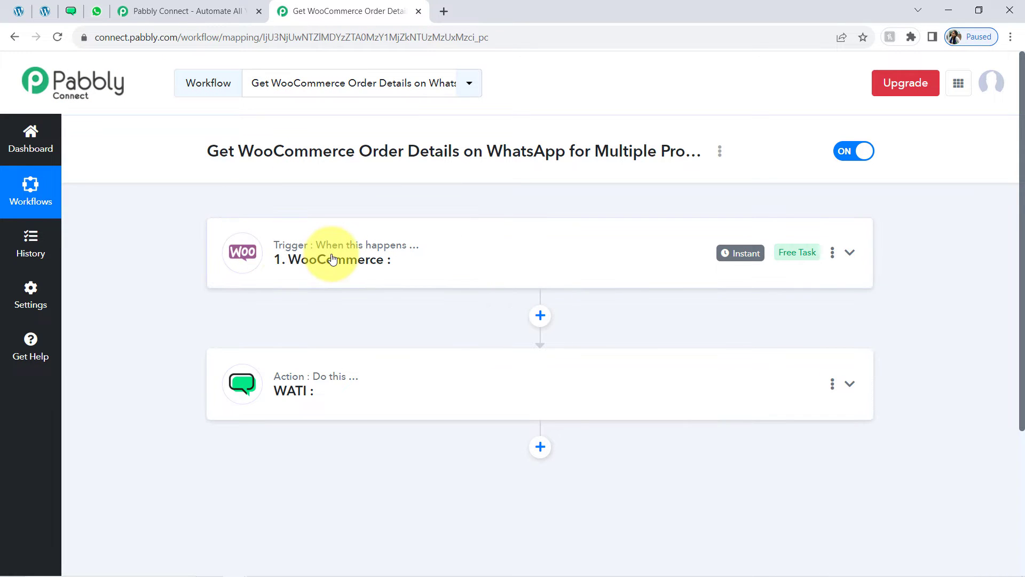
Set the WooCommerce trigger event to New Order Created
left_click(28, 10)
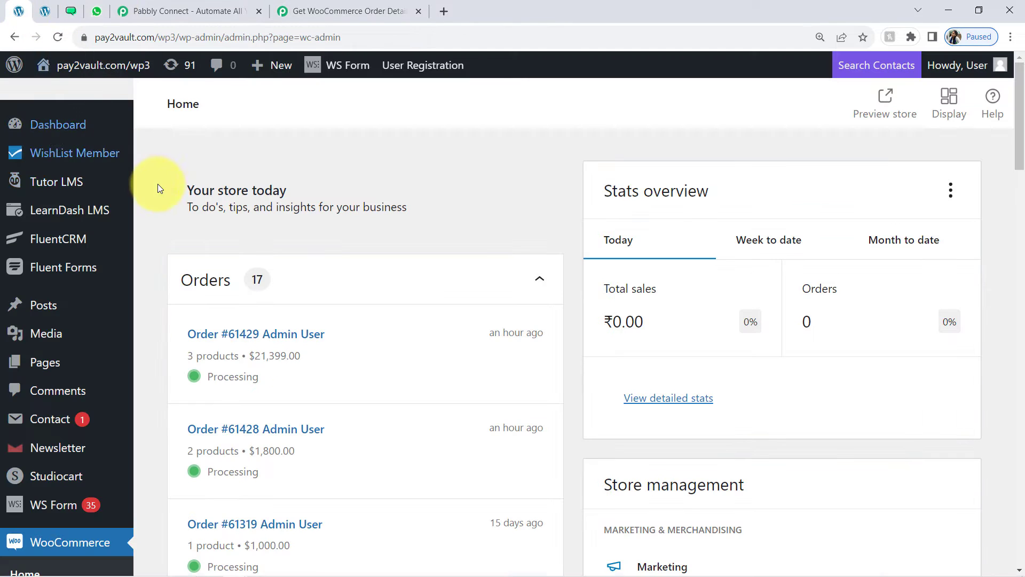
left_click(45, 10)
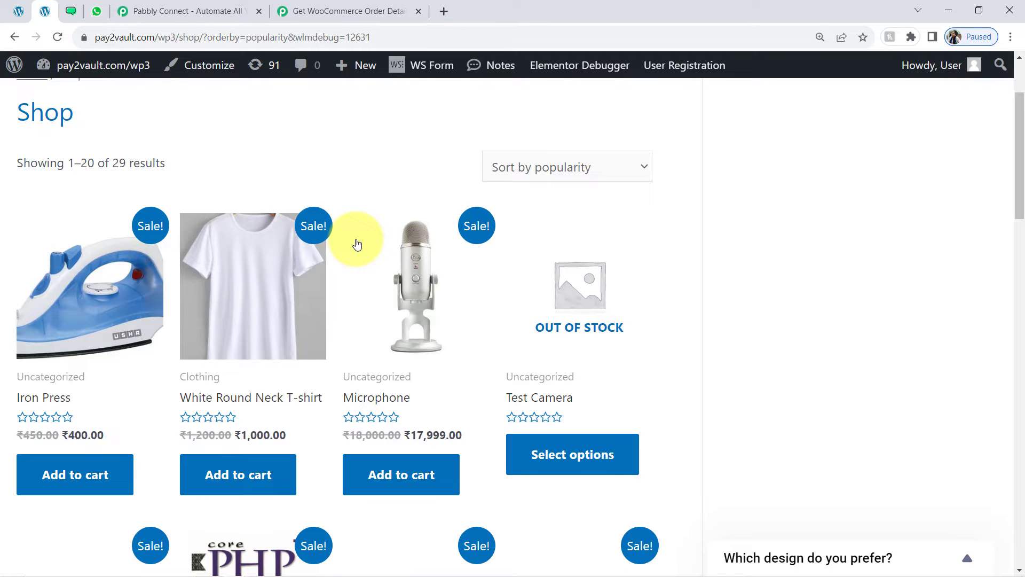
left_click(377, 10)
left_click(315, 260)
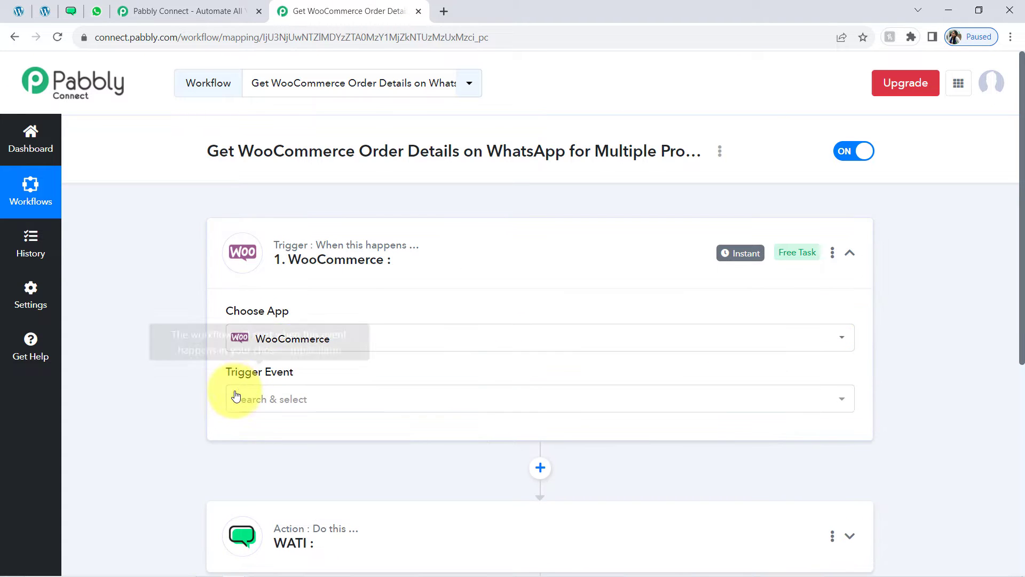
left_click(233, 395)
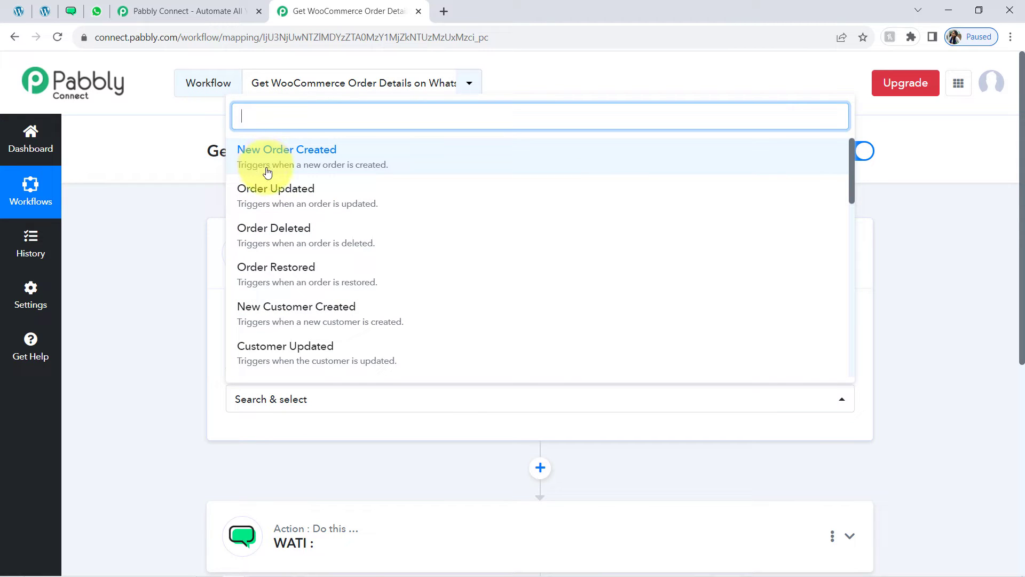
left_click(312, 171)
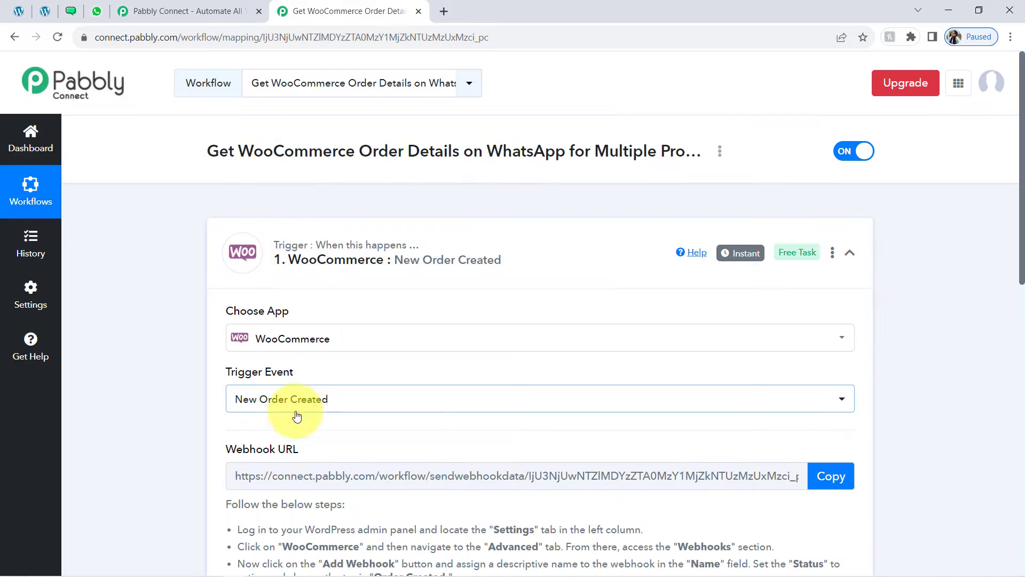
Read the webhook setup instructions and copy the trigger's Webhook URL
left_click_drag(1023, 246, 1020, 324)
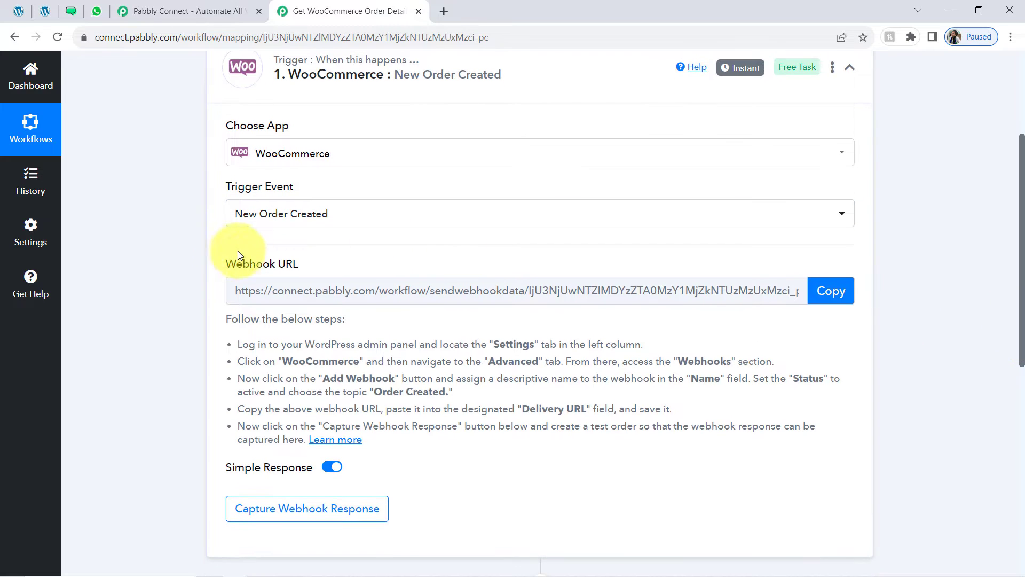
left_click_drag(249, 264, 303, 271)
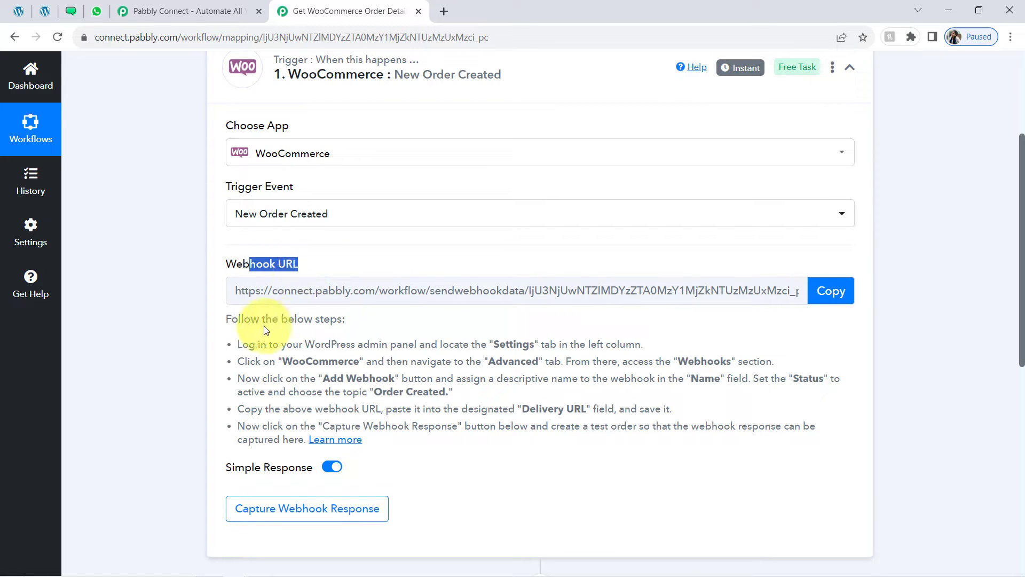
left_click_drag(260, 318, 293, 453)
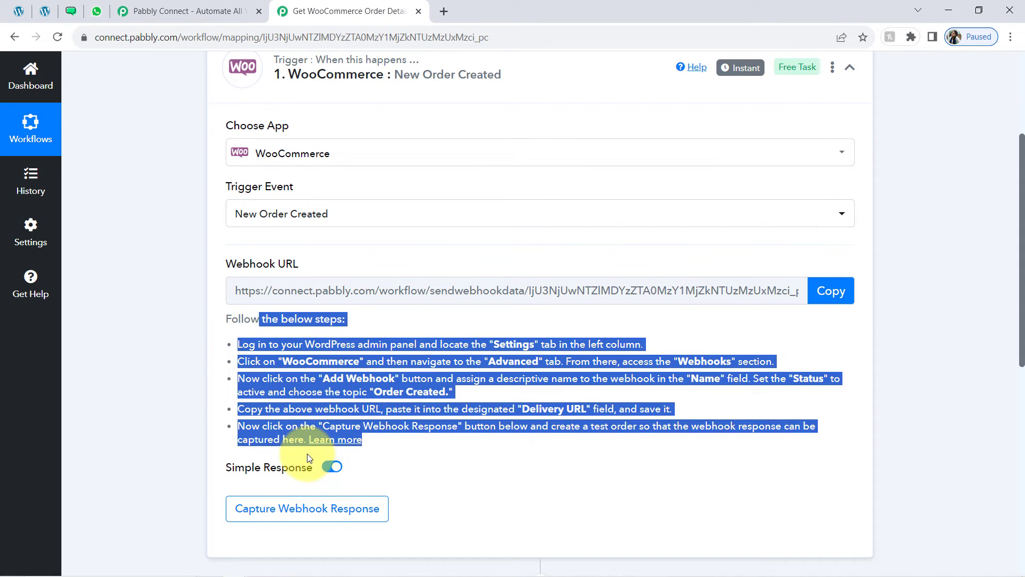
left_click(312, 367)
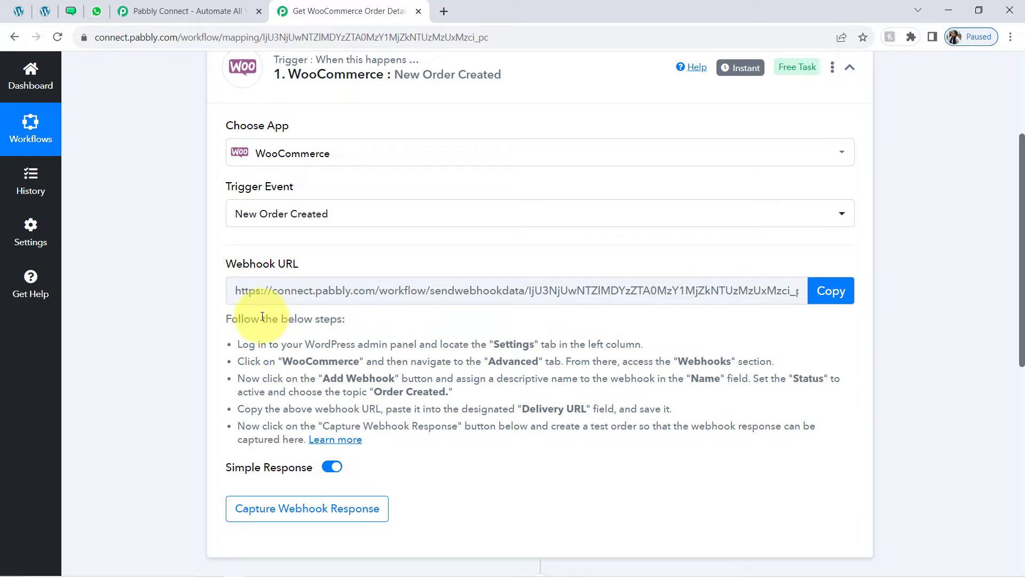
left_click_drag(262, 316, 301, 413)
left_click(299, 368)
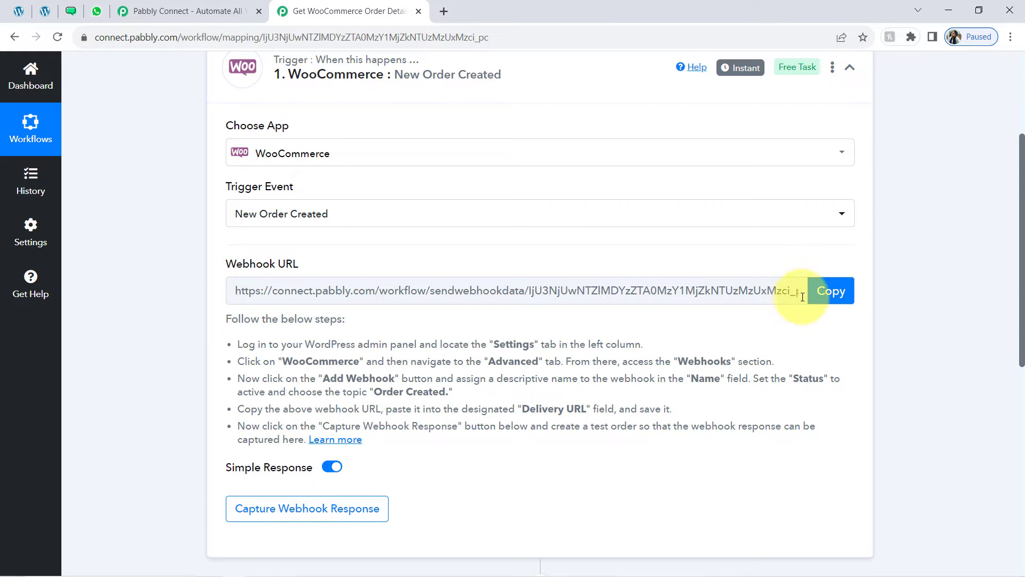
left_click(822, 302)
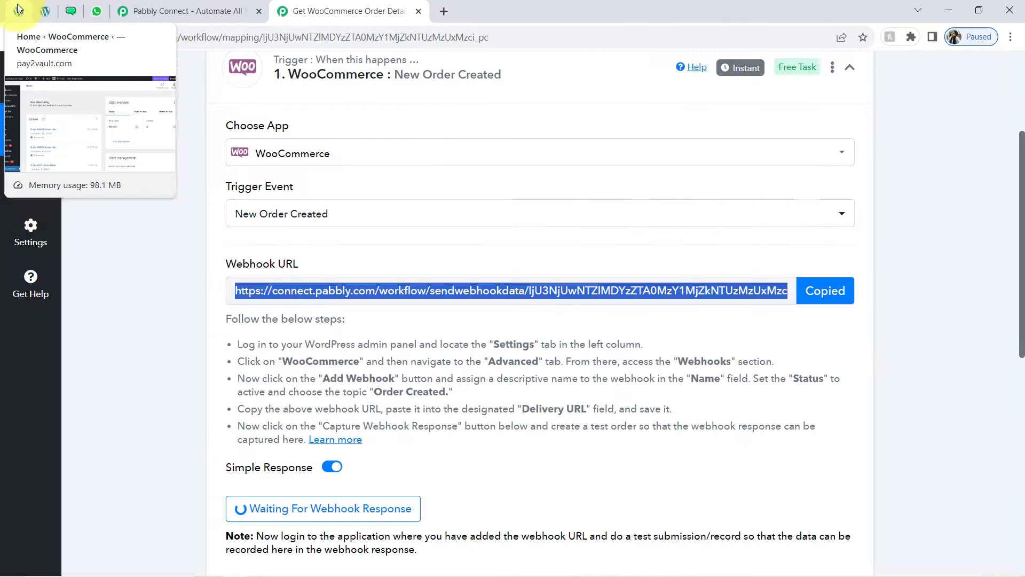
left_click(19, 8)
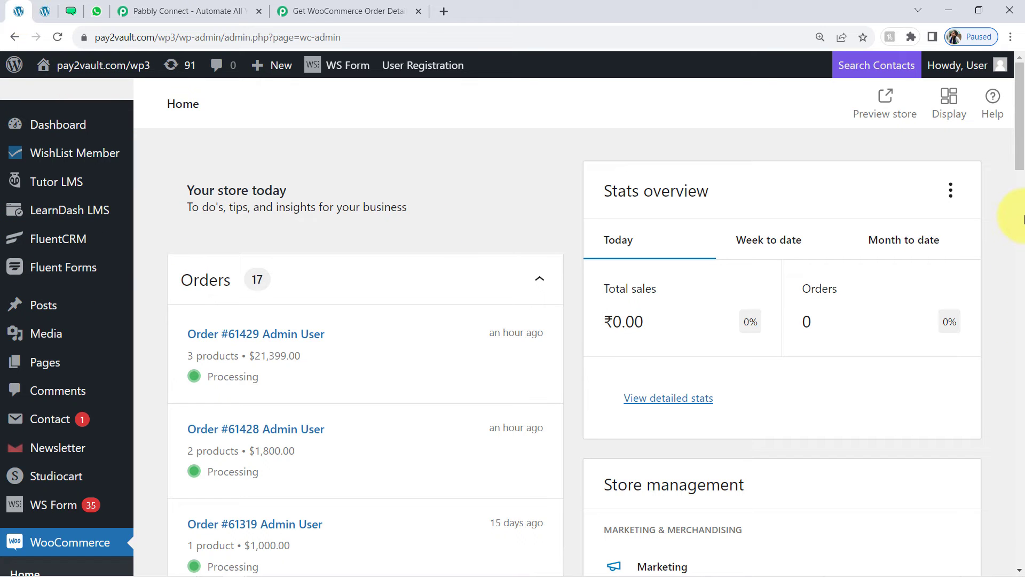
Go to WooCommerce Settings > Advanced > Webhooks and add a new webhook
left_click_drag(1020, 166, 1020, 245)
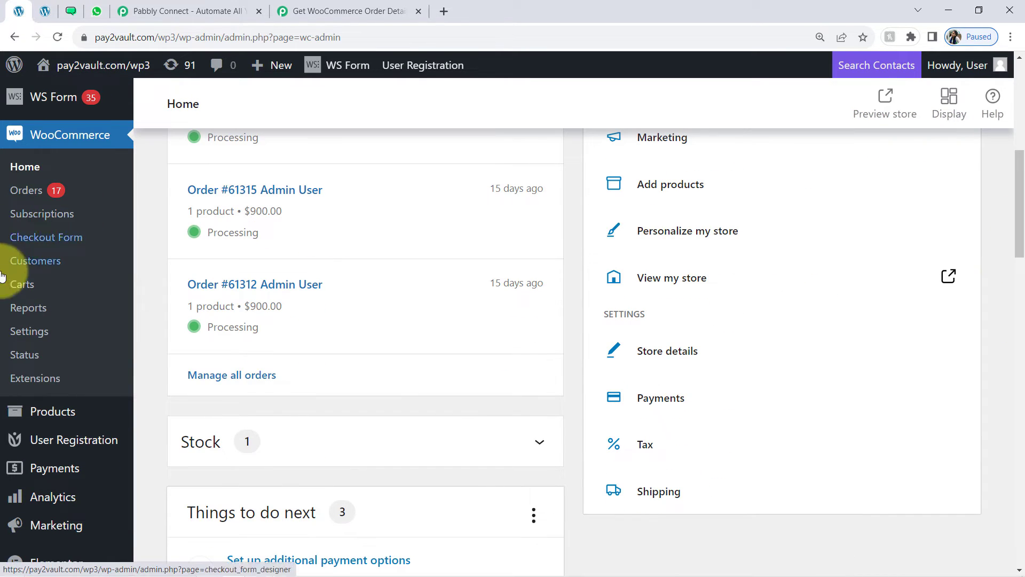
left_click(31, 332)
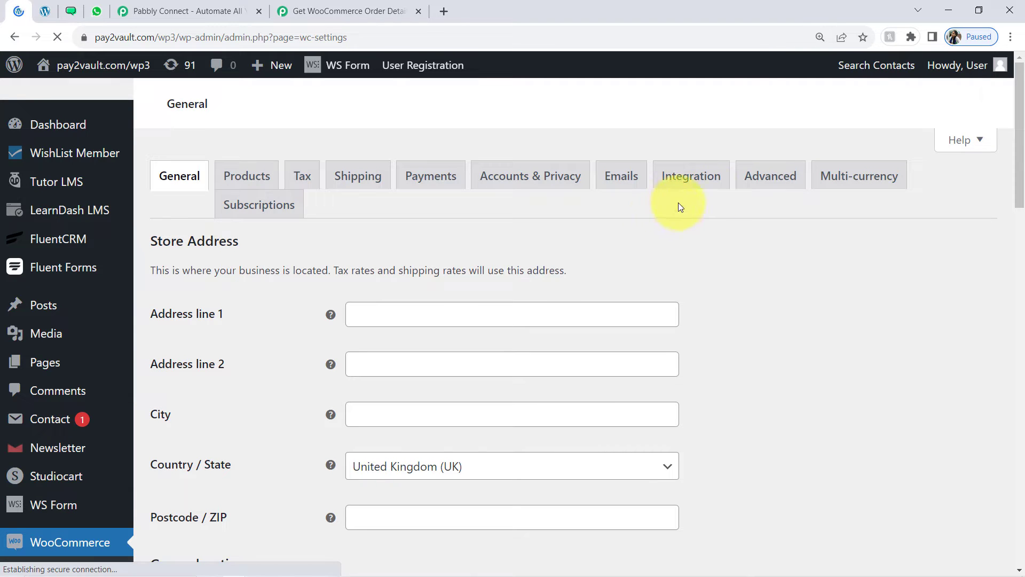
left_click(771, 179)
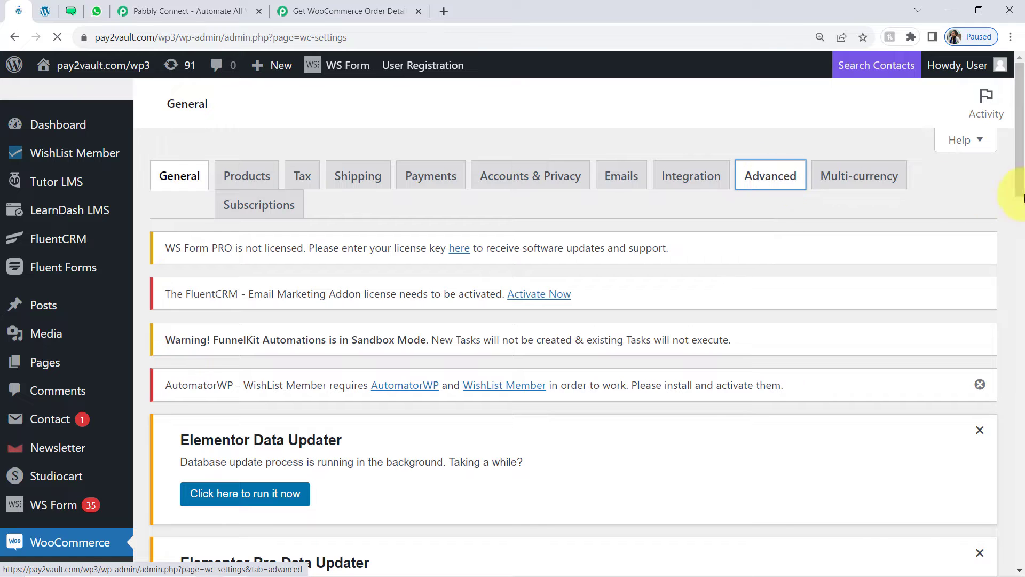
left_click_drag(1022, 157, 1014, 291)
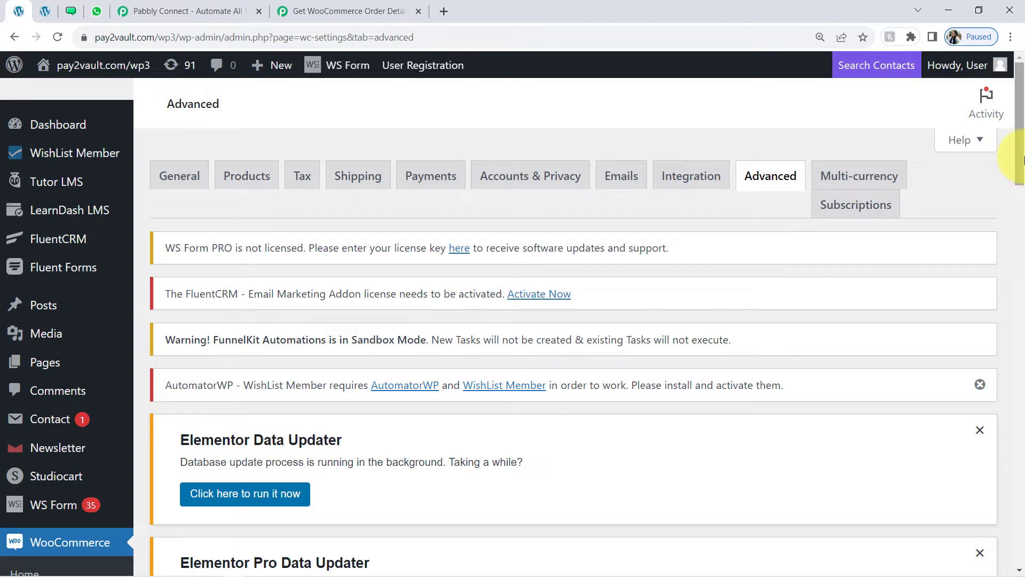
left_click_drag(1022, 163, 1017, 287)
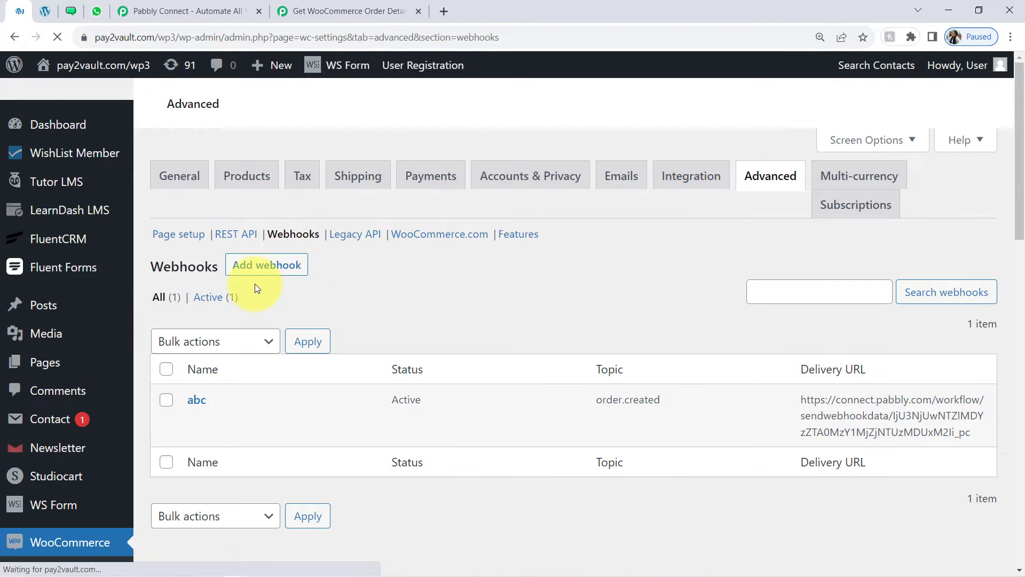
left_click_drag(1017, 190, 888, 378)
left_click(259, 247)
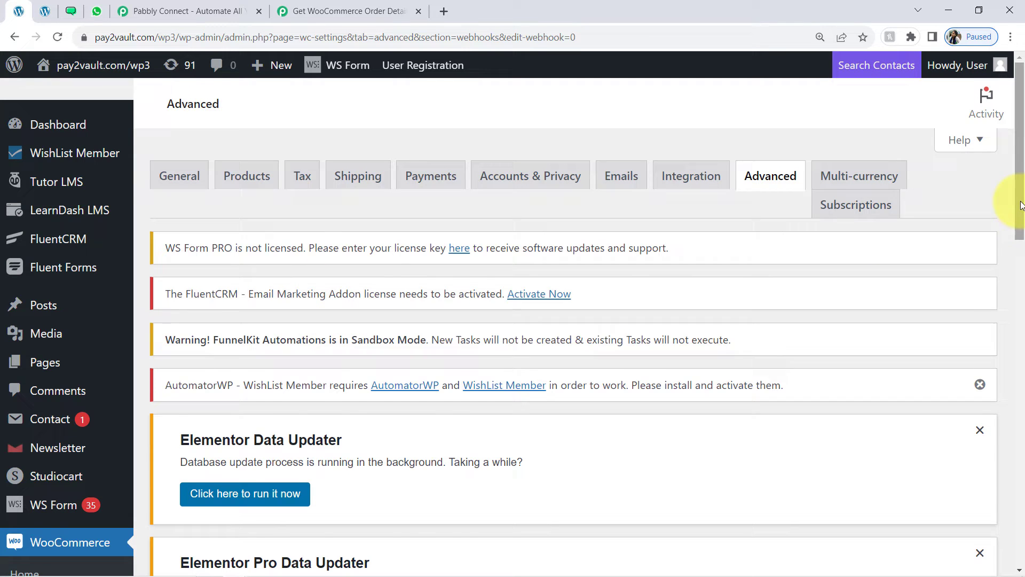
Name the webhook 'Connection with Pabbly Connect', set status Active and topic Order created
left_click_drag(1020, 206, 1011, 408)
left_click(371, 239)
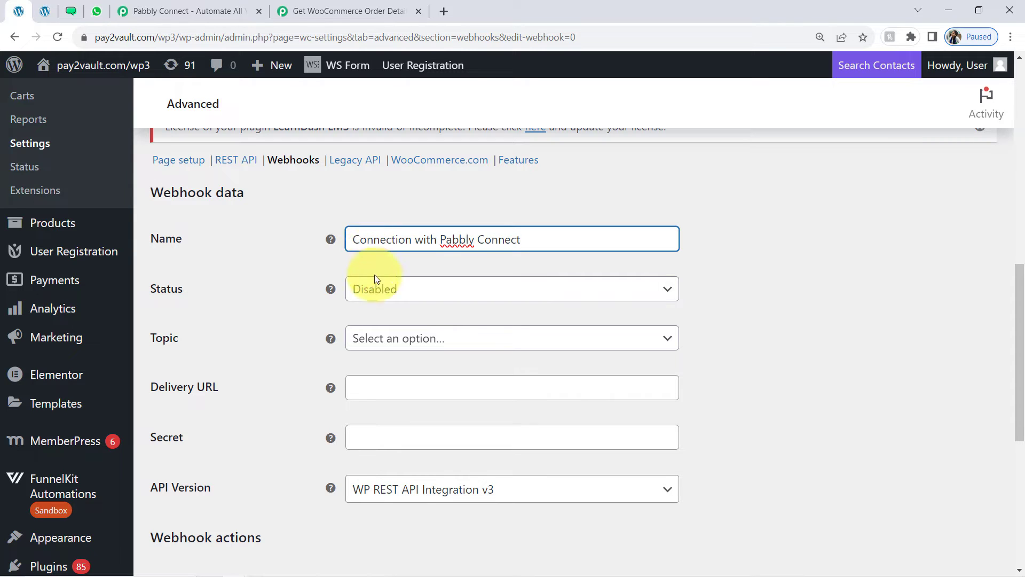
left_click(380, 287)
left_click(365, 319)
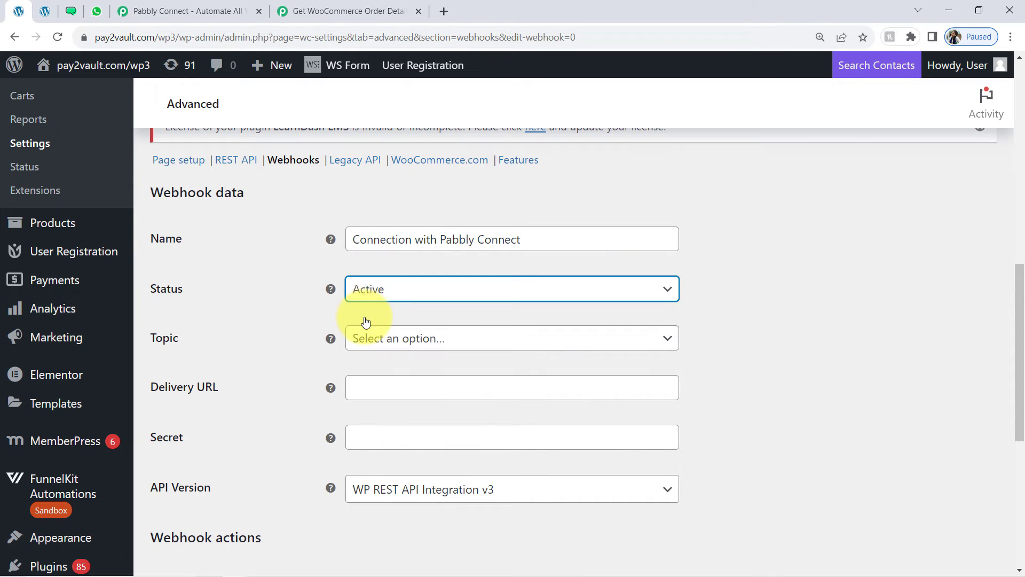
left_click(404, 345)
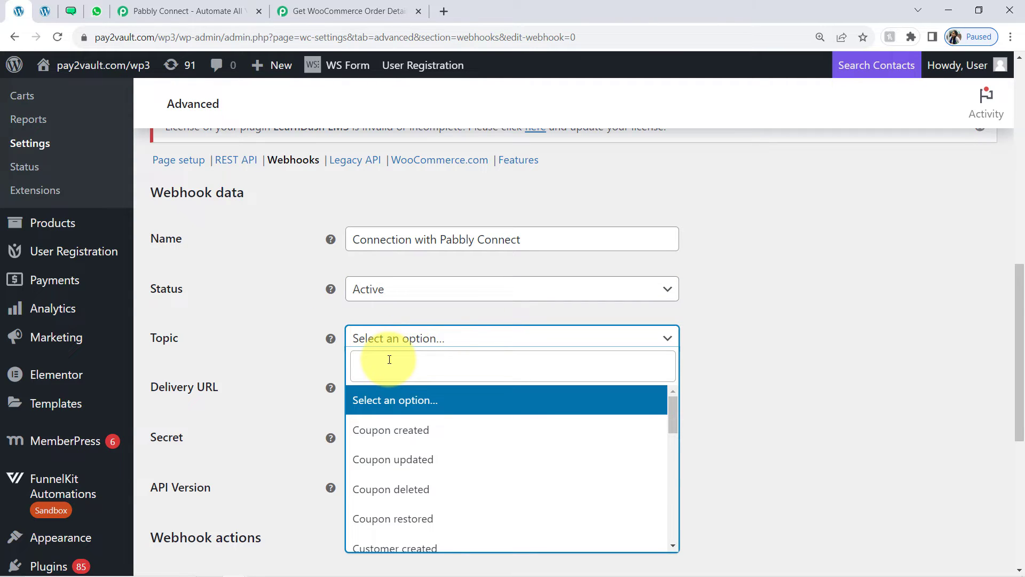
left_click(299, 11)
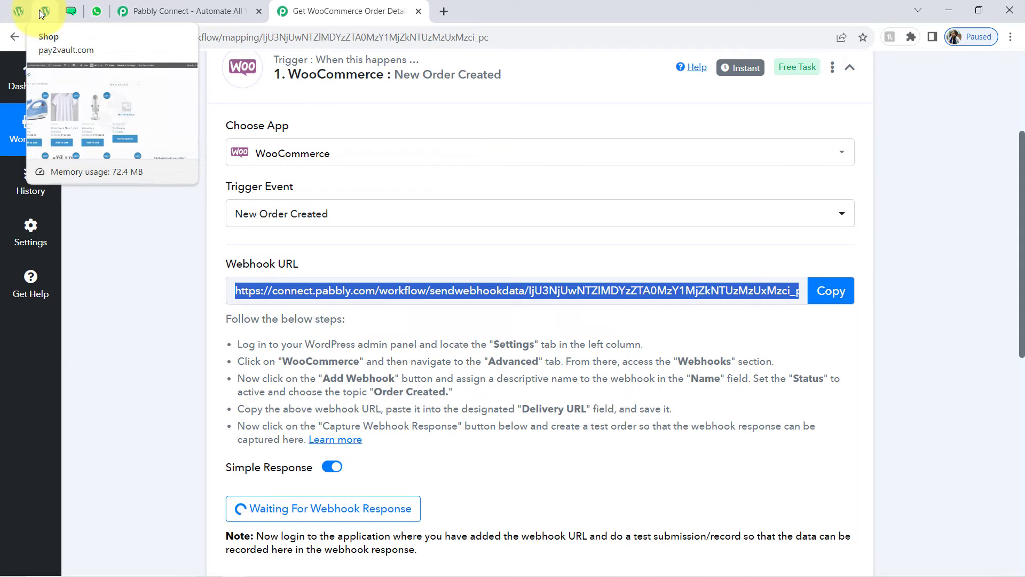
left_click(18, 12)
left_click(377, 360)
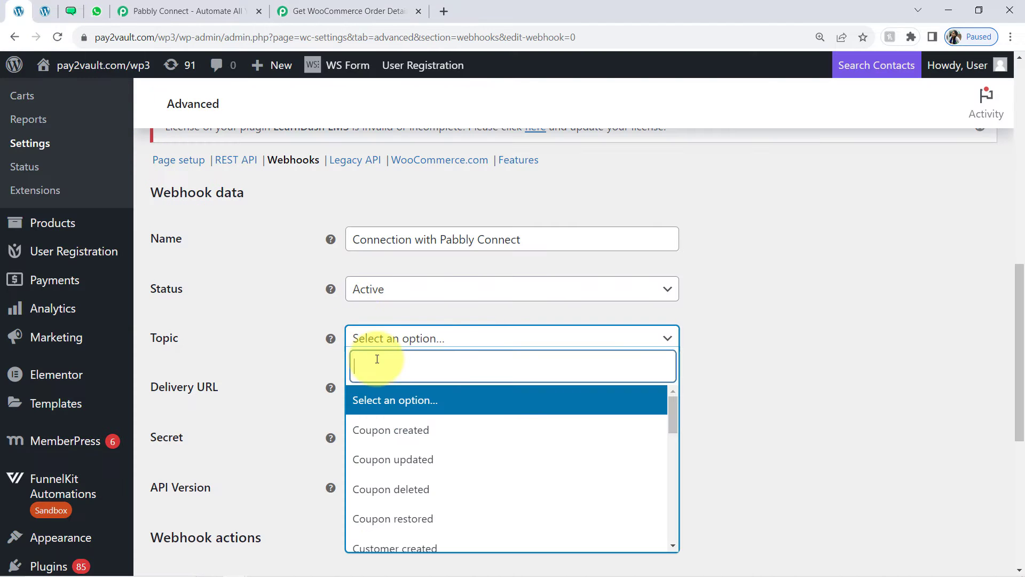
type("order")
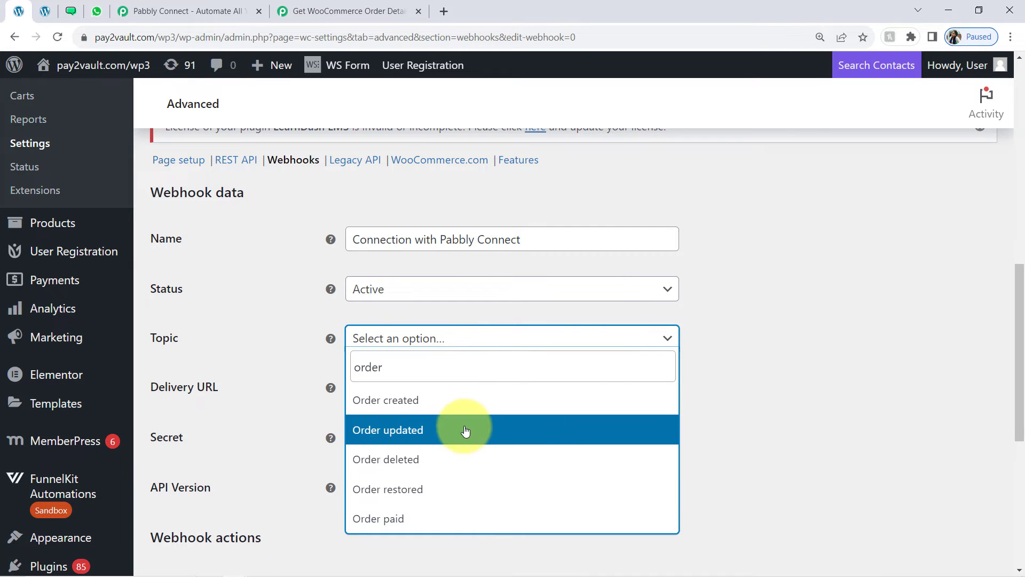
left_click(403, 401)
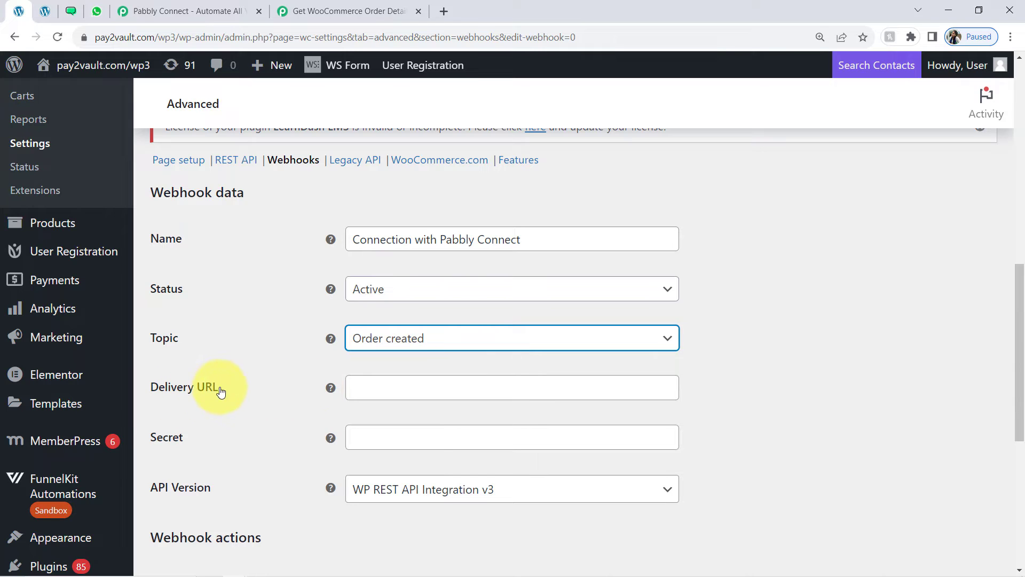
Paste the Pabbly webhook URL as the Delivery URL and save the webhook
left_click(390, 392)
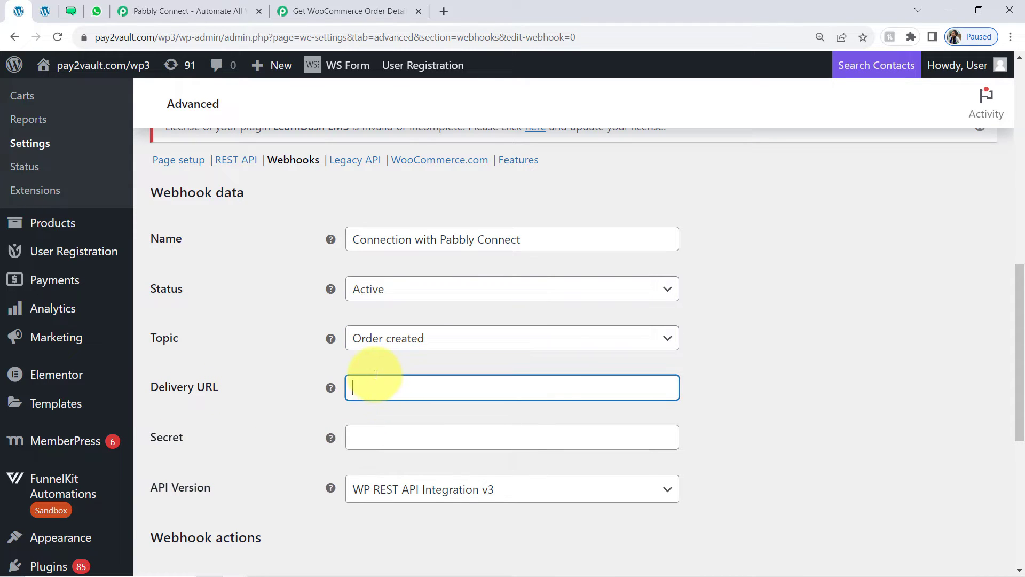
key("ctrl+v")
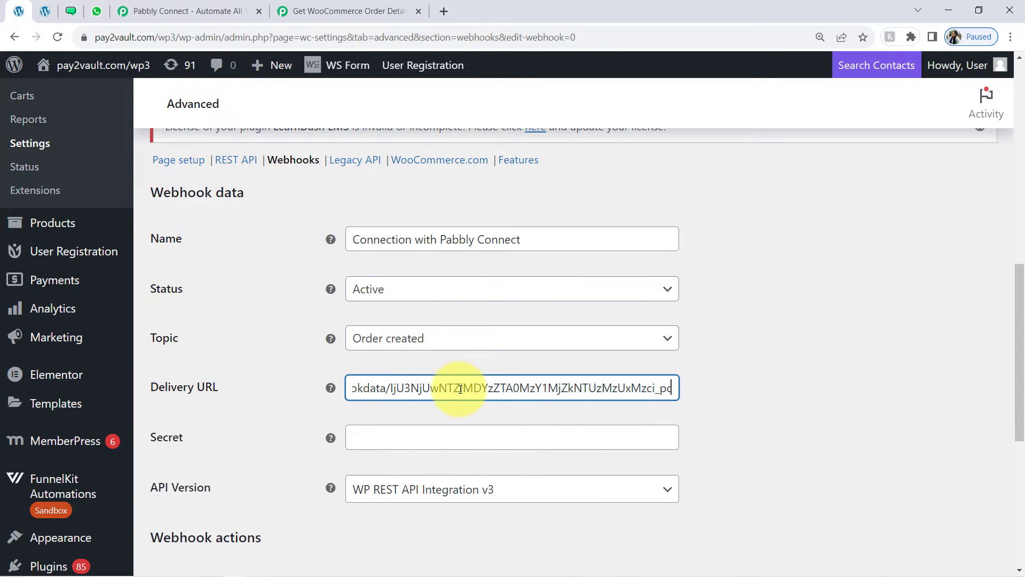
left_click(278, 5)
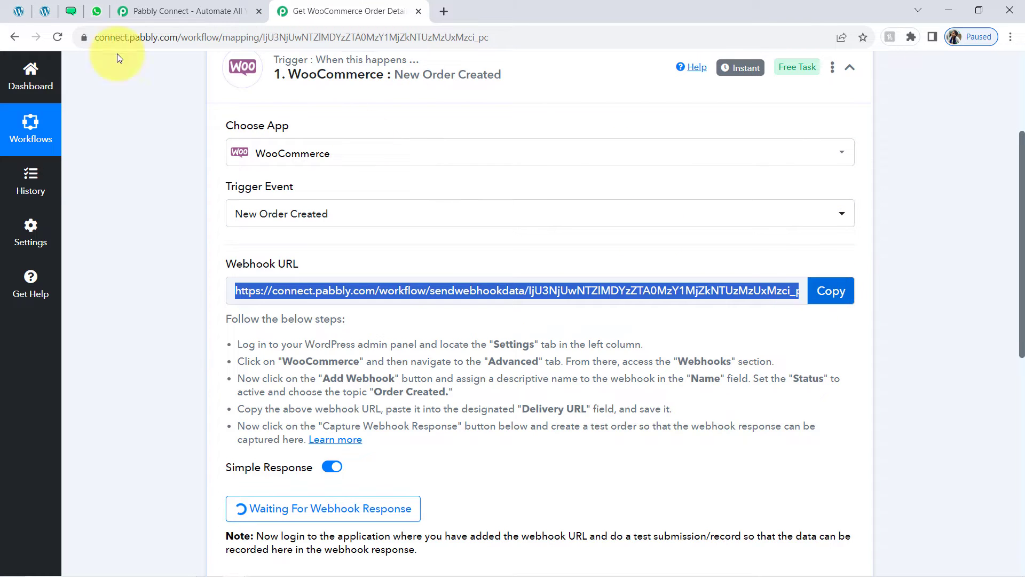
left_click(20, 10)
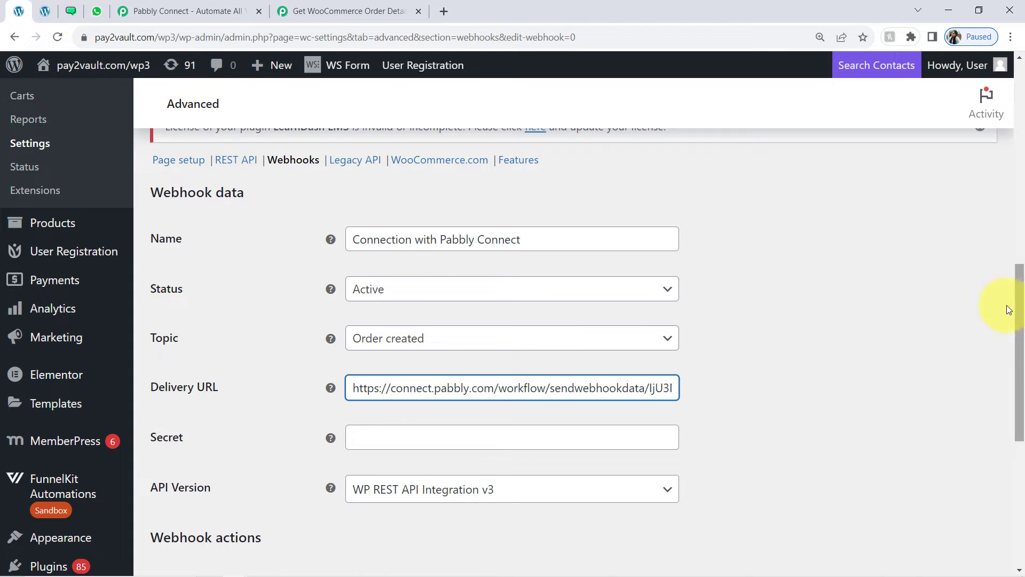
scroll(1020, 301, "down", 3)
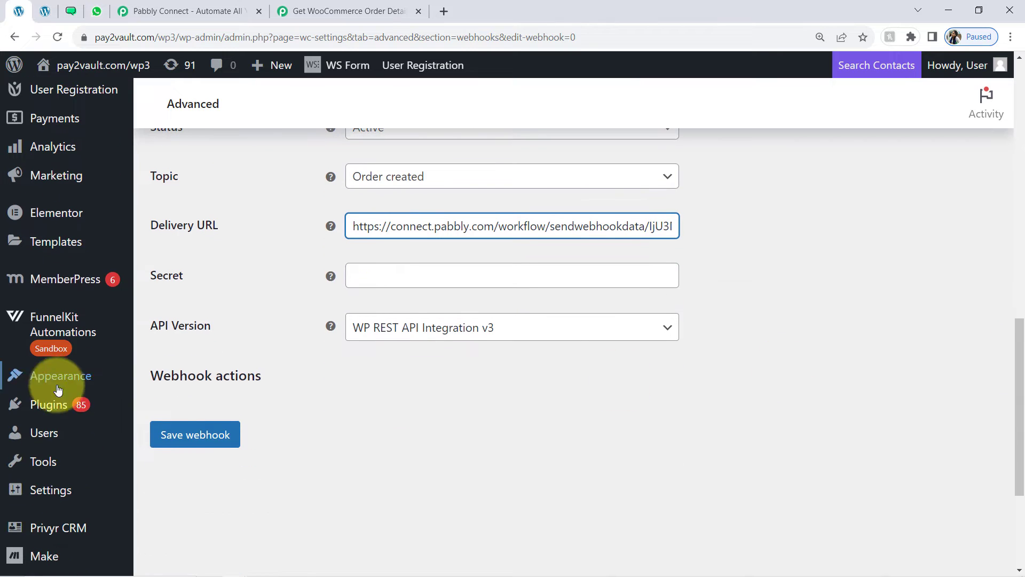
left_click(165, 435)
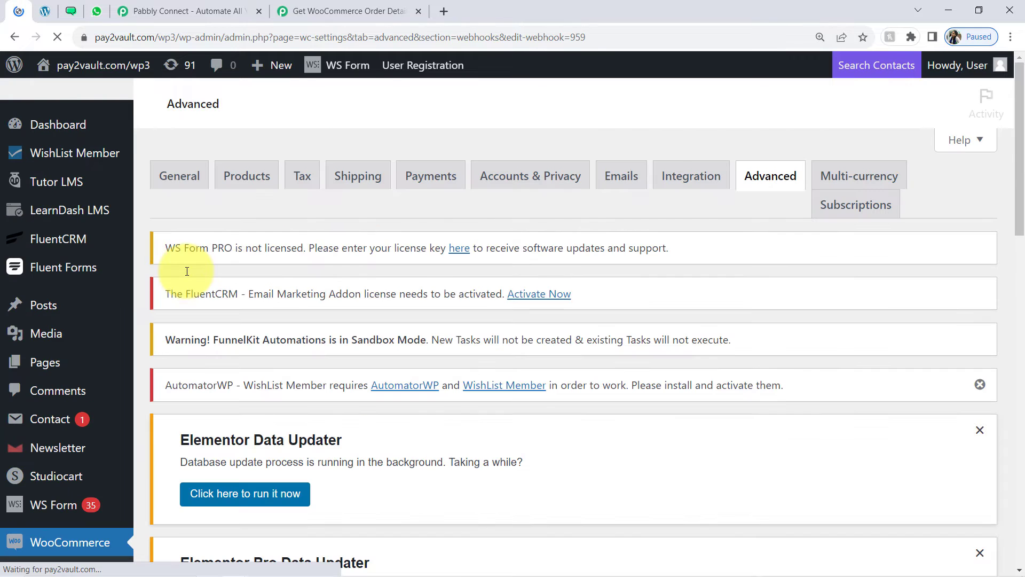
scroll(220, 403, "down", 4)
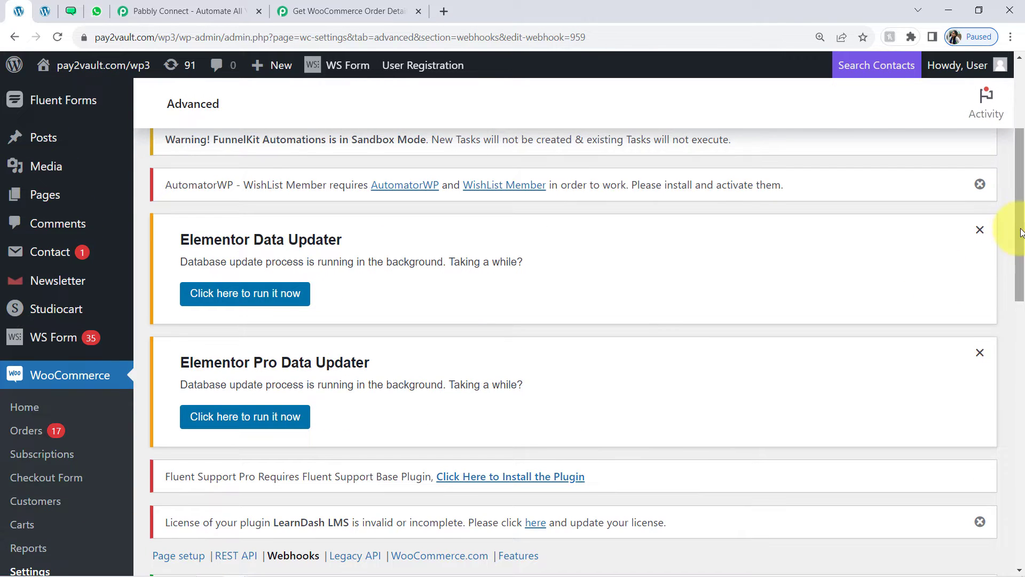
scroll(1009, 291, "down", 7)
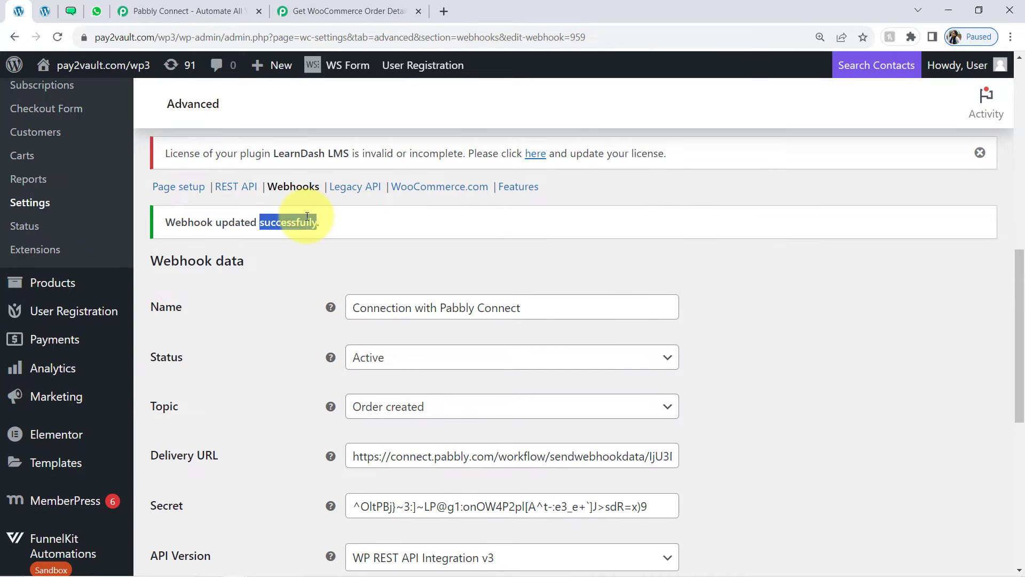
Re-capture the trigger's webhook response, confirming Yes, and switch Simple Response off
left_click(327, 9)
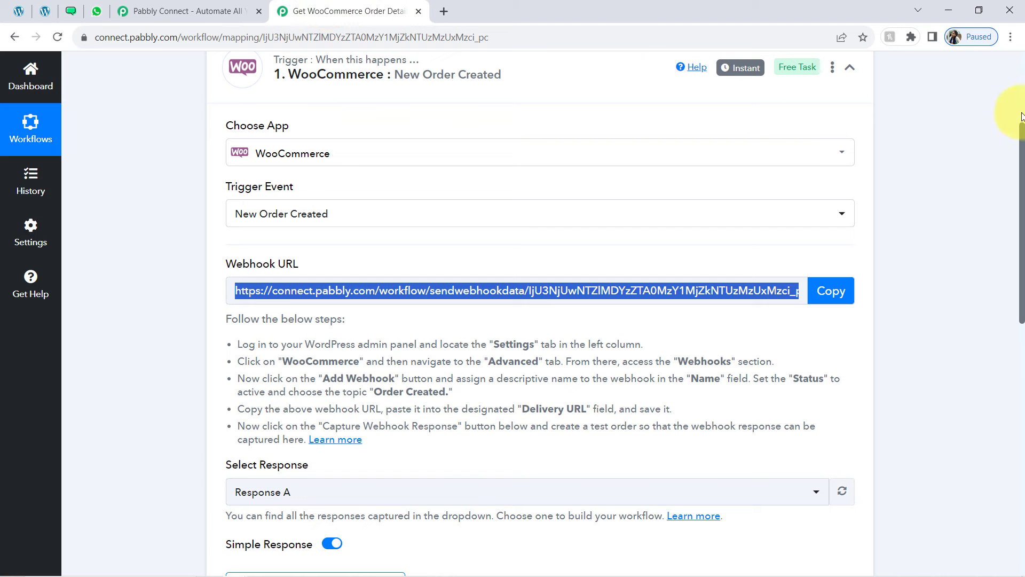
left_click_drag(1021, 137, 1020, 246)
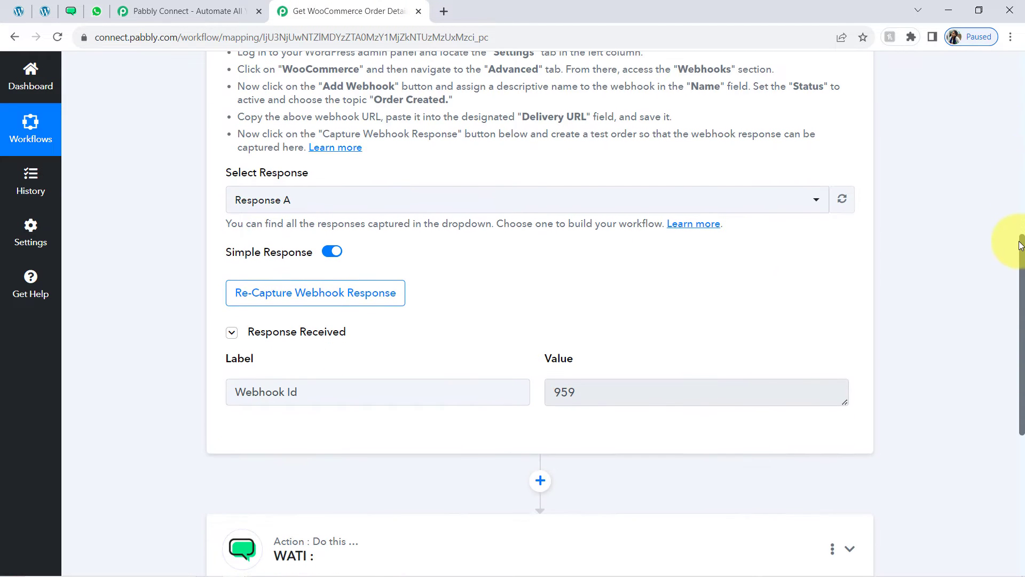
left_click(333, 392)
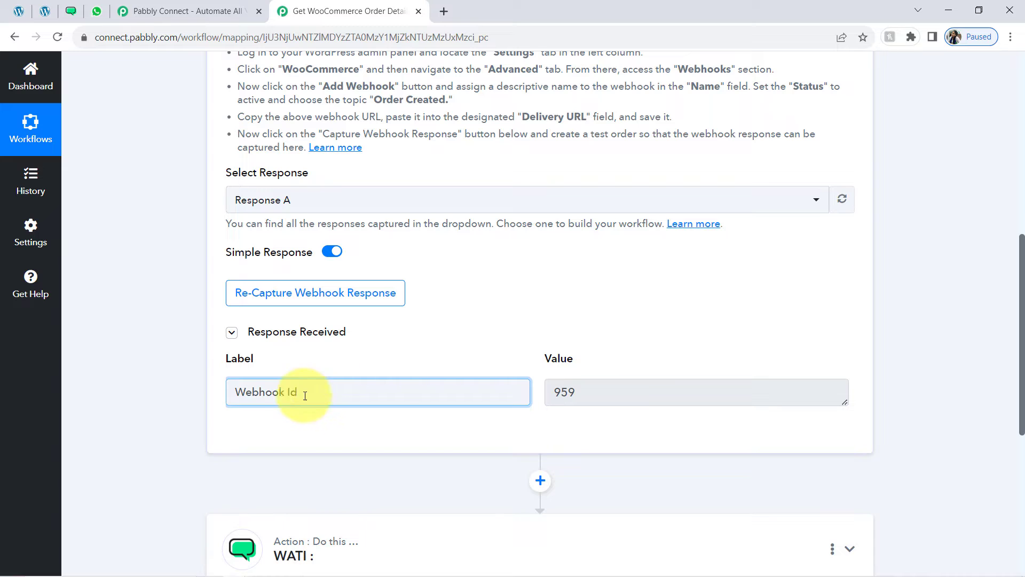
left_click_drag(305, 395, 239, 411)
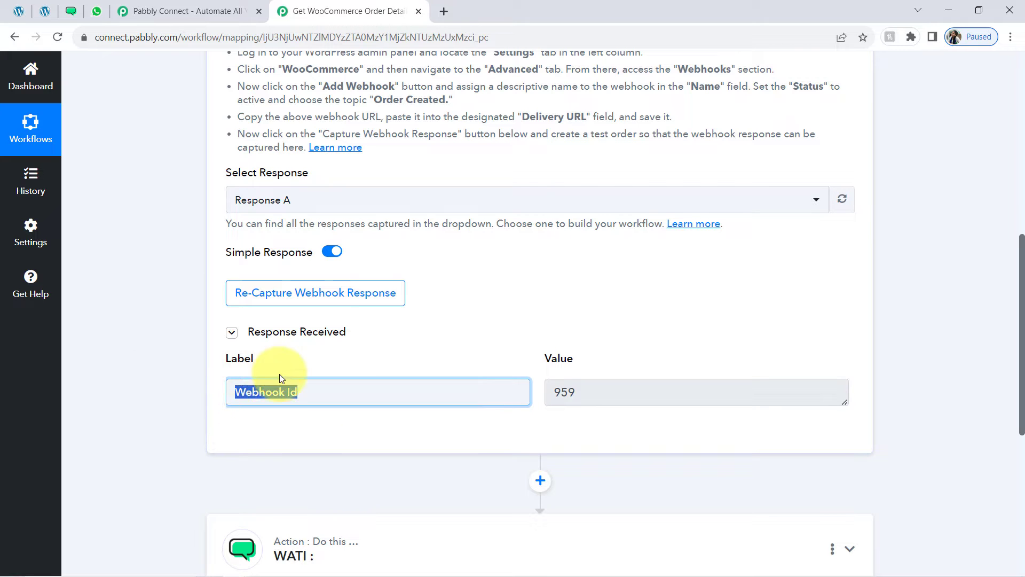
left_click(240, 293)
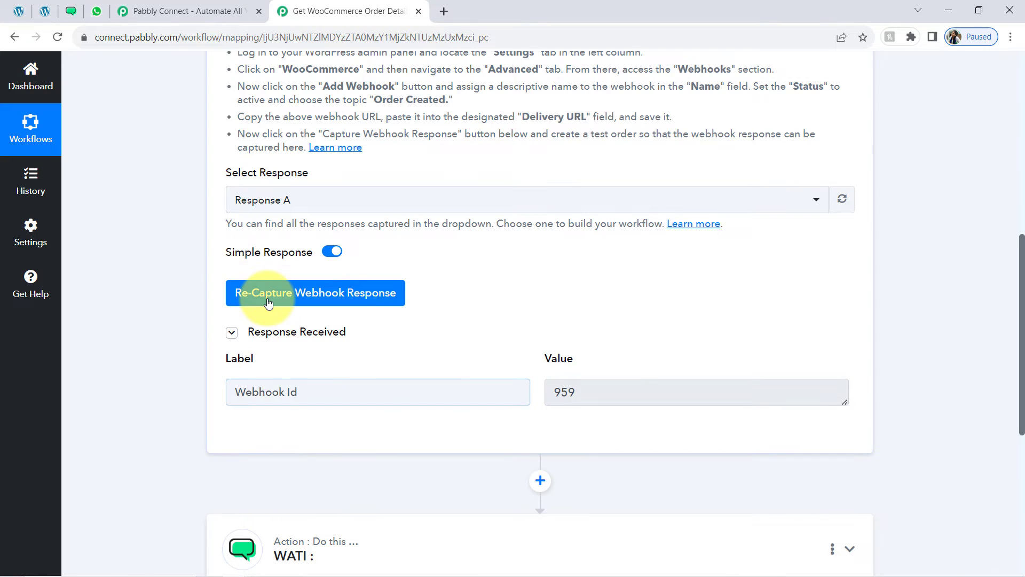
left_click(443, 398)
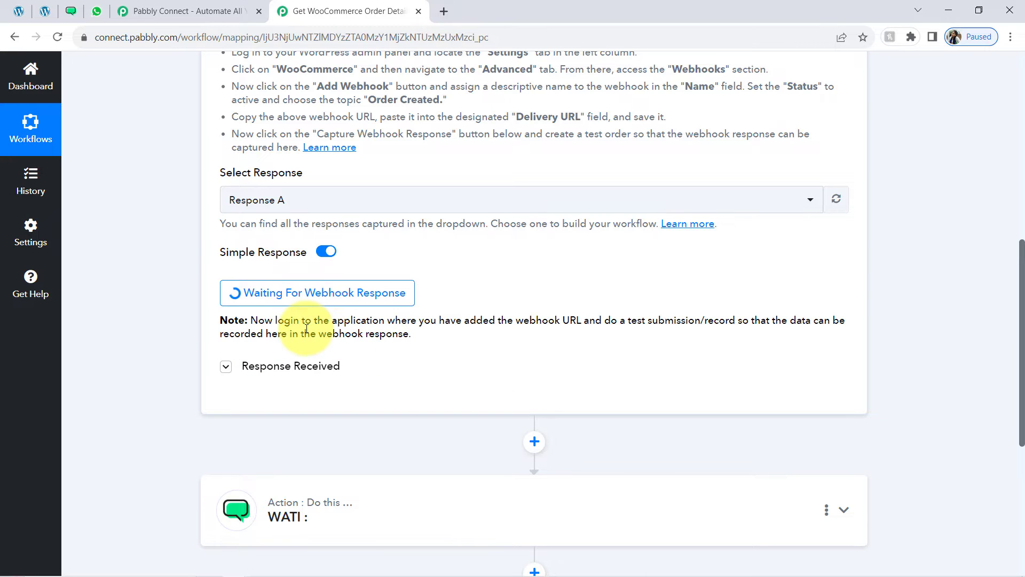
left_click(326, 252)
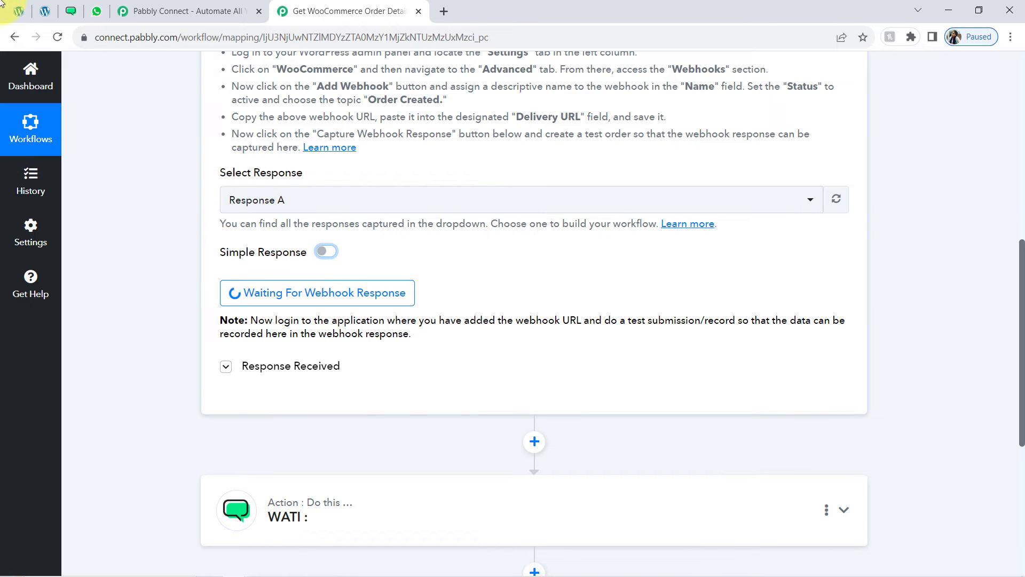
Add two White Round Neck T-shirts and an Iron Press to the cart
left_click(45, 11)
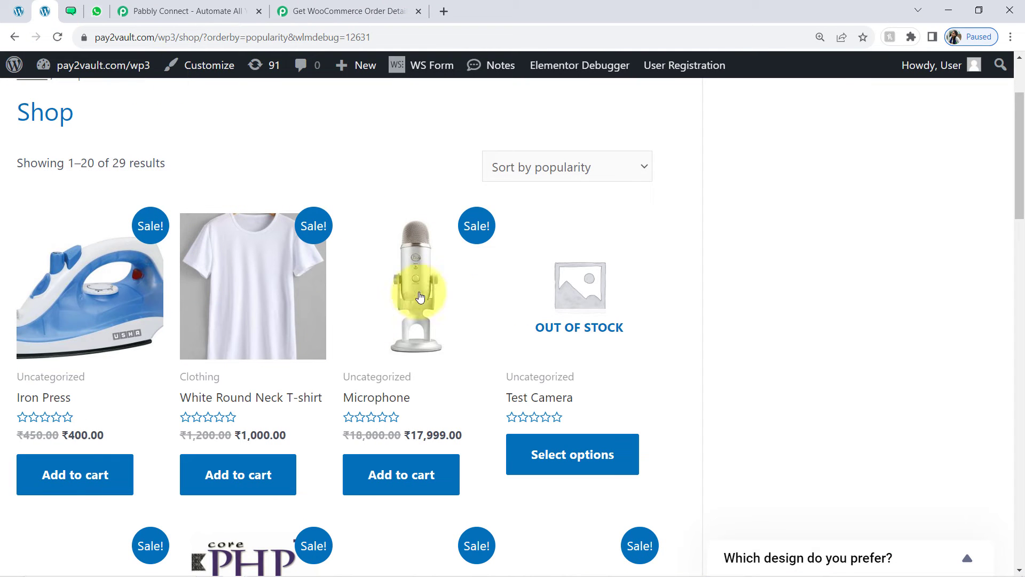
left_click(64, 474)
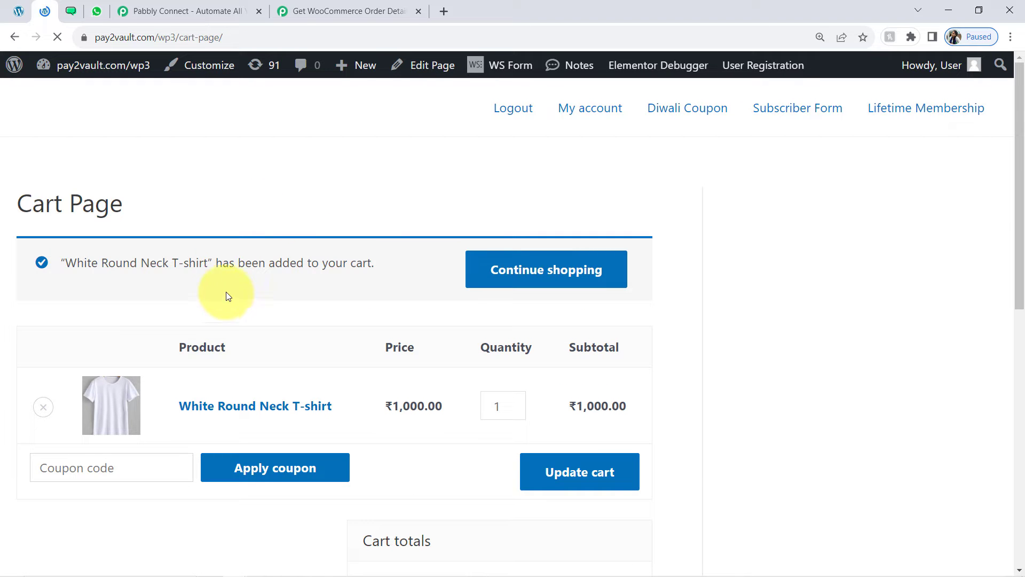
left_click(516, 402)
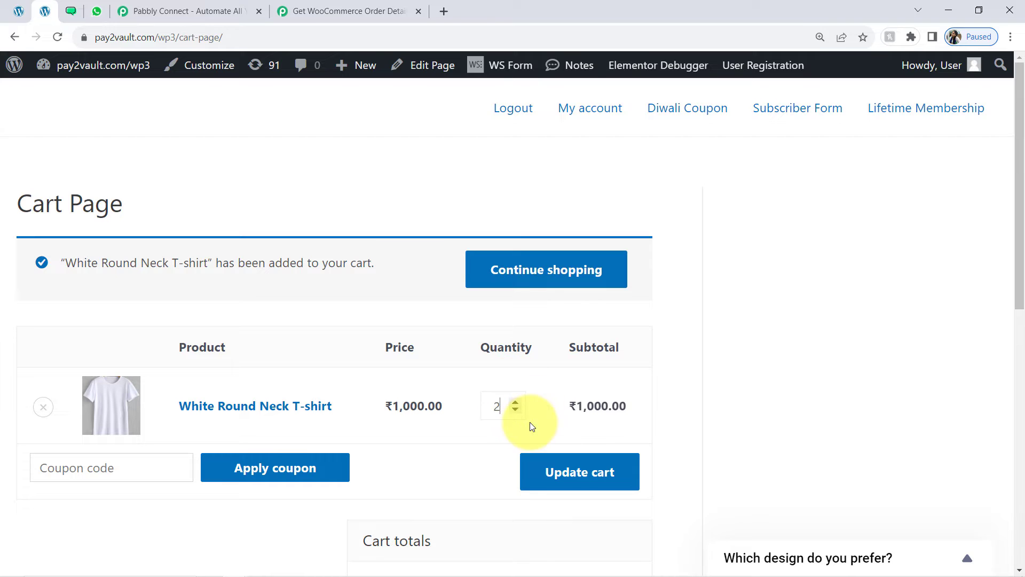
left_click(553, 469)
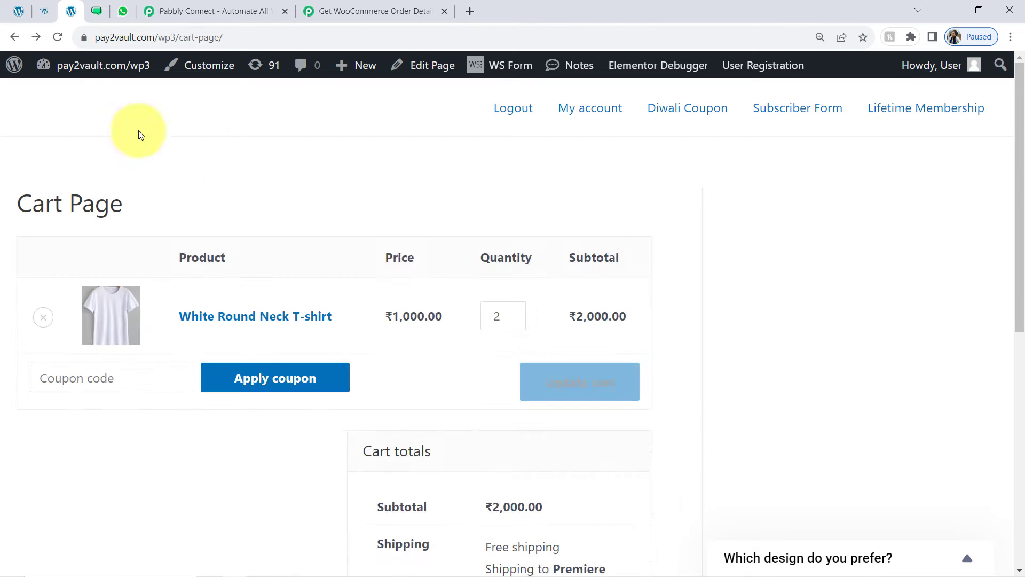
left_click(44, 12)
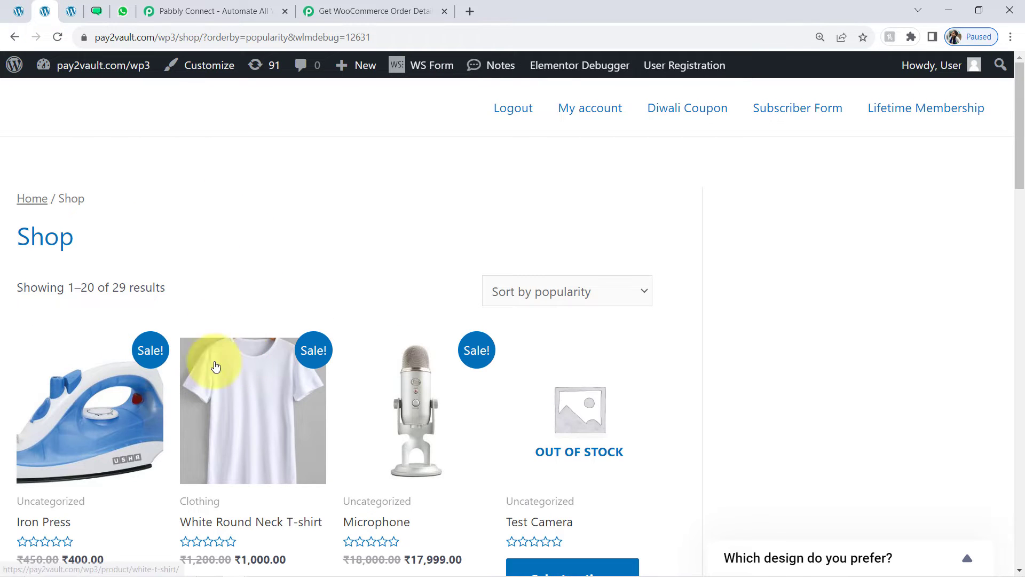
scroll(204, 274, "down", 5)
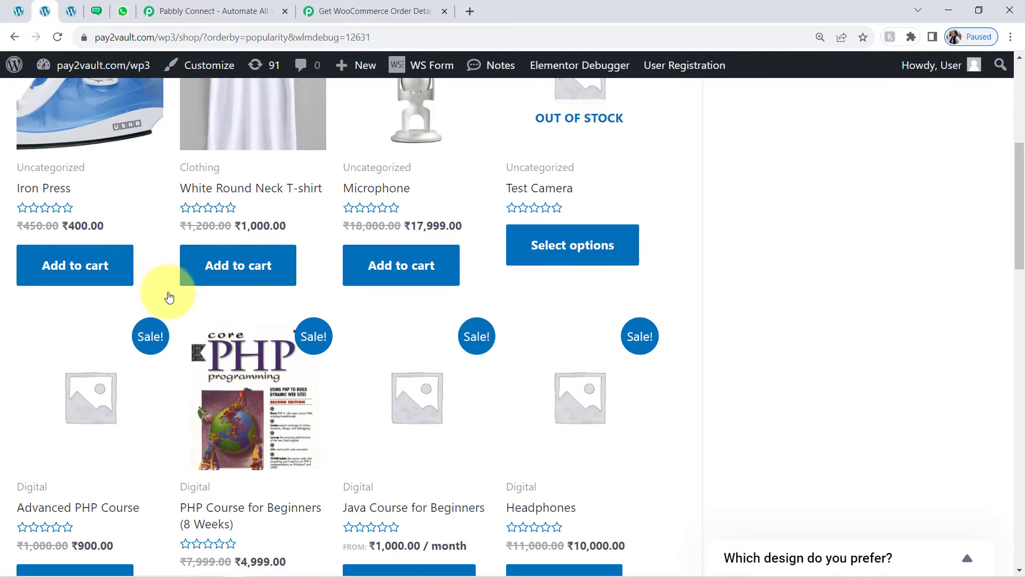
left_click(83, 270)
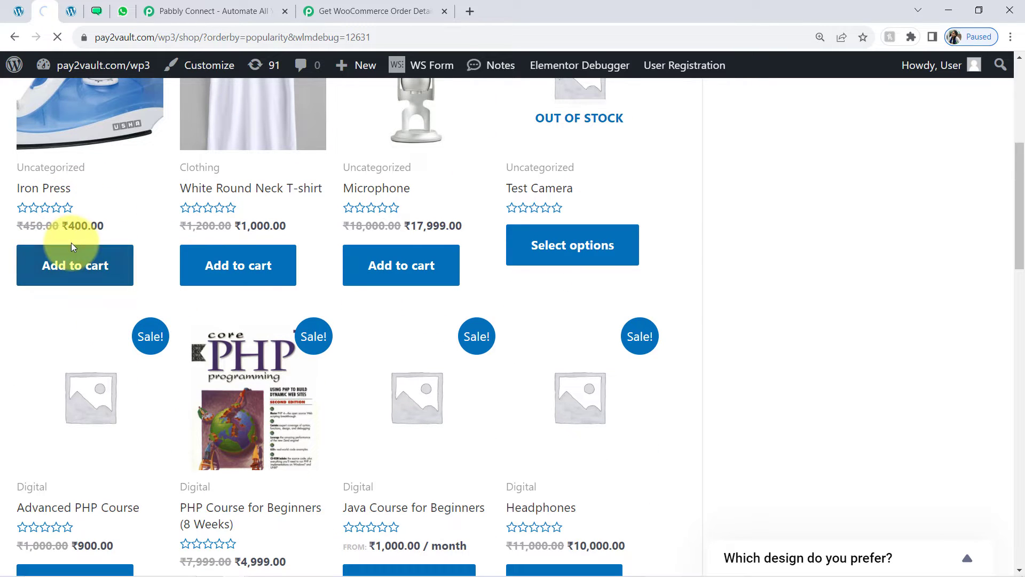
left_click(545, 281)
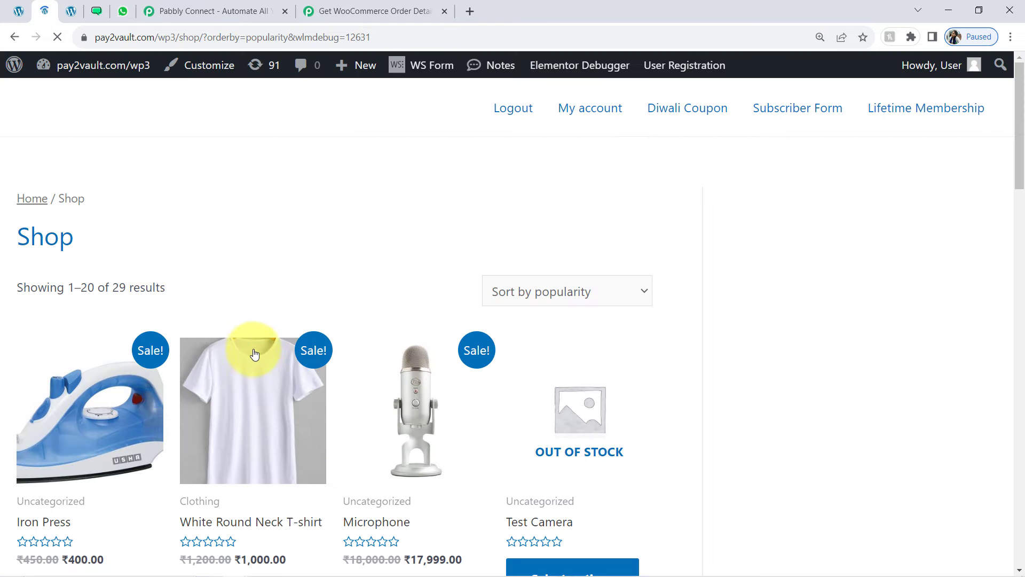
Add the REDM MEE 9i123 phone to the cart and proceed to checkout
left_click_drag(1021, 184, 904, 395)
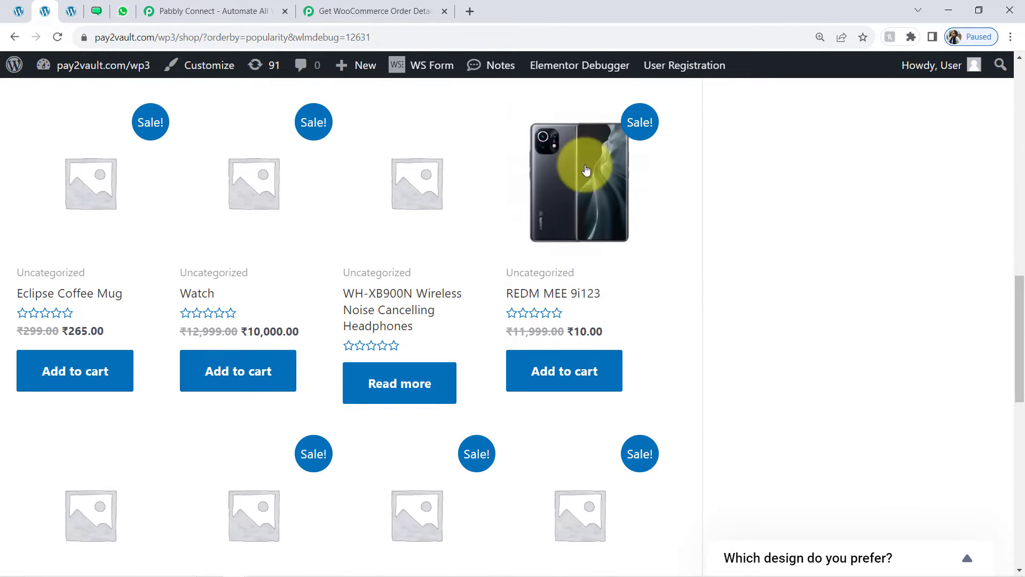
left_click(565, 367)
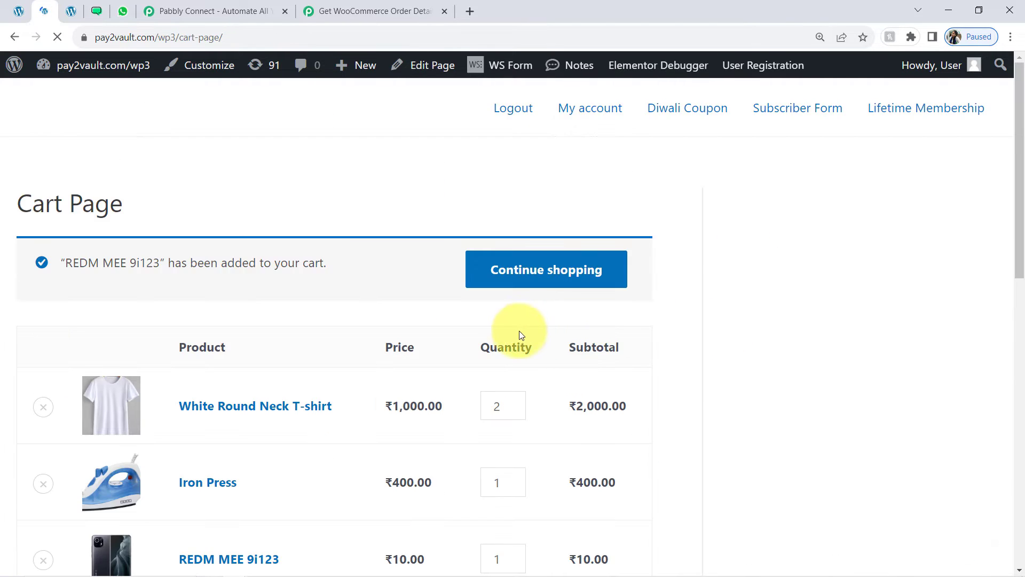
left_click_drag(1018, 184, 988, 426)
scroll(465, 492, "down", 1)
left_click(457, 492)
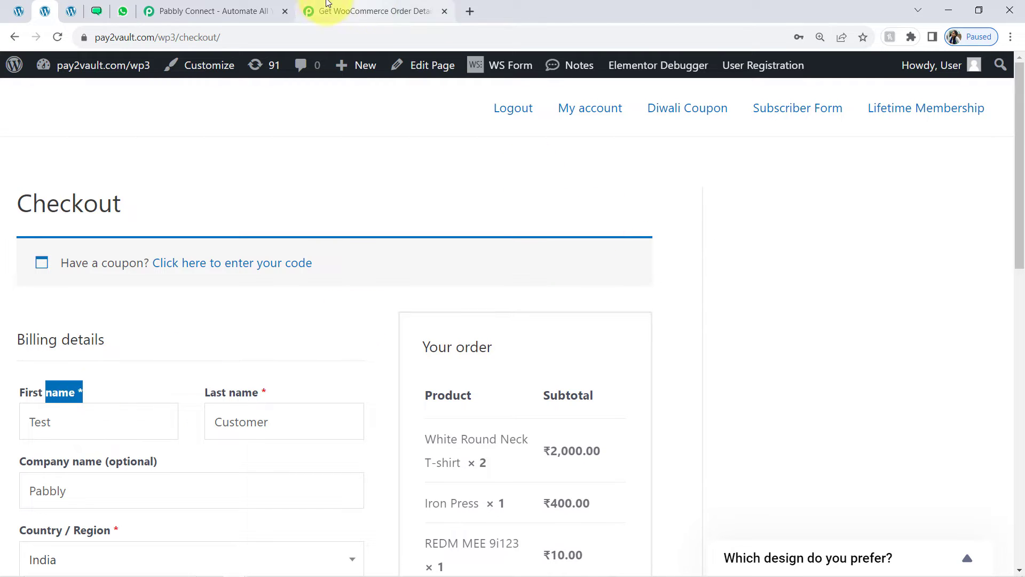
Review the billing details and place the ₹2,410.00 cash-on-delivery order, then return to Pabbly
left_click(342, 11)
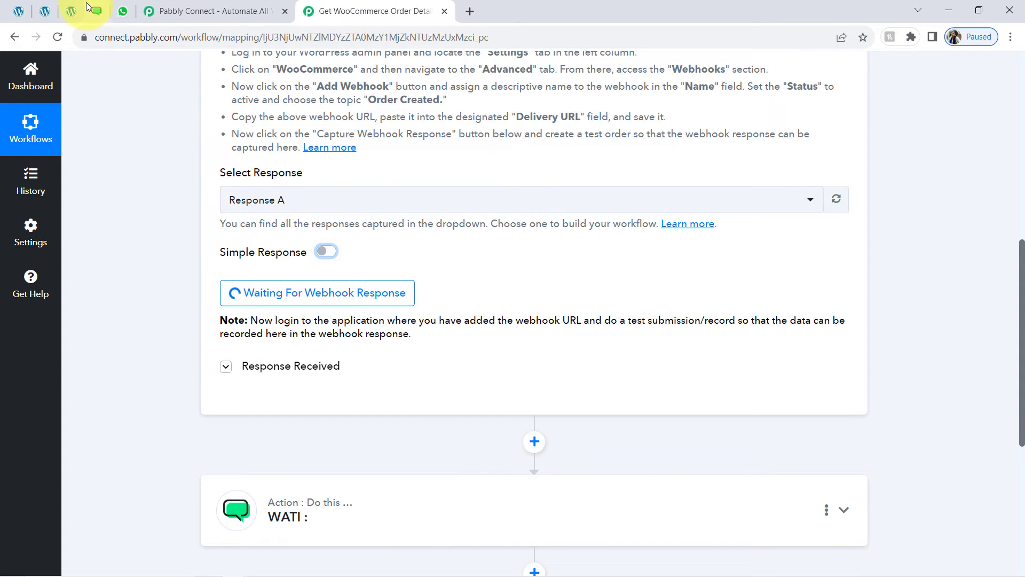
left_click(71, 12)
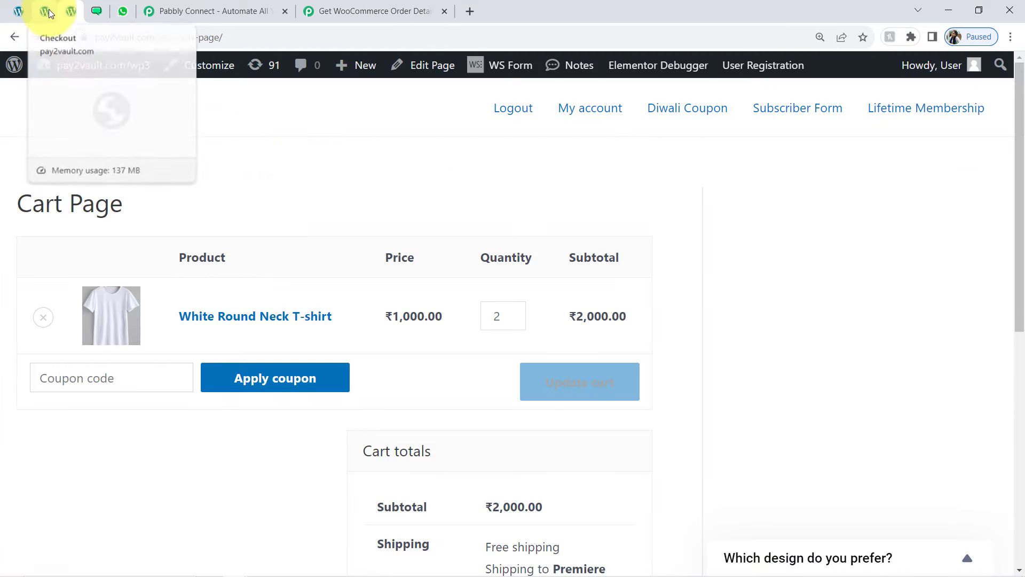
left_click(46, 12)
scroll(1014, 170, "down", 2)
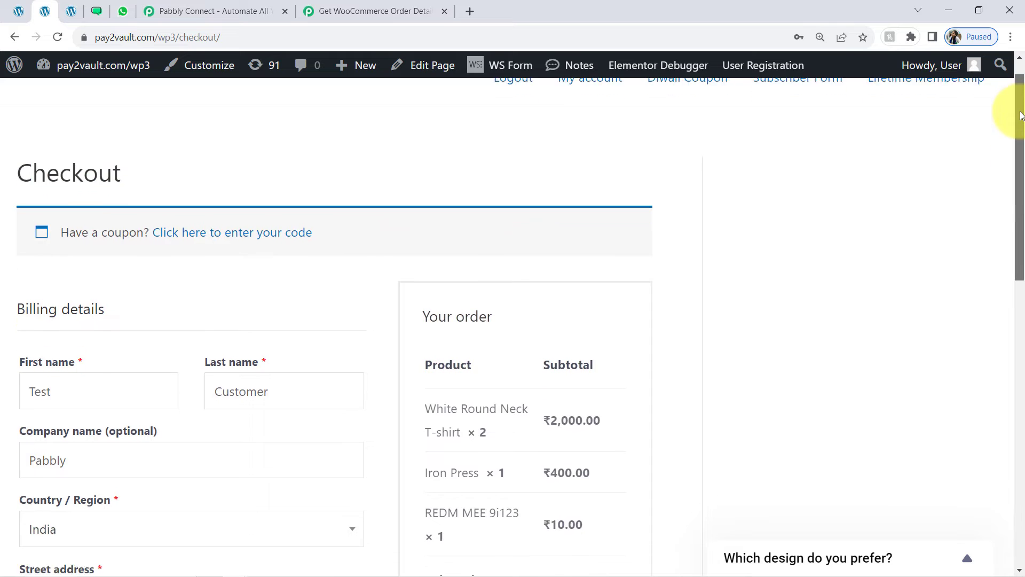
left_click_drag(1016, 141, 731, 401)
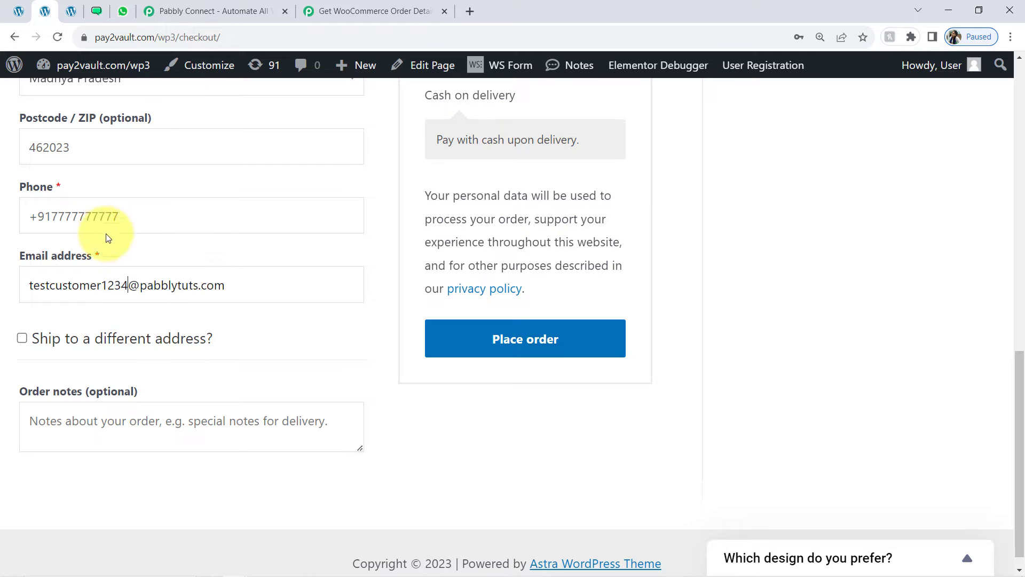
left_click_drag(52, 219, 159, 206)
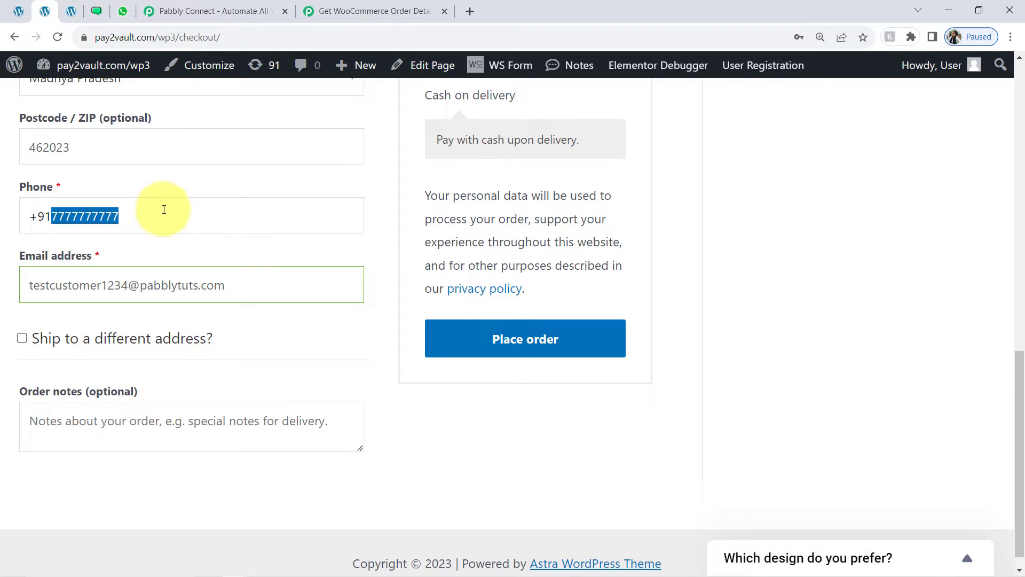
left_click(515, 355)
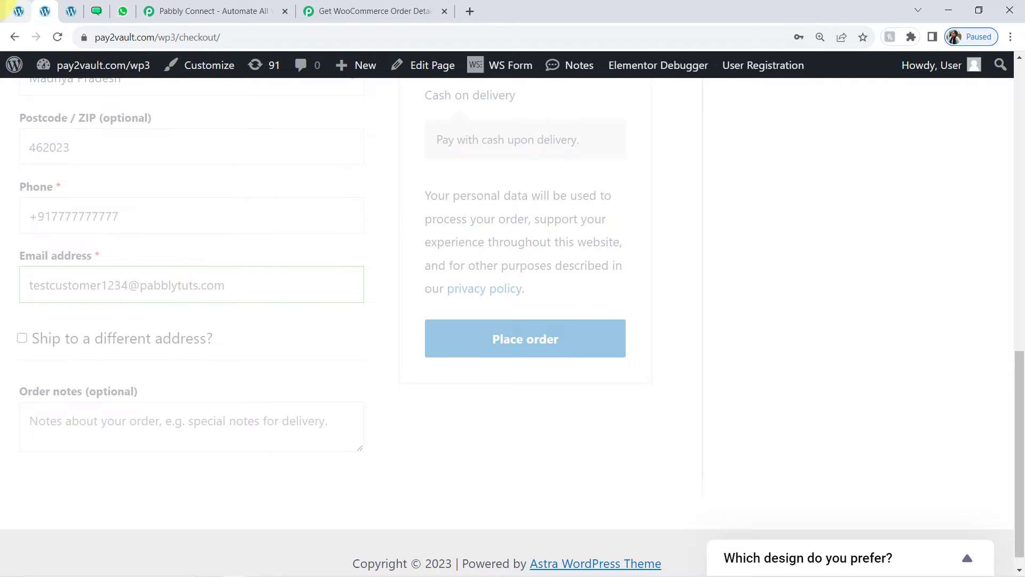
left_click(388, 9)
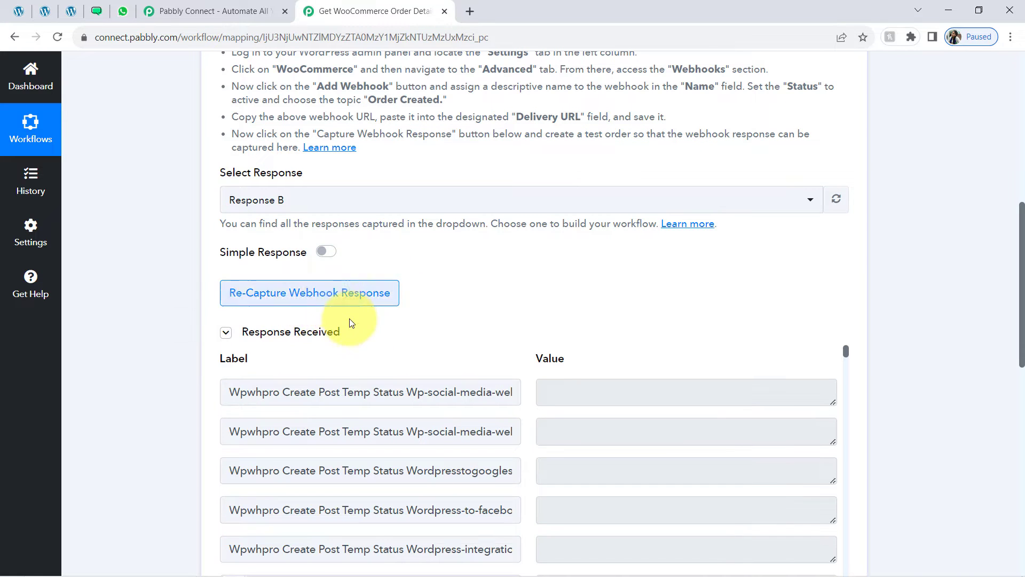
left_click(322, 338)
left_click(322, 338)
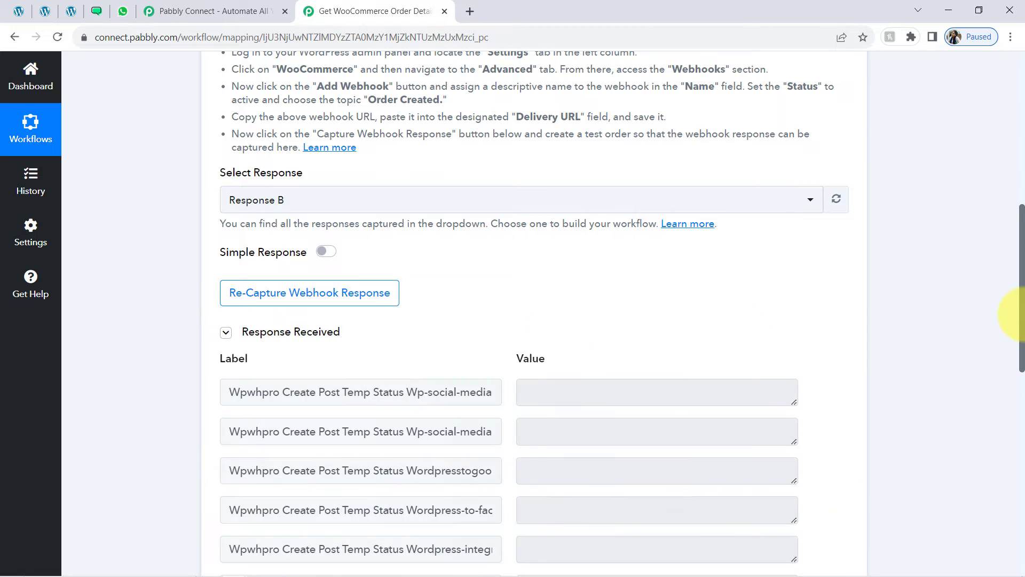
left_click_drag(1022, 289, 1014, 319)
scroll(1014, 321, "down", 1)
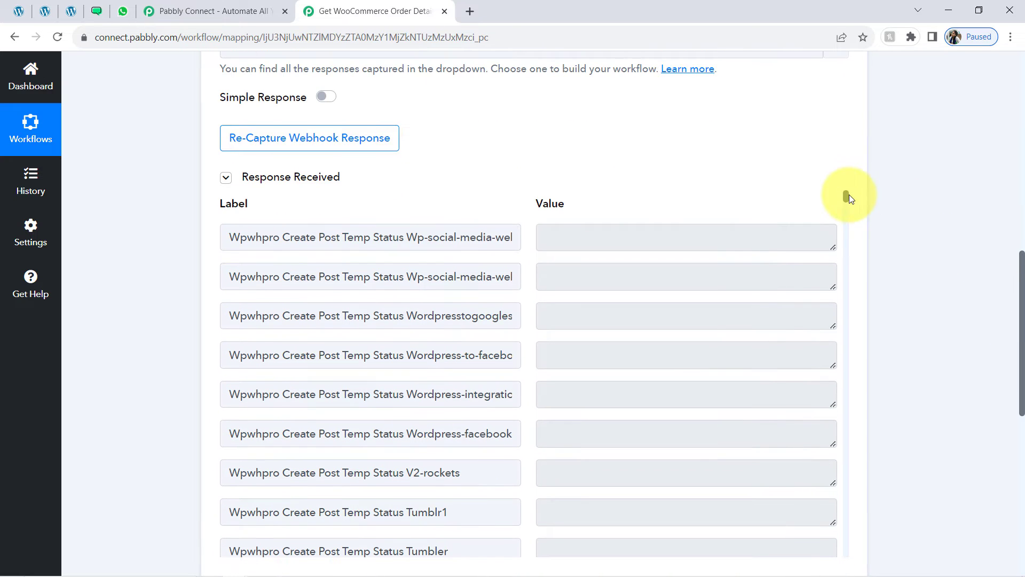
left_click_drag(848, 199, 838, 242)
left_click(717, 183)
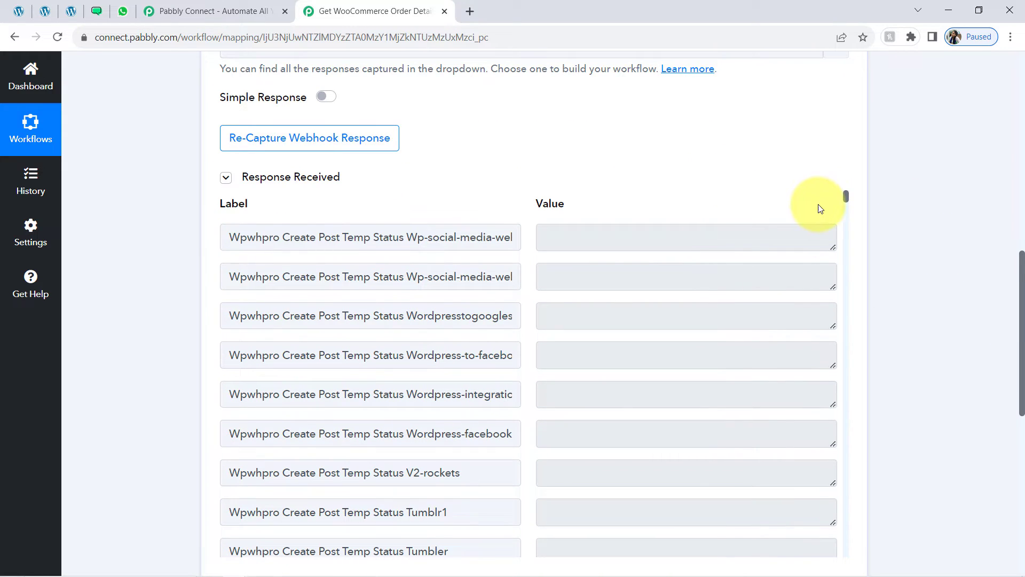
left_click_drag(847, 197, 832, 268)
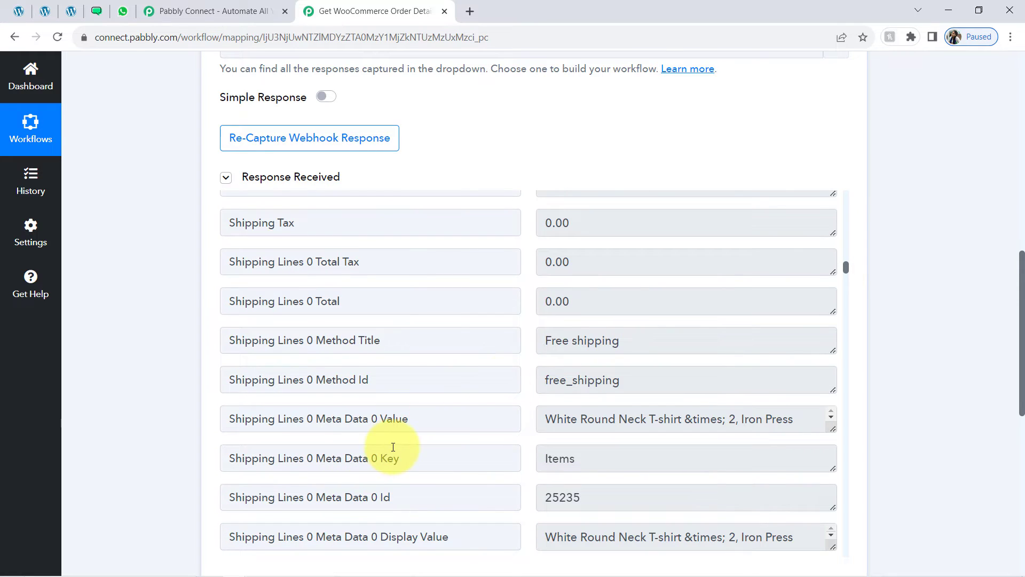
left_click_drag(580, 418, 718, 419)
left_click_drag(637, 340, 559, 338)
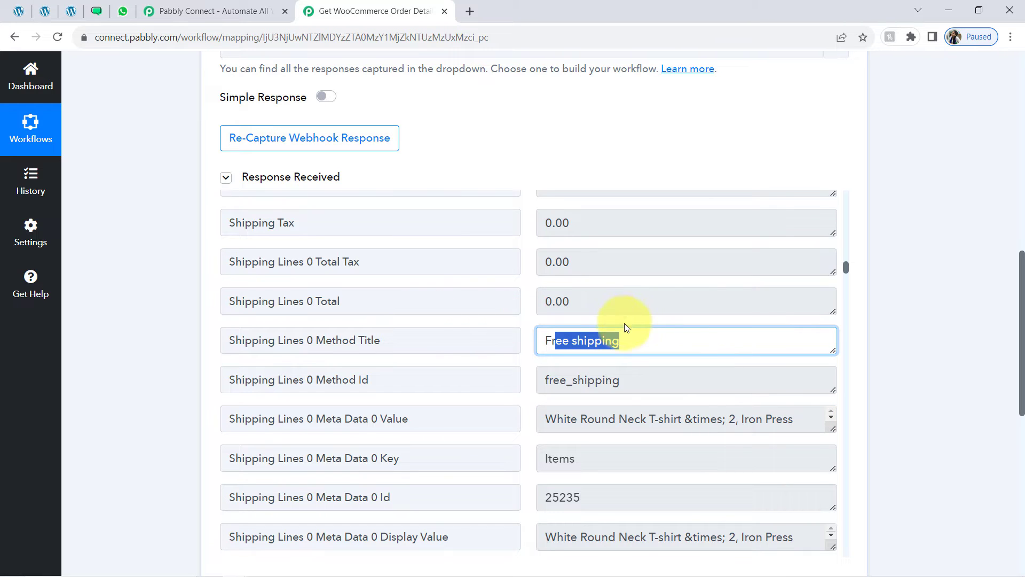
scroll(845, 270, "down", 3)
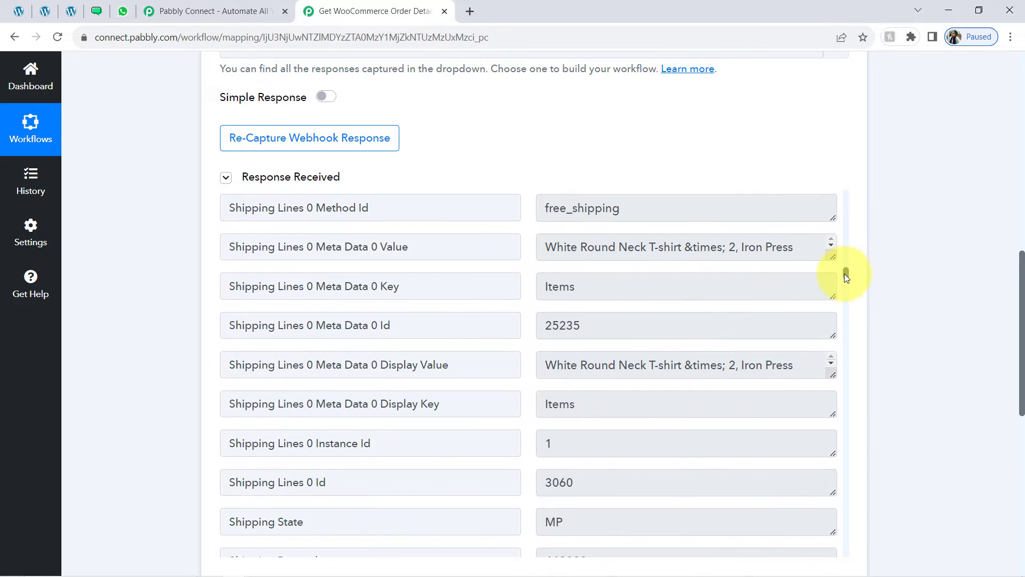
left_click_drag(844, 274, 844, 276)
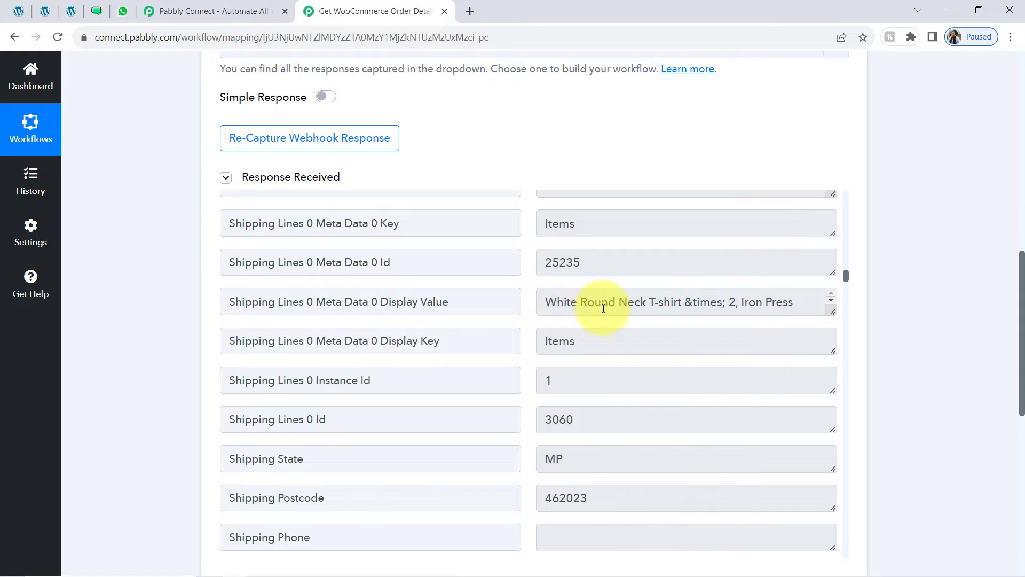
left_click_drag(603, 308, 625, 316)
left_click_drag(300, 303, 403, 305)
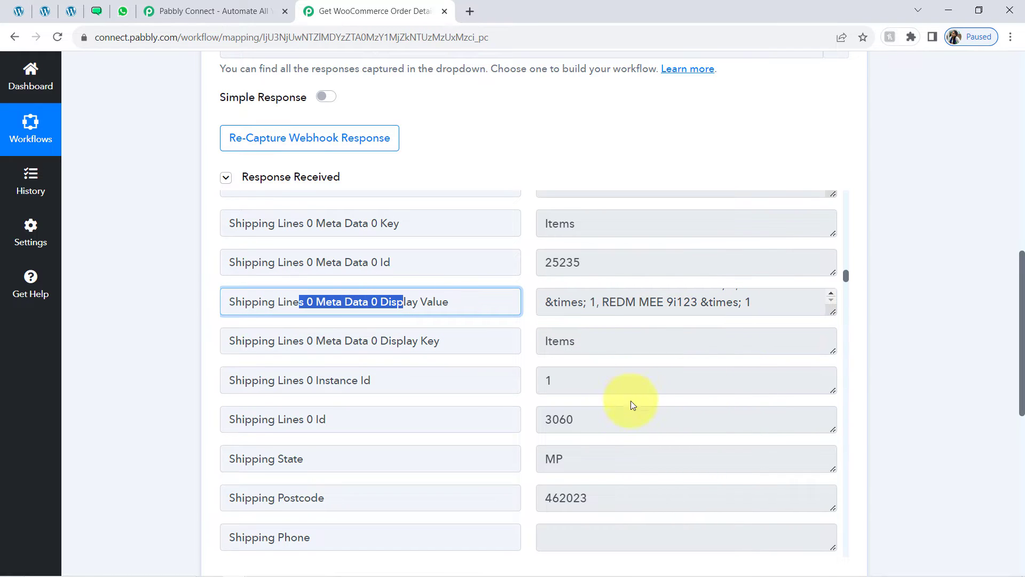
left_click_drag(586, 453, 530, 456)
left_click_drag(544, 498, 581, 498)
left_click_drag(580, 430, 548, 420)
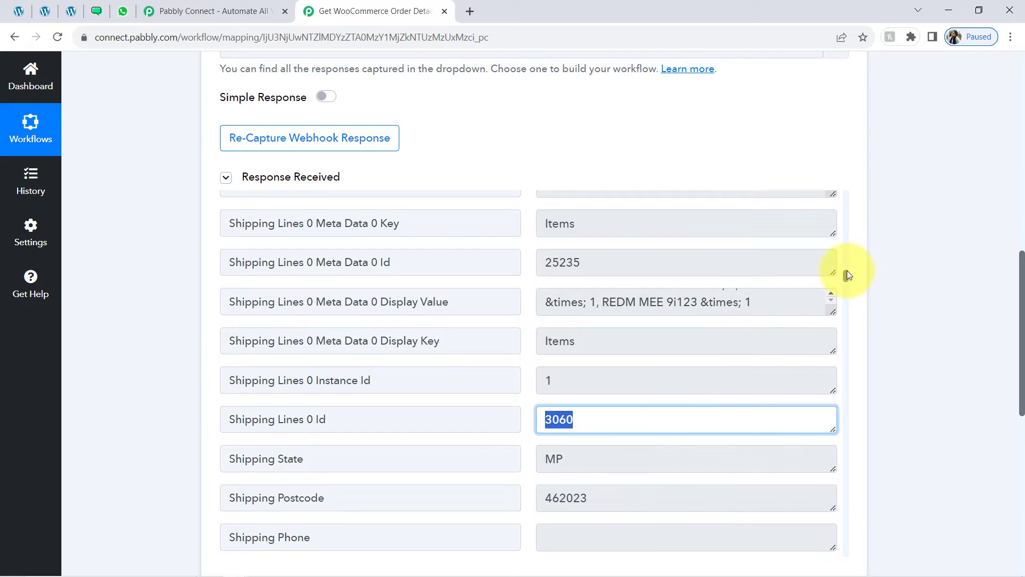
scroll(847, 274, "down", 5)
left_click_drag(586, 313, 554, 314)
left_click_drag(564, 436, 540, 433)
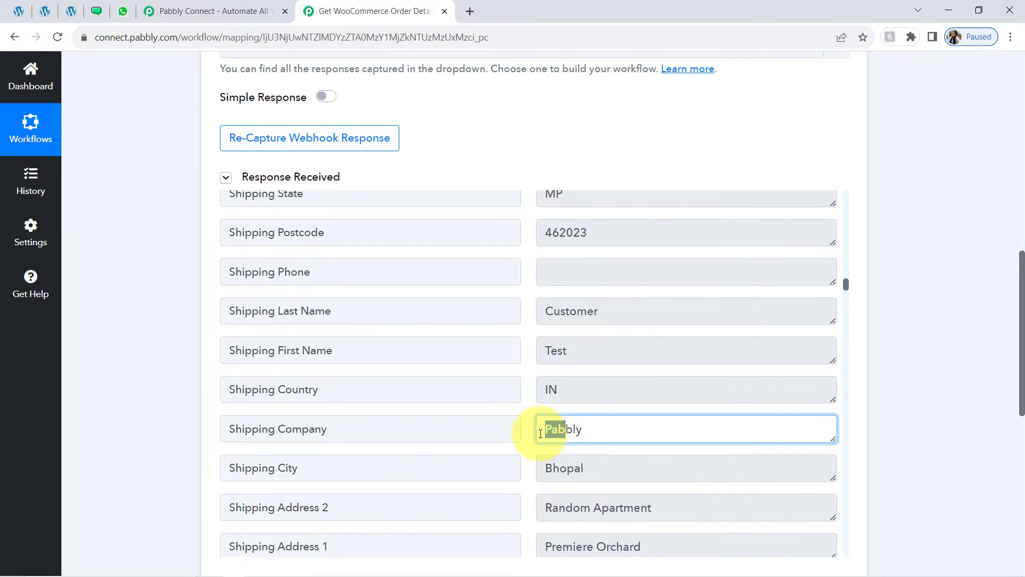
left_click(600, 389)
left_click_drag(572, 353, 531, 349)
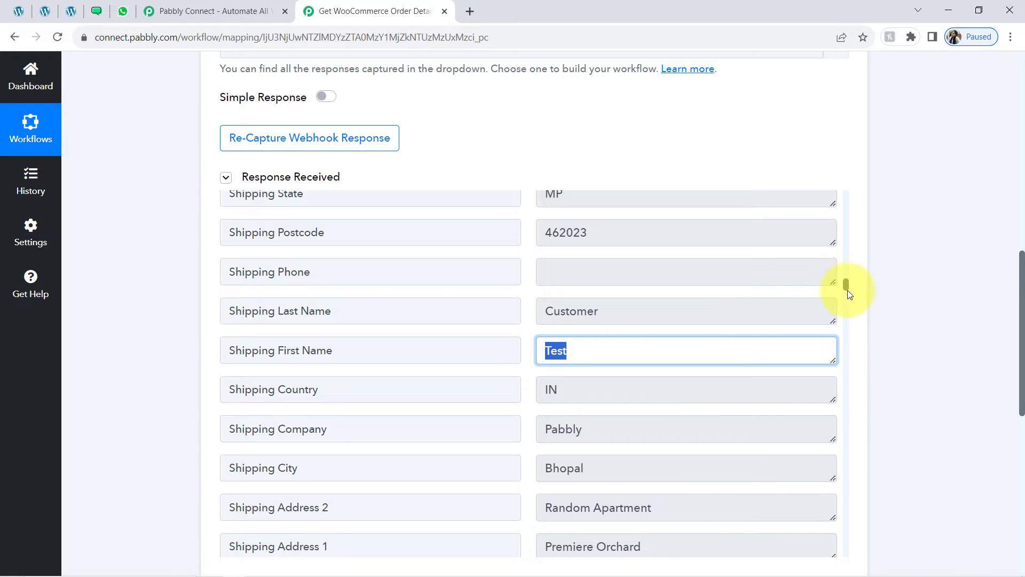
left_click_drag(845, 287, 844, 321)
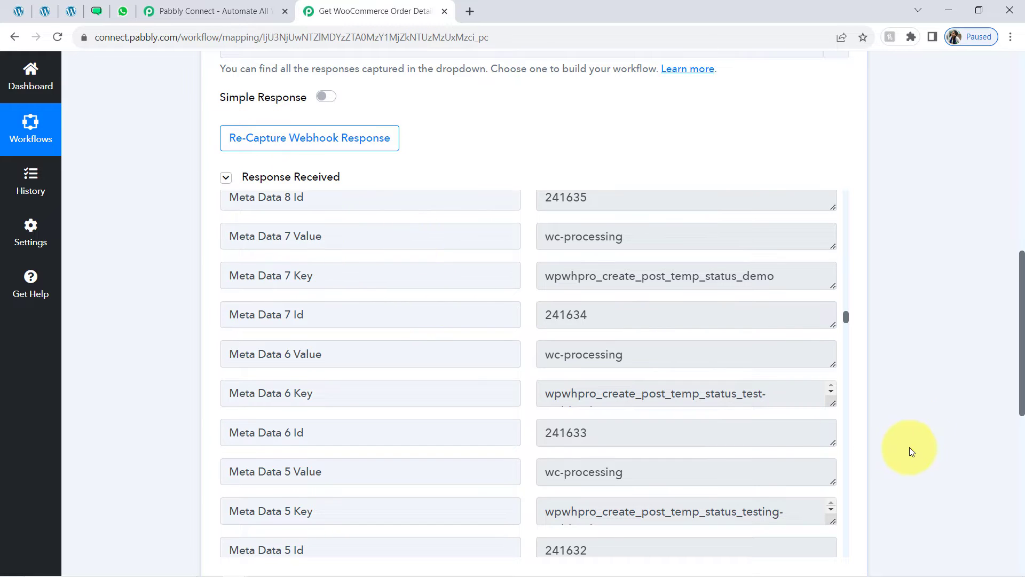
left_click_drag(844, 319, 844, 338)
Find 'line items' in the captured order response using the browser's page search
key("ctrl+f")
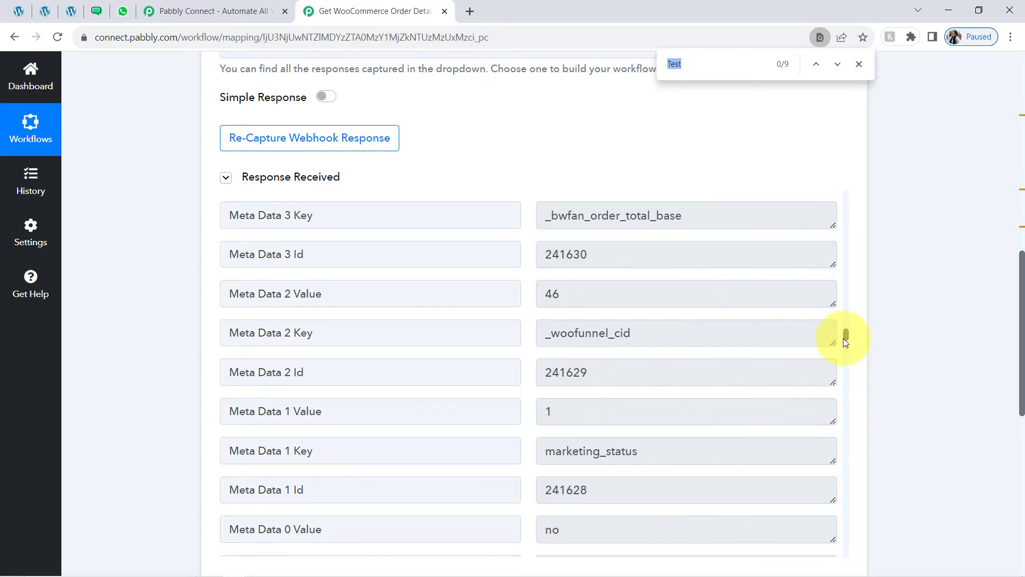
type("line")
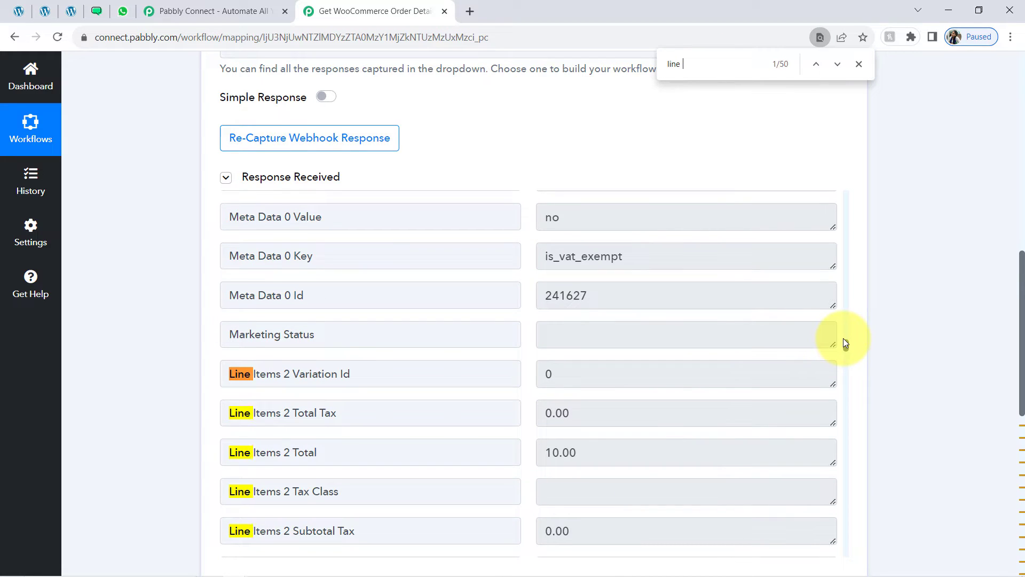
type(" itme")
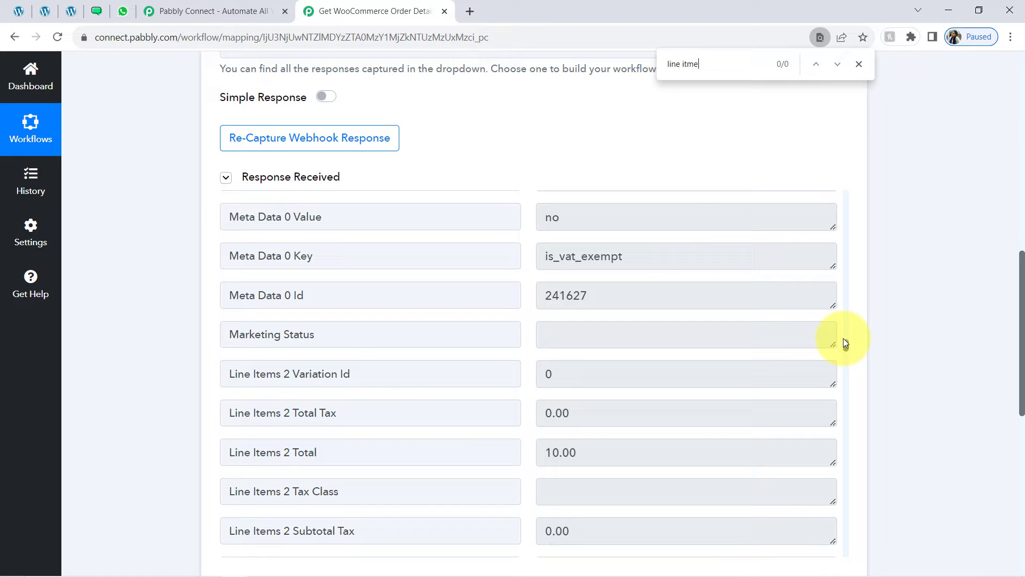
key("BackSpace")
key("BackSpace")
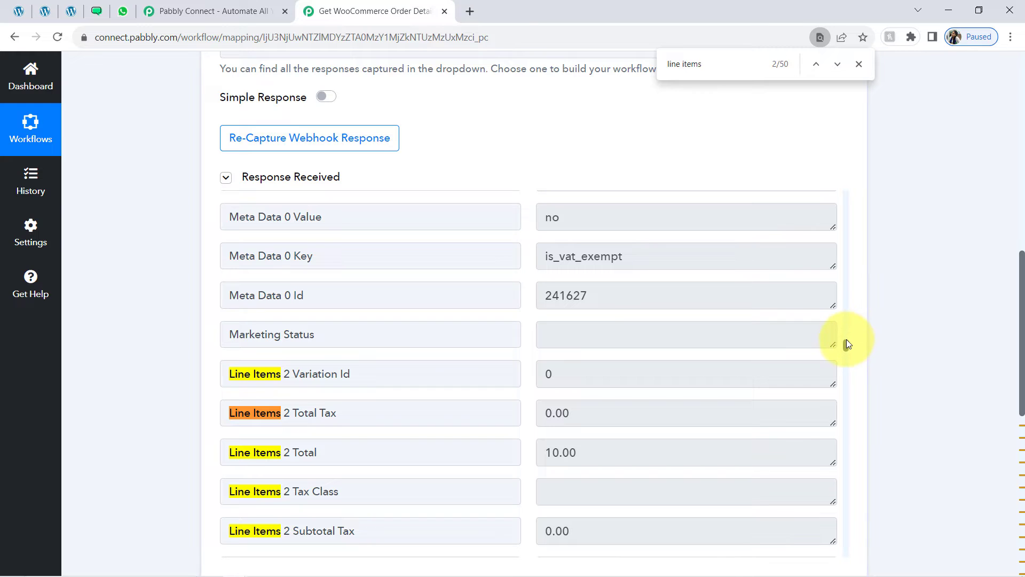
left_click_drag(847, 341, 848, 201)
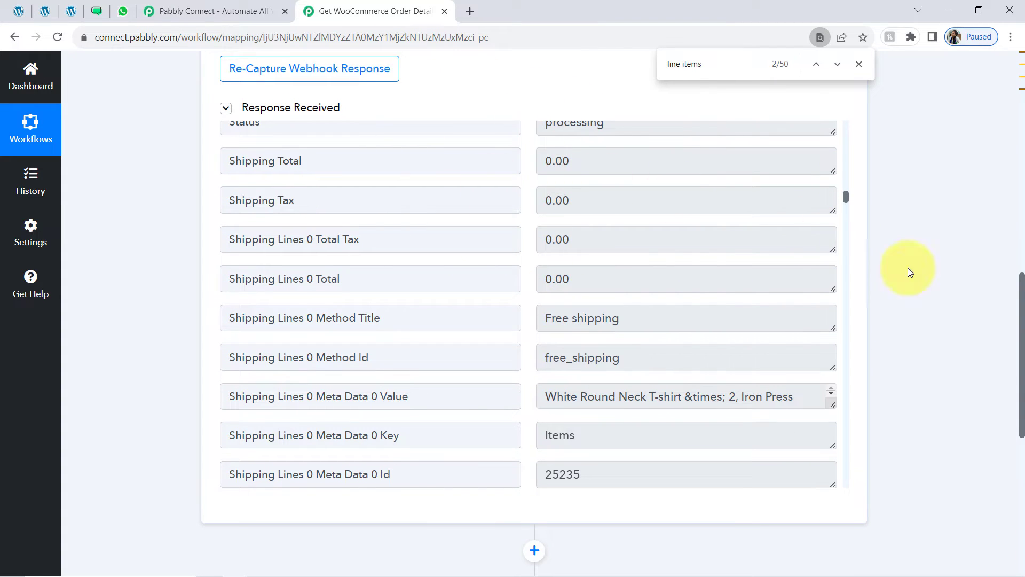
left_click_drag(1023, 342, 1021, 298)
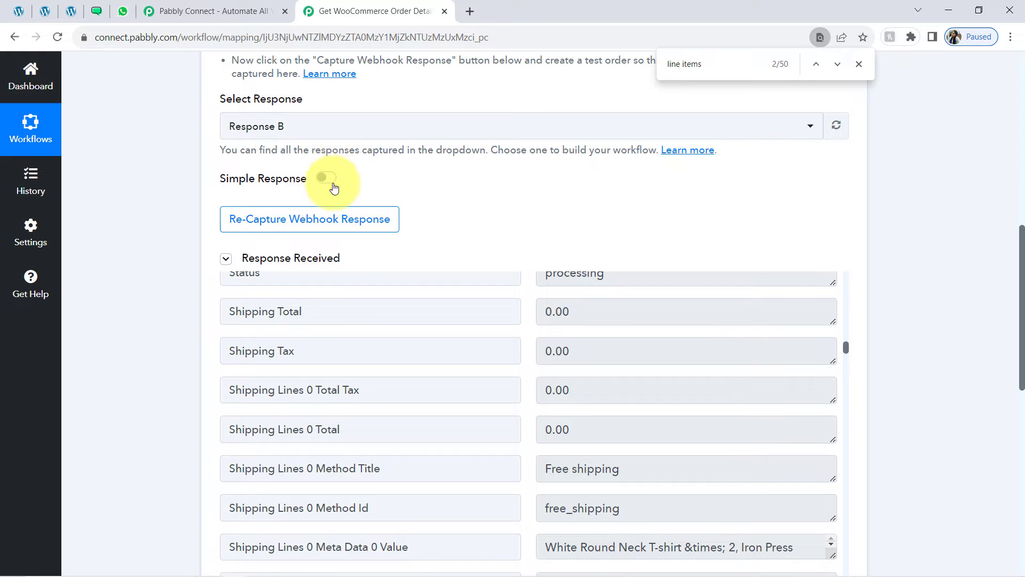
Recapture the webhook and place a WooCommerce test order for Iron Press, Microphone and two T-shirts
left_click(307, 227)
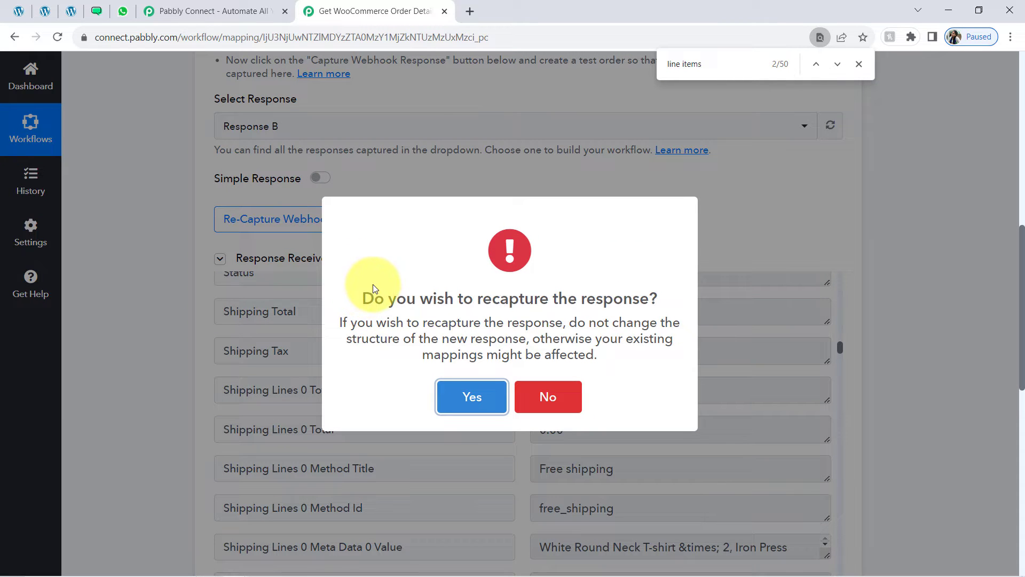
left_click(458, 397)
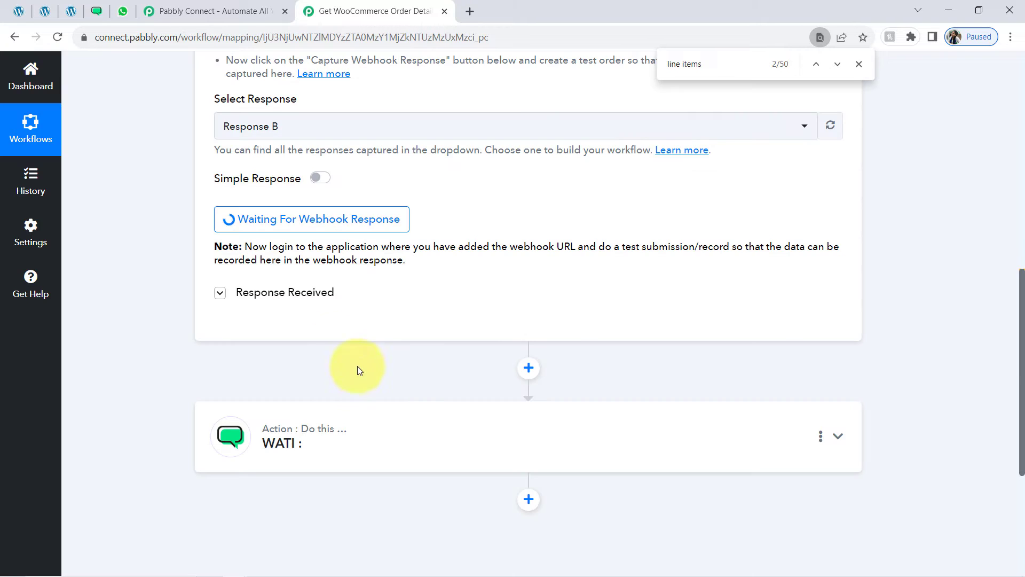
left_click(72, 10)
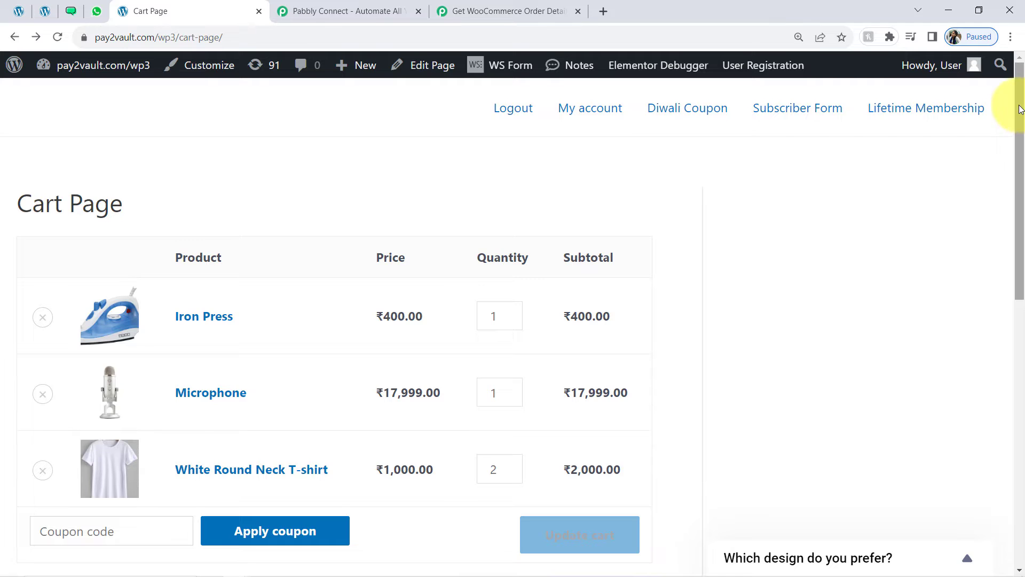
left_click_drag(1020, 110, 951, 368)
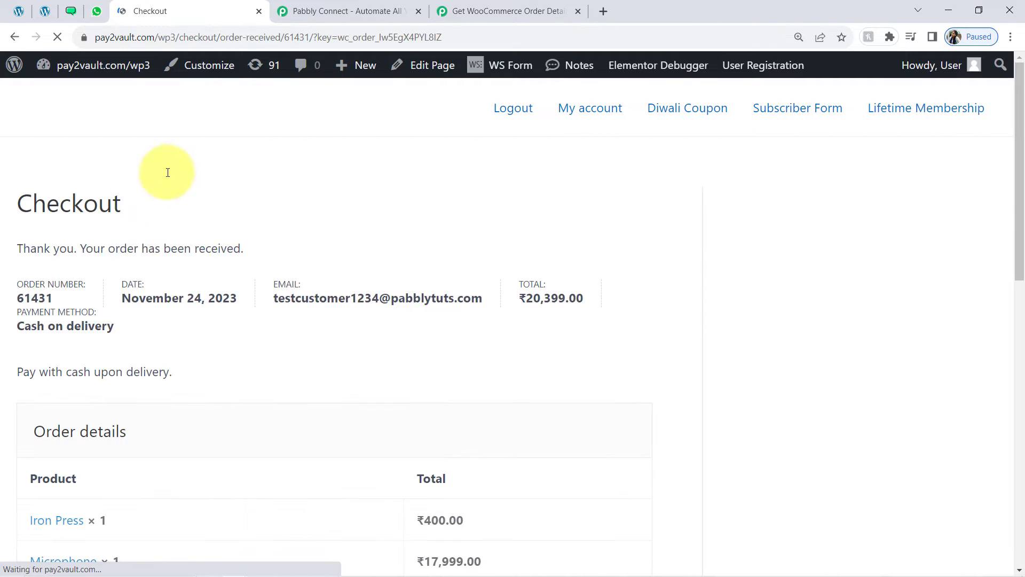
left_click_drag(94, 249, 217, 250)
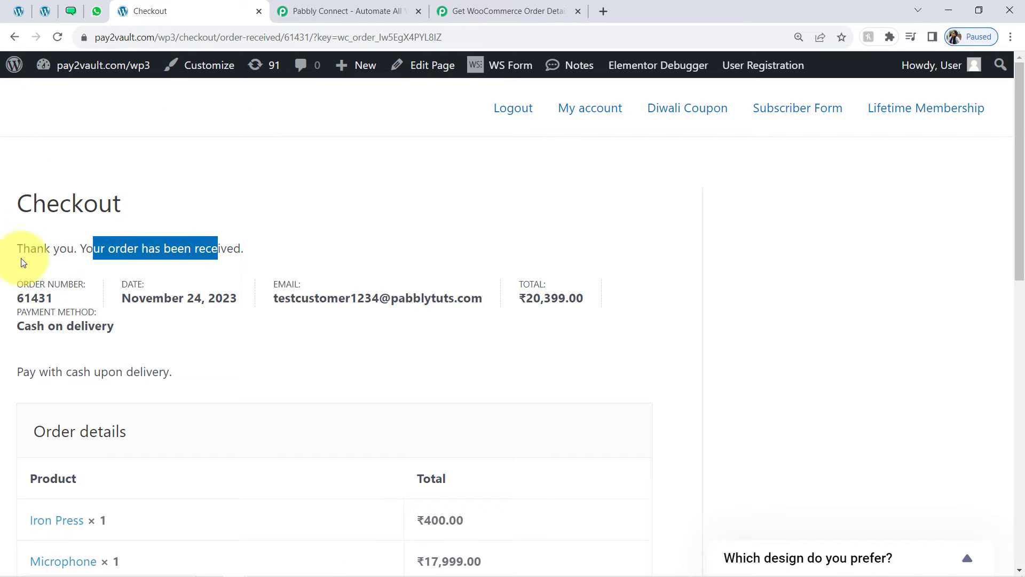
left_click(473, 11)
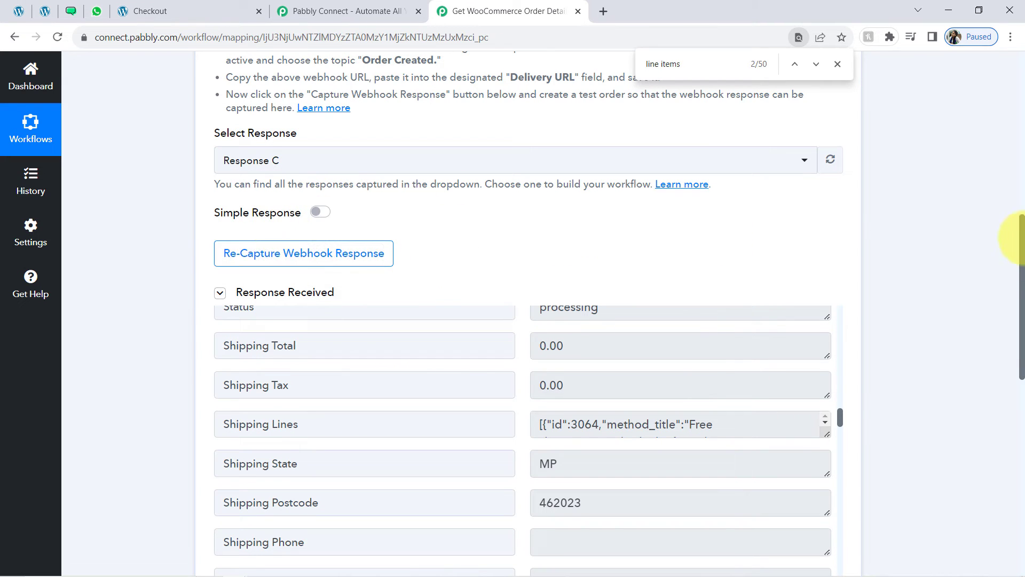
Enlarge the Line Items box and review the Iron Press item's name, 400.00 subtotal and image data
left_click_drag(1022, 232, 1009, 302)
left_click_drag(843, 200, 839, 192)
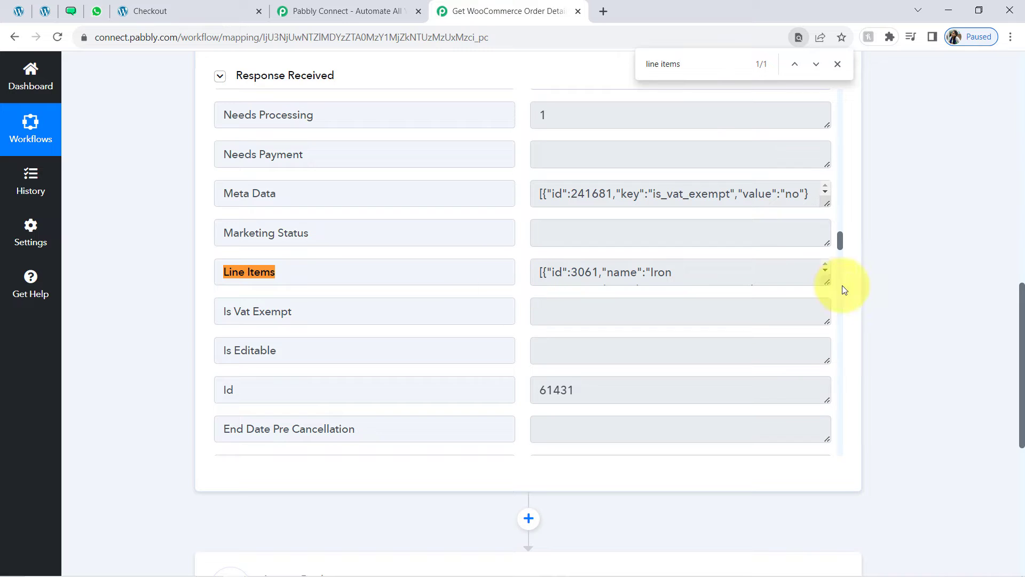
left_click_drag(827, 283, 817, 256)
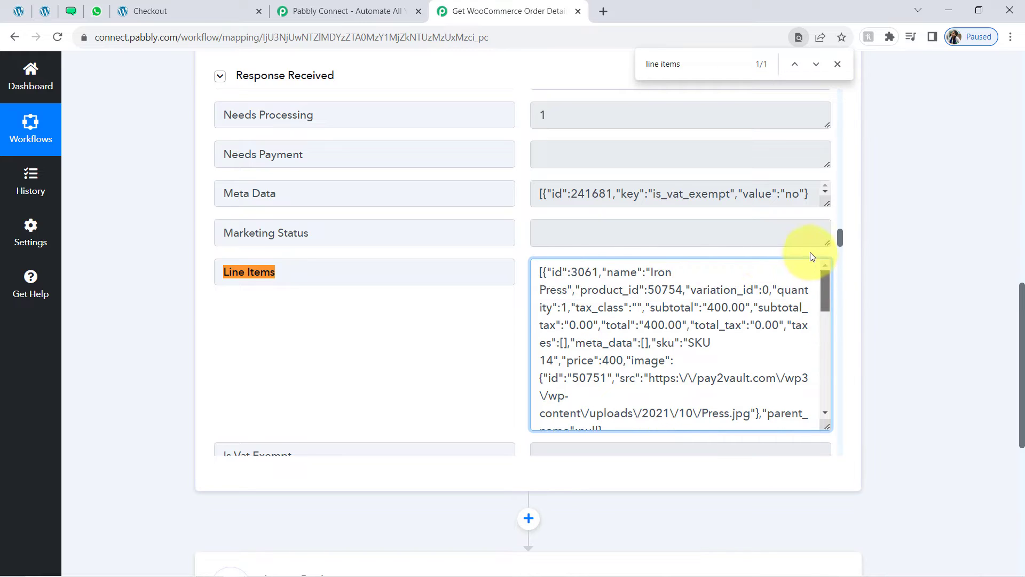
left_click_drag(565, 272, 602, 338)
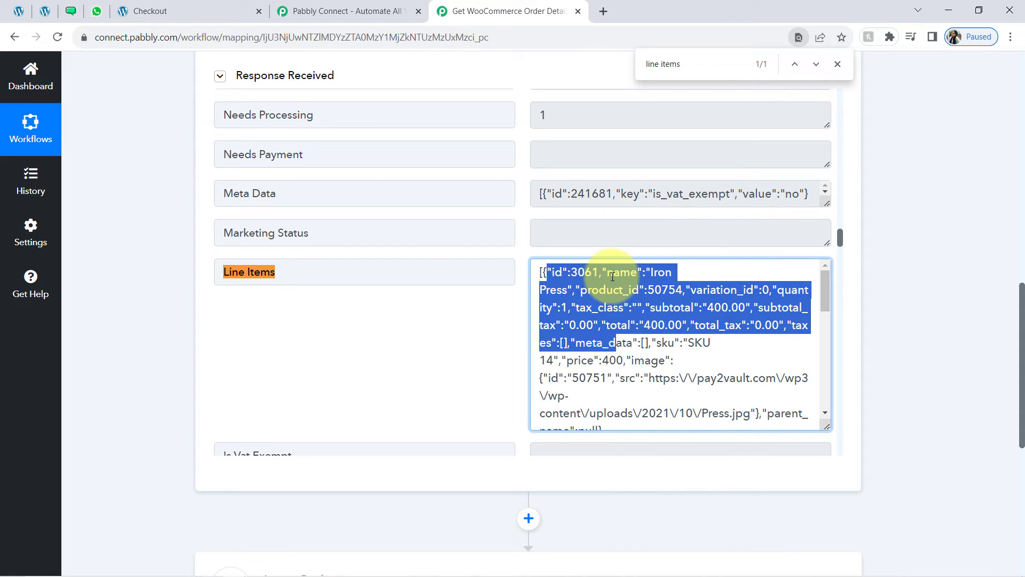
left_click(588, 271)
mouse_move(570, 273)
left_mouse_down()
mouse_move(592, 273)
mouse_move(579, 291)
mouse_move(562, 289)
left_mouse_up()
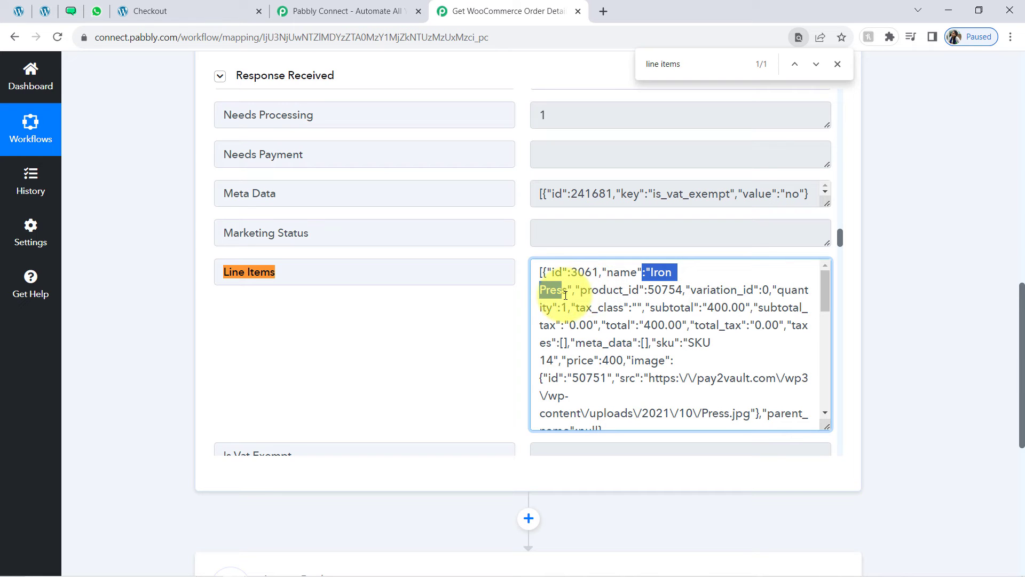
left_click_drag(648, 289, 676, 290)
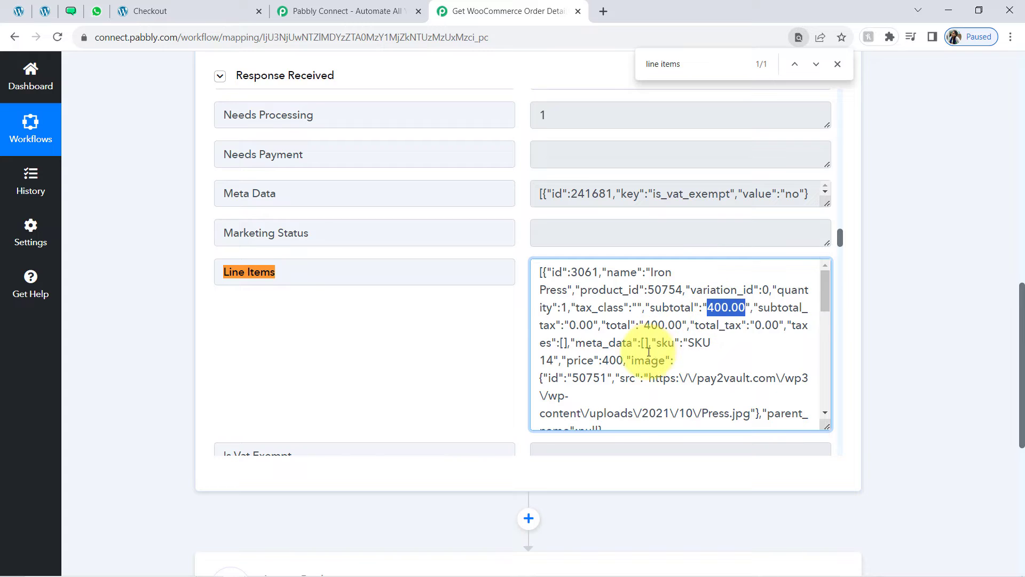
left_click_drag(670, 378, 642, 365)
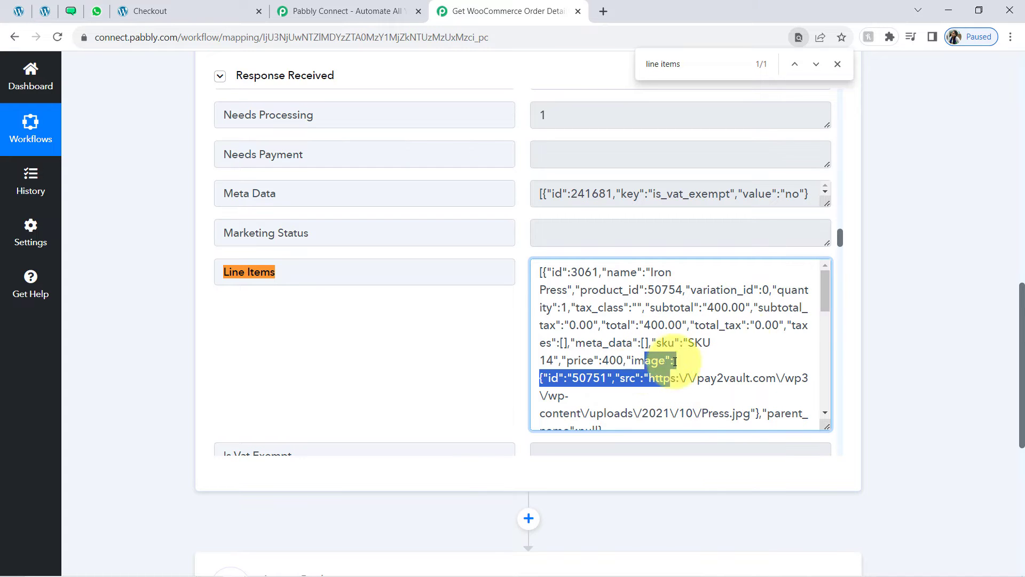
left_click(609, 299)
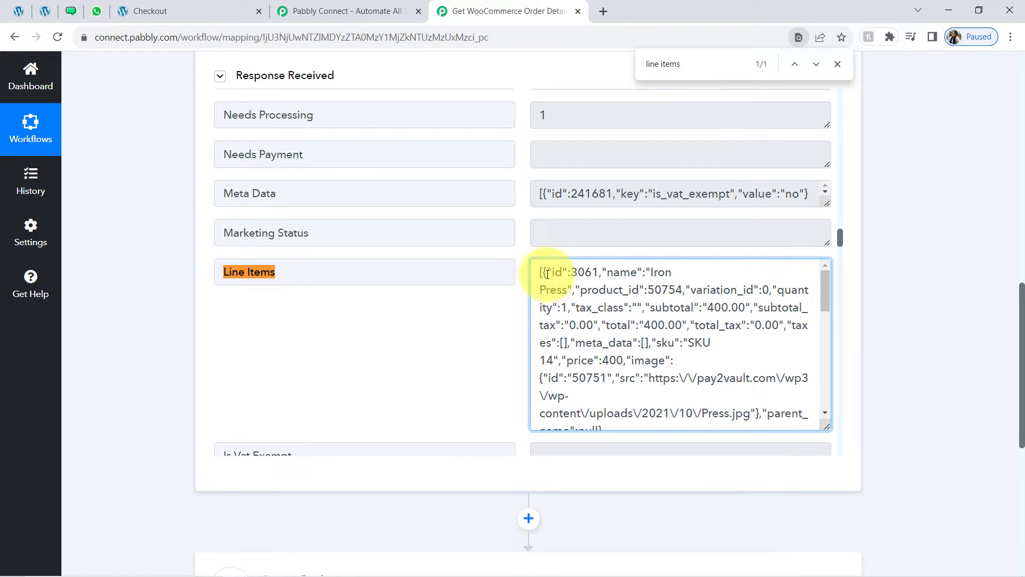
Go through the remaining Line Items JSON down to the White Round Neck T-shirt entry
left_click_drag(547, 275, 609, 361)
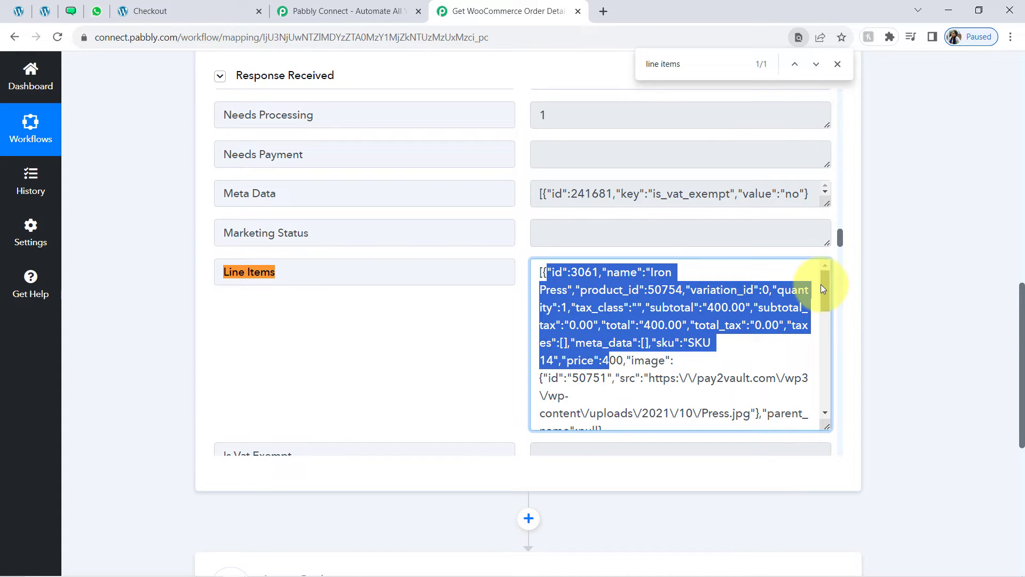
left_click_drag(821, 284, 822, 297)
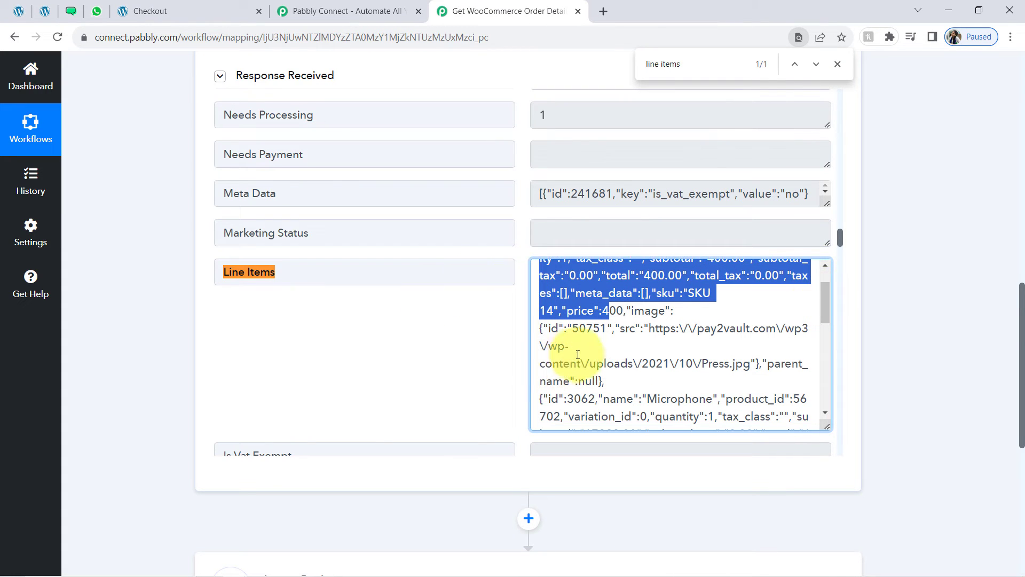
left_click(611, 380, "shift")
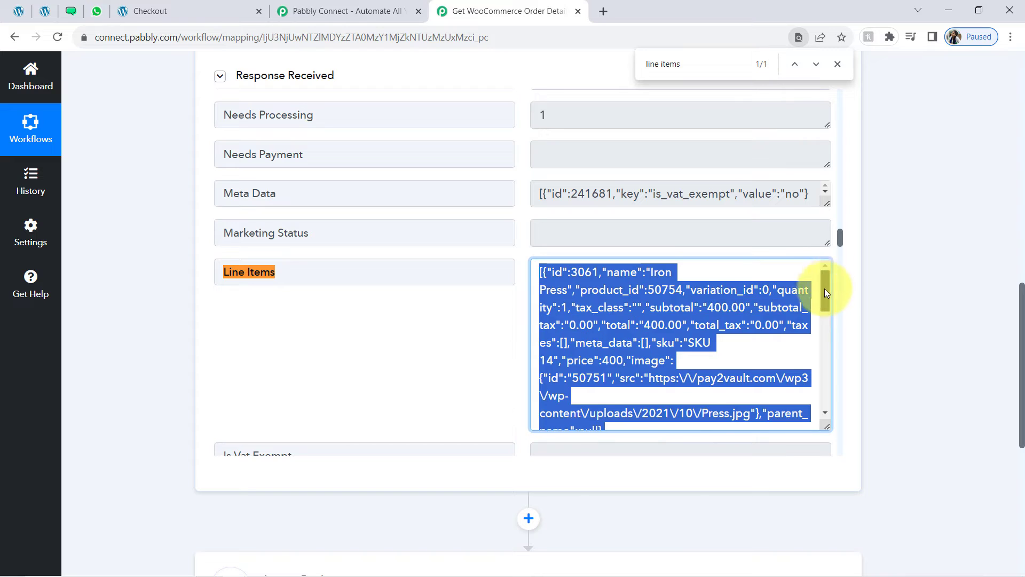
left_click_drag(825, 288, 822, 320)
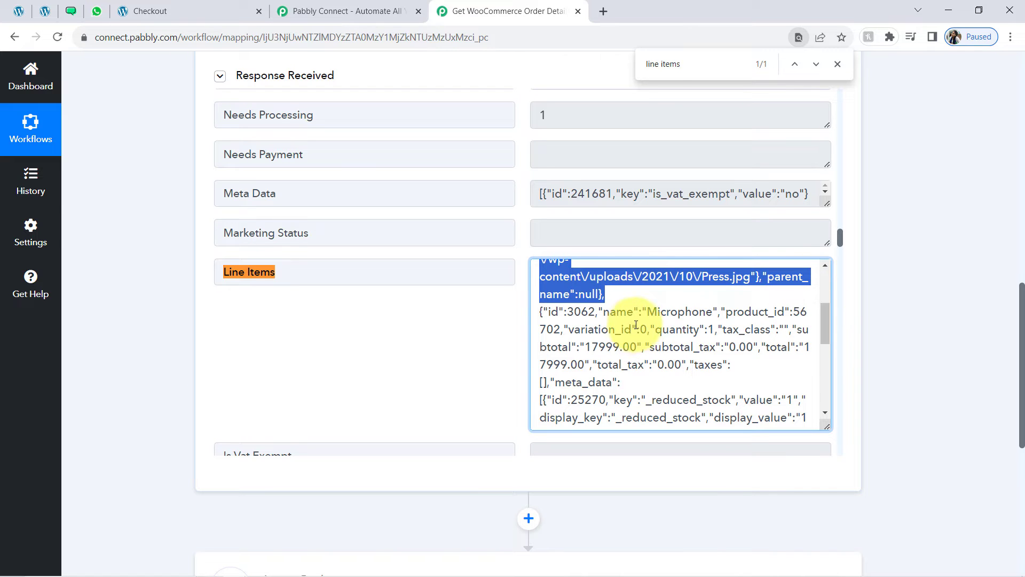
left_click_drag(550, 317, 669, 400)
left_click_drag(825, 325, 825, 364)
left_click_drag(543, 340, 716, 416)
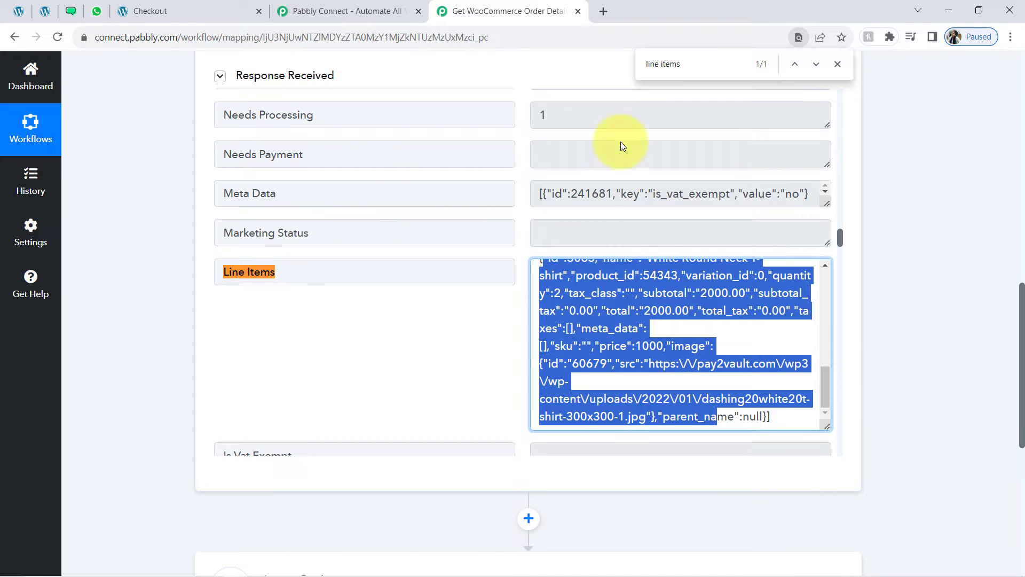
Close the find bar, collapse and reopen the trigger, and check the T-shirt's quantity and totals
left_click(838, 65)
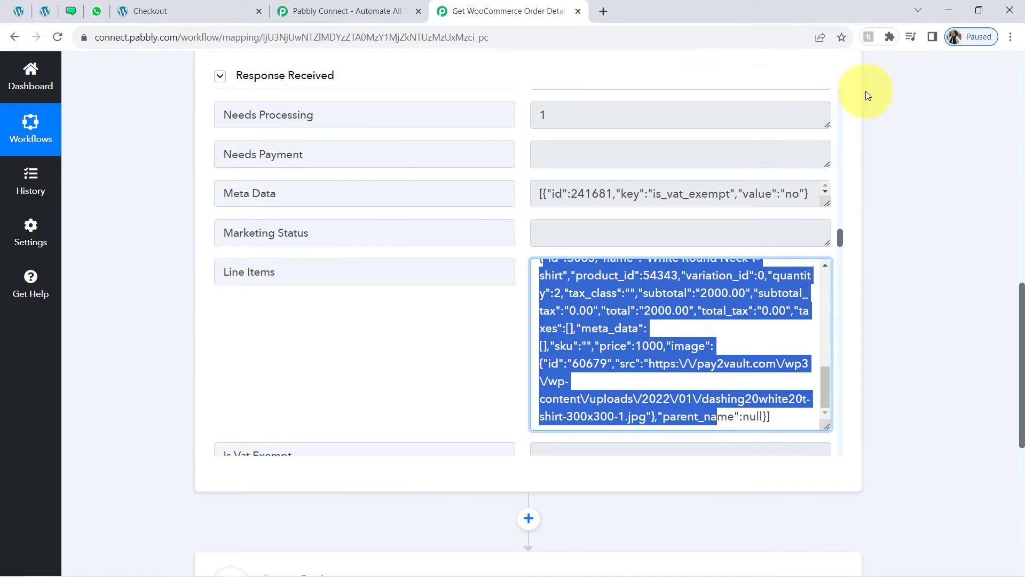
left_click_drag(1022, 313, 981, 94)
left_click(303, 214)
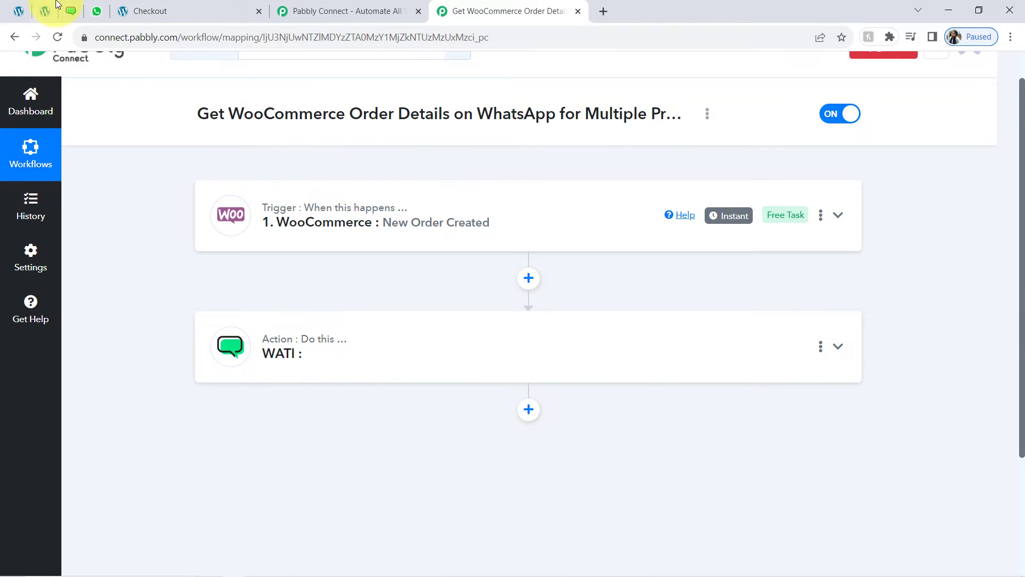
mouse_move(741, 224)
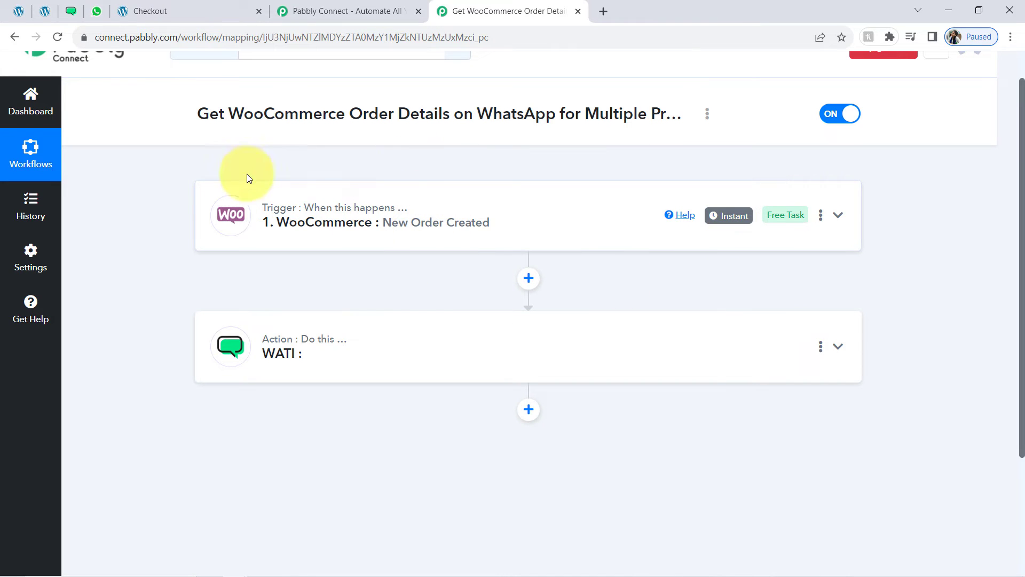
left_click(355, 225)
left_click_drag(1022, 188, 991, 409)
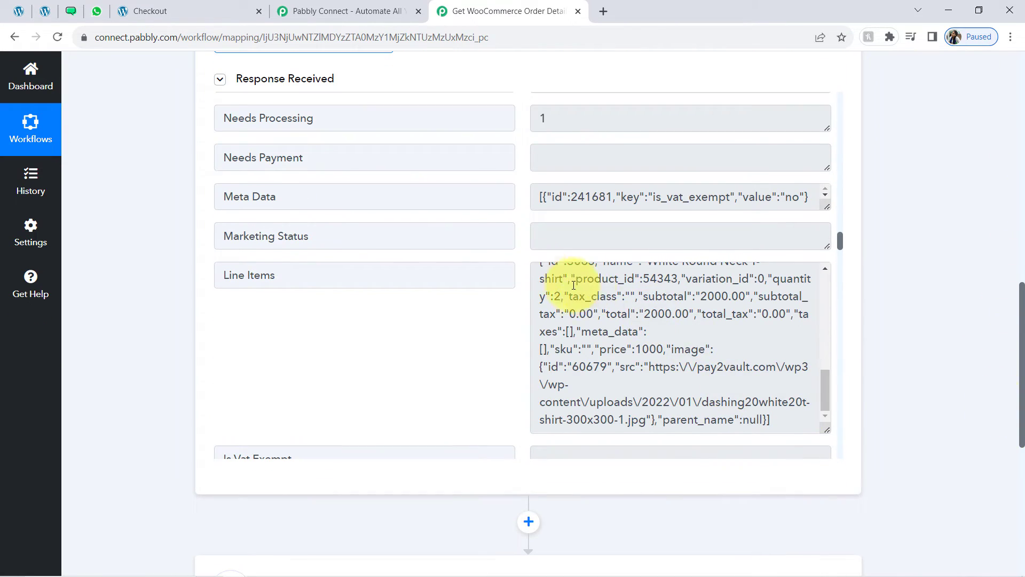
left_click_drag(573, 277, 614, 366)
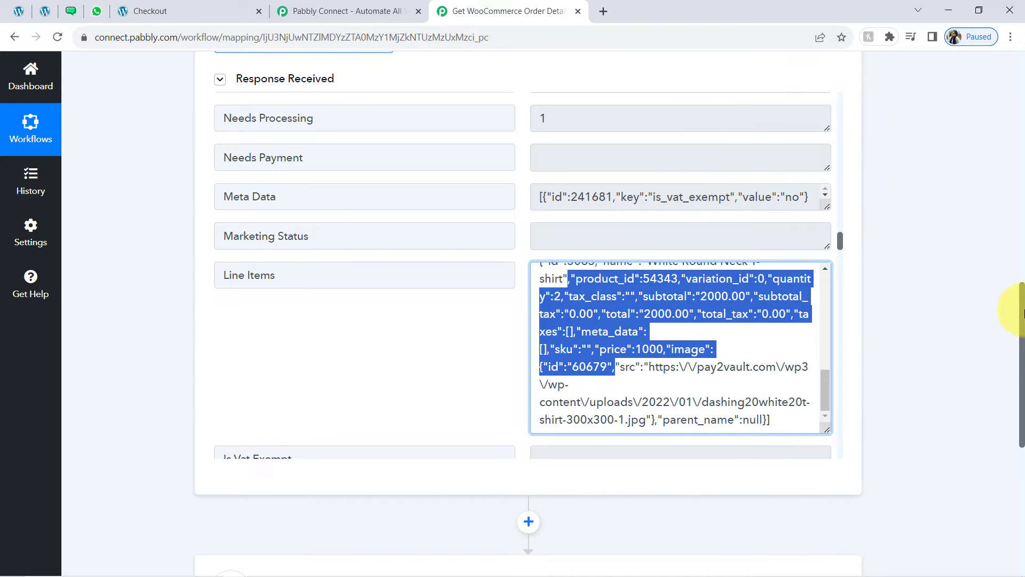
scroll(1007, 412, "down", 5)
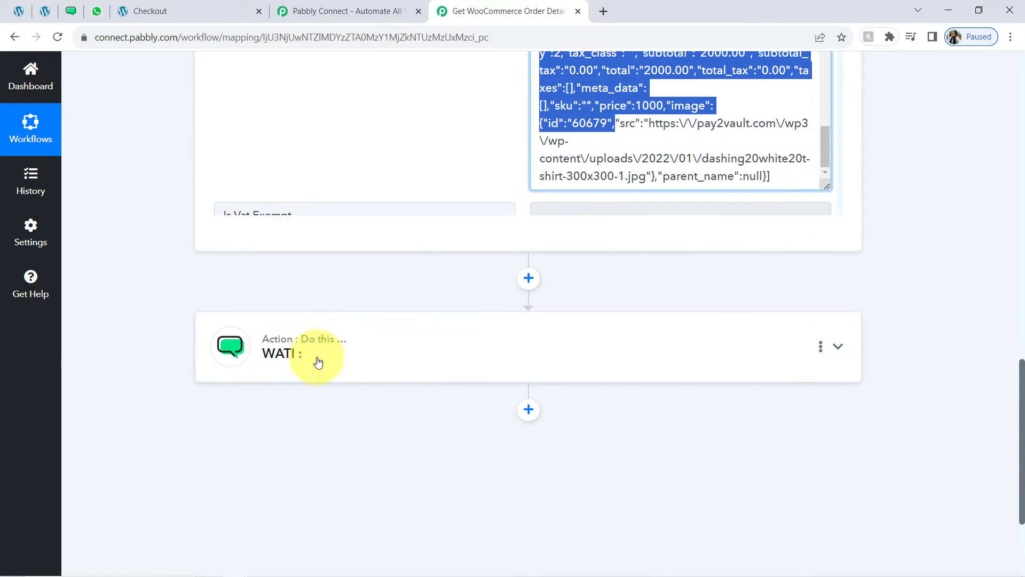
Insert a Code by Pabbly step before WATI with the Run JavaScript (Beta) action and connect it
left_click(529, 277)
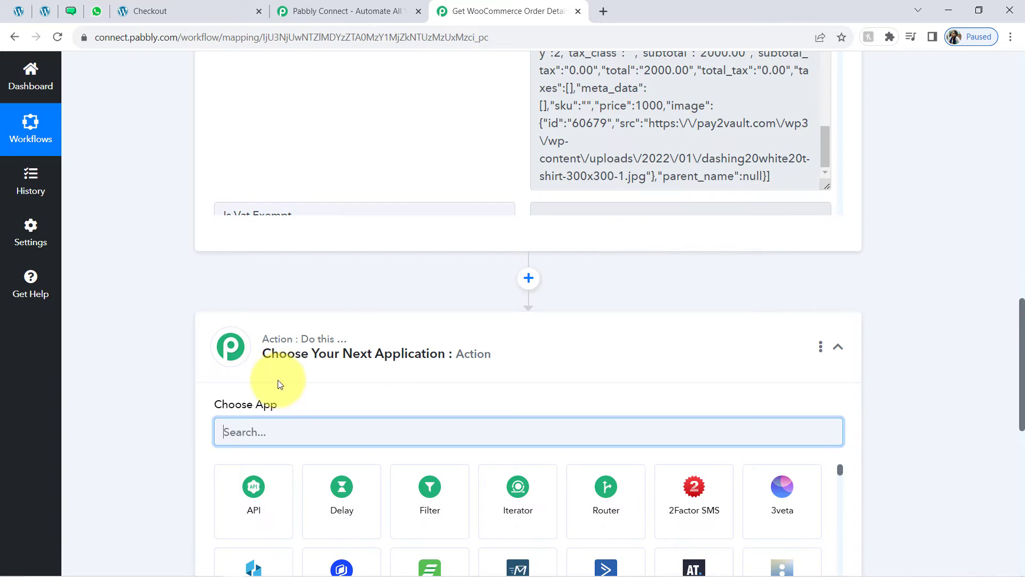
type("code")
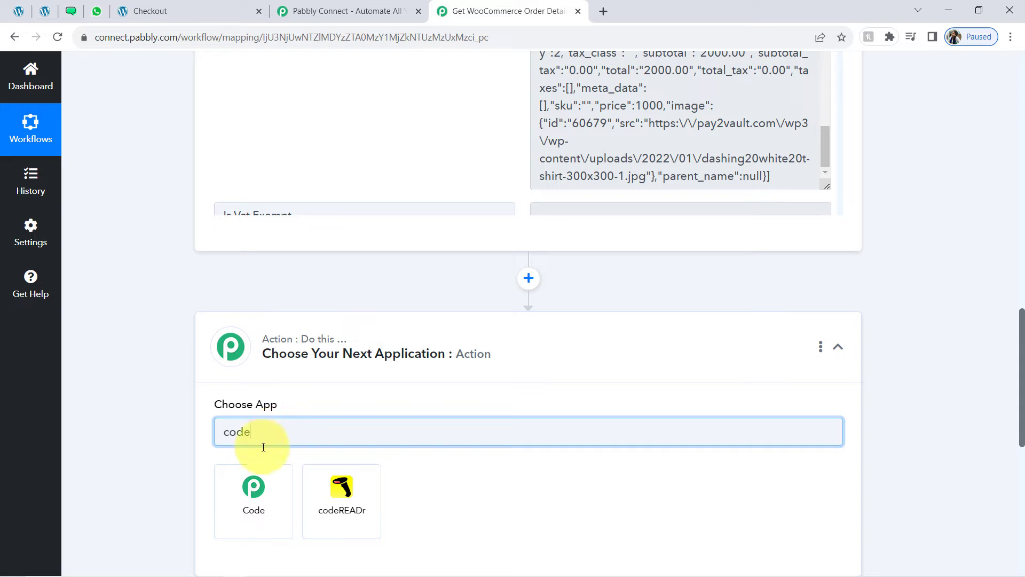
left_click(253, 494)
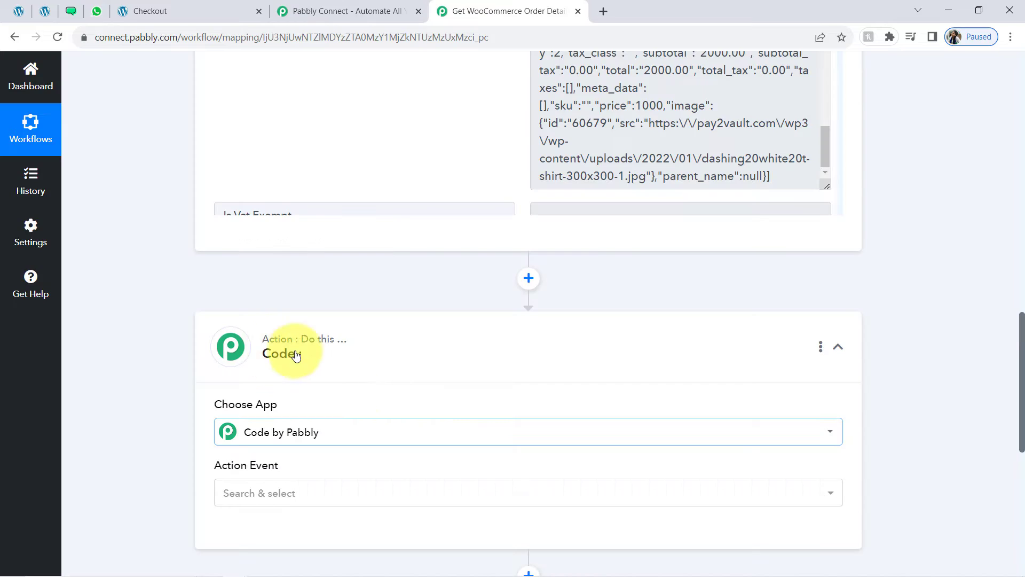
left_click(237, 496)
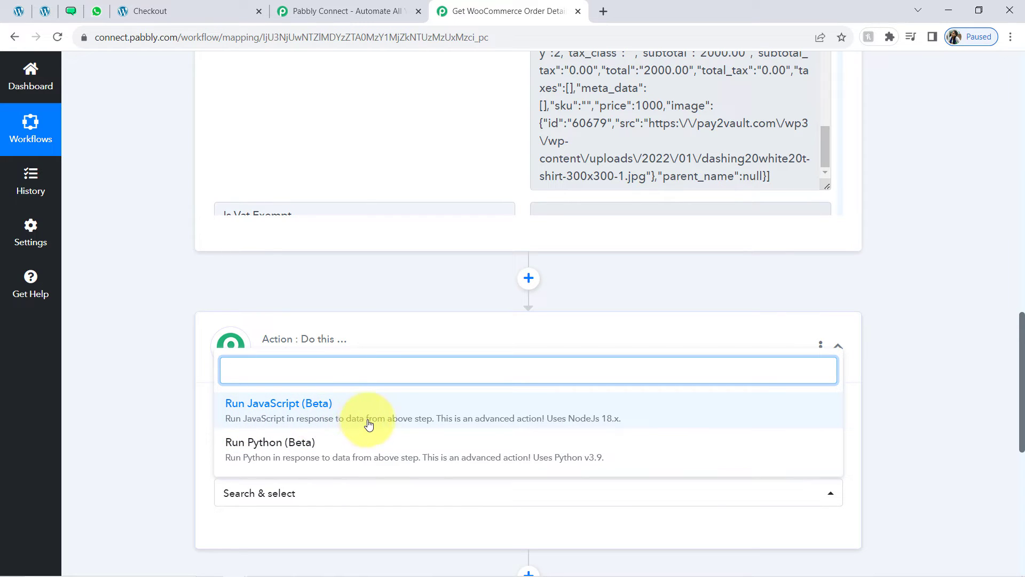
left_click(388, 422)
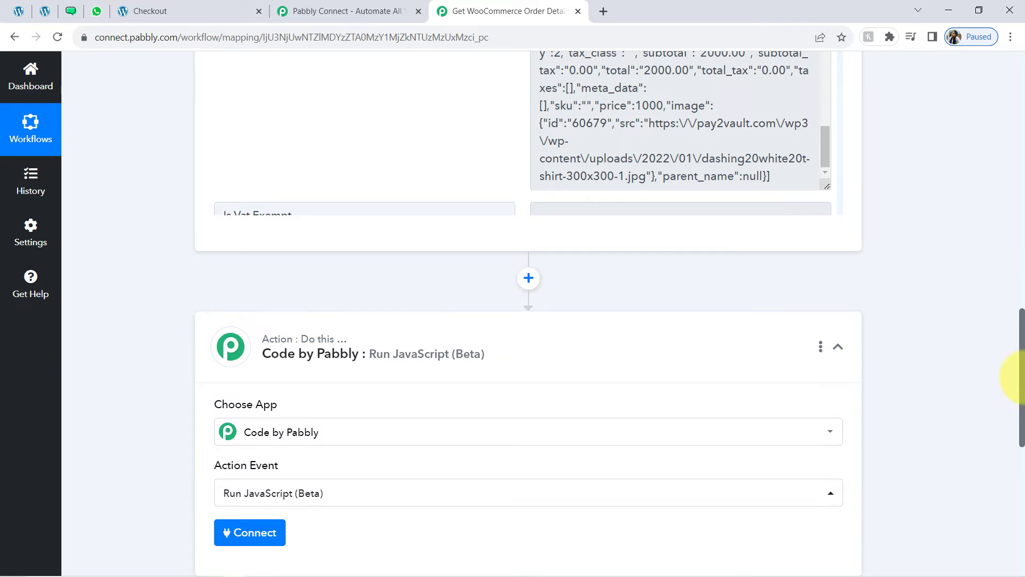
left_click_drag(1021, 381, 1022, 419)
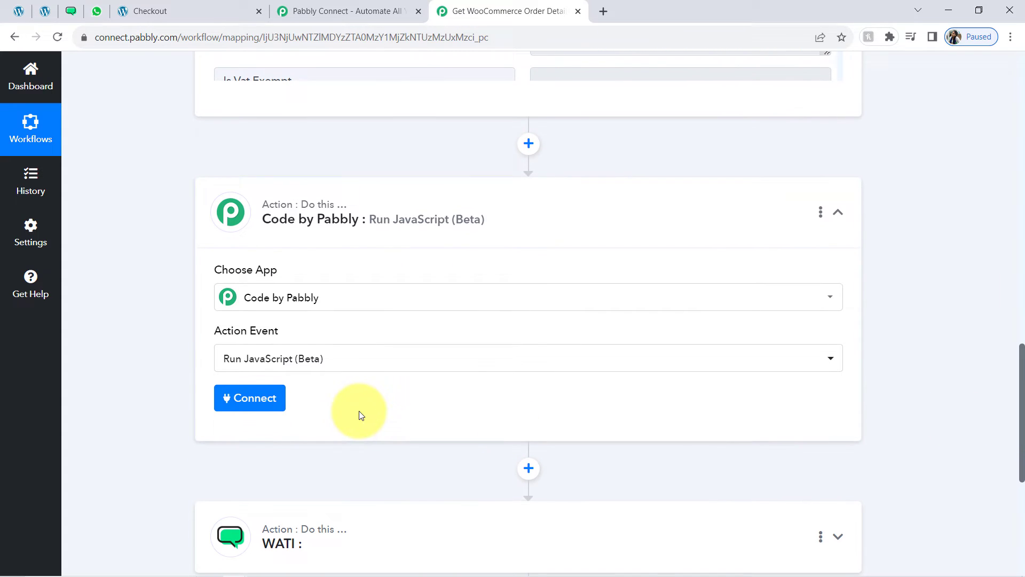
left_click(258, 402)
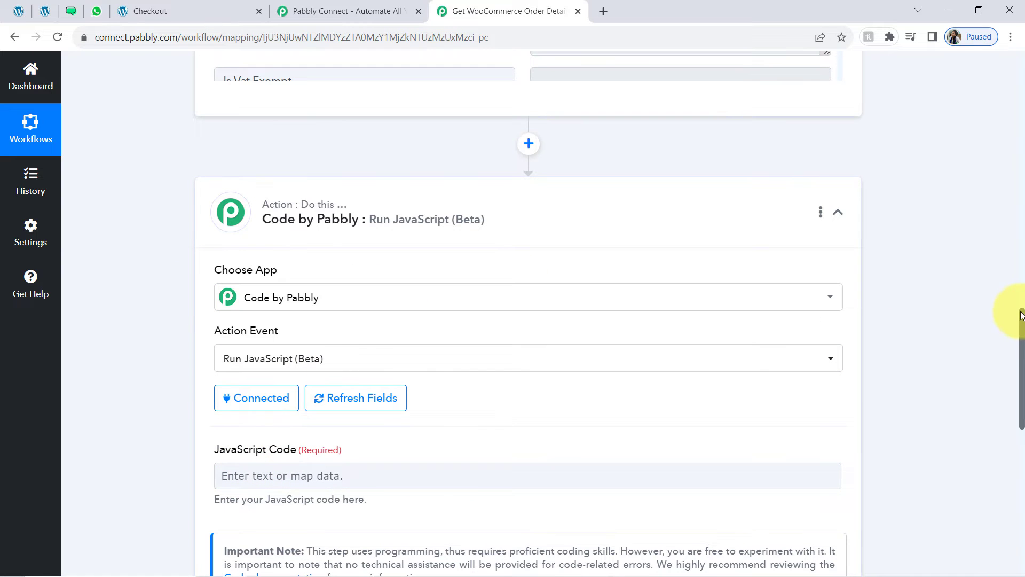
Copy the prepared order-formatting JavaScript from Notepad into the JavaScript Code field
left_click_drag(1022, 329, 1020, 291)
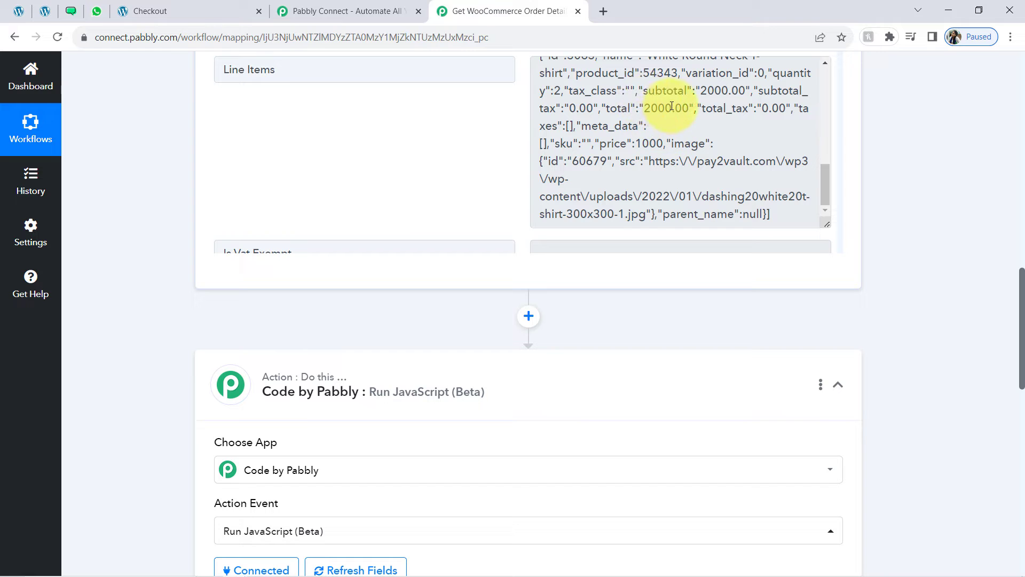
left_click_drag(610, 93, 640, 207)
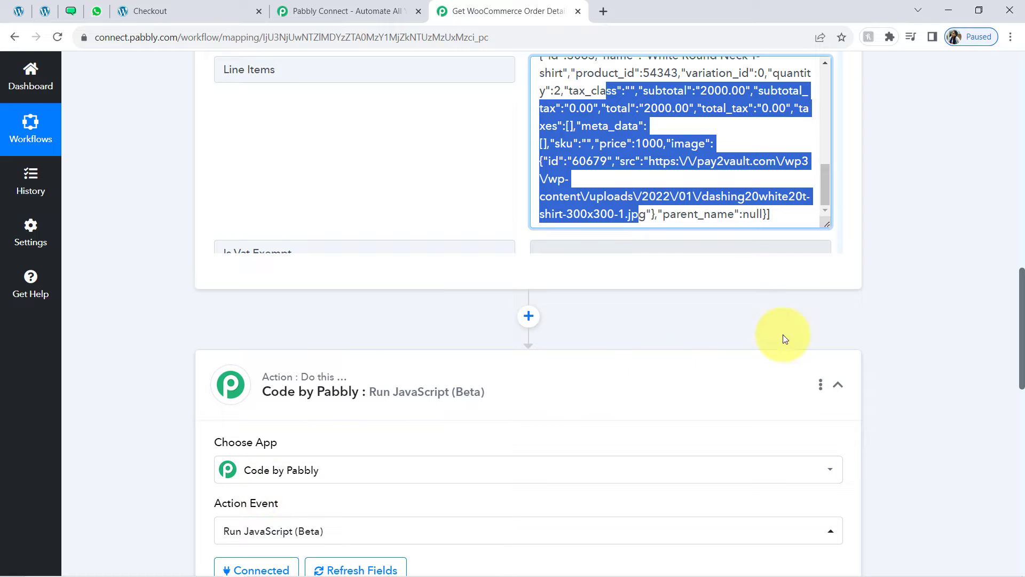
scroll(1022, 297, "down", 3)
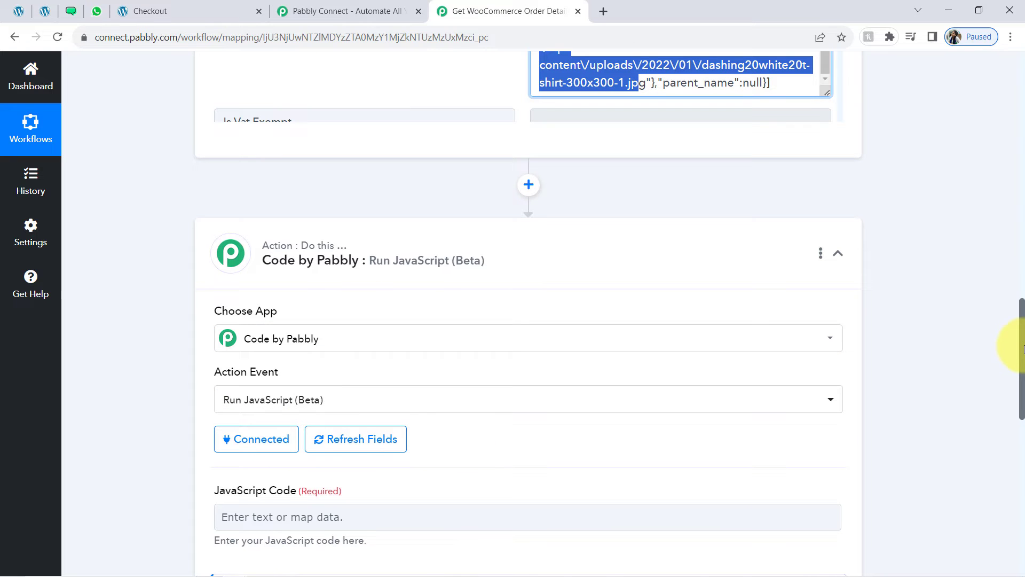
scroll(1023, 350, "down", 3)
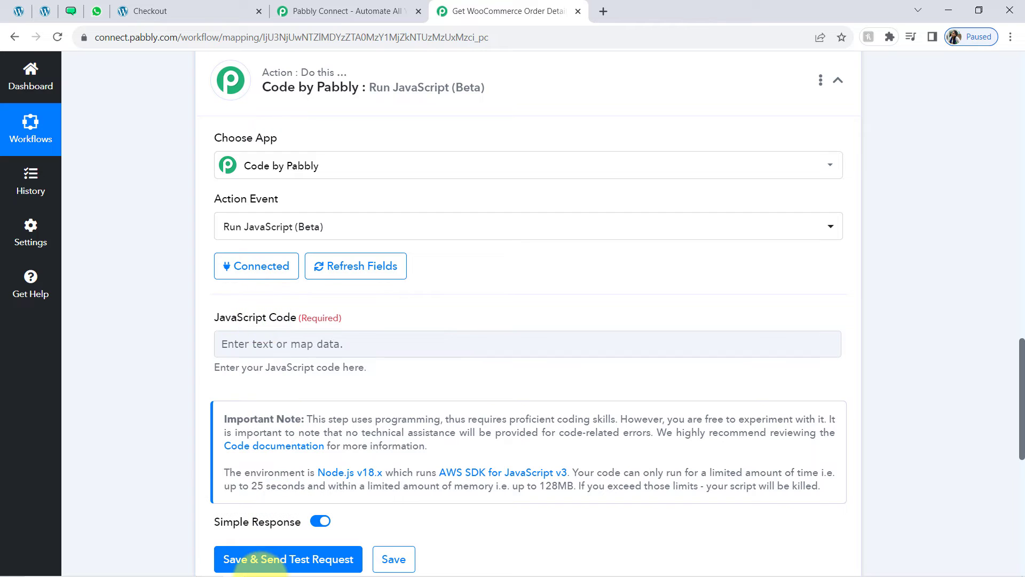
left_click(259, 568)
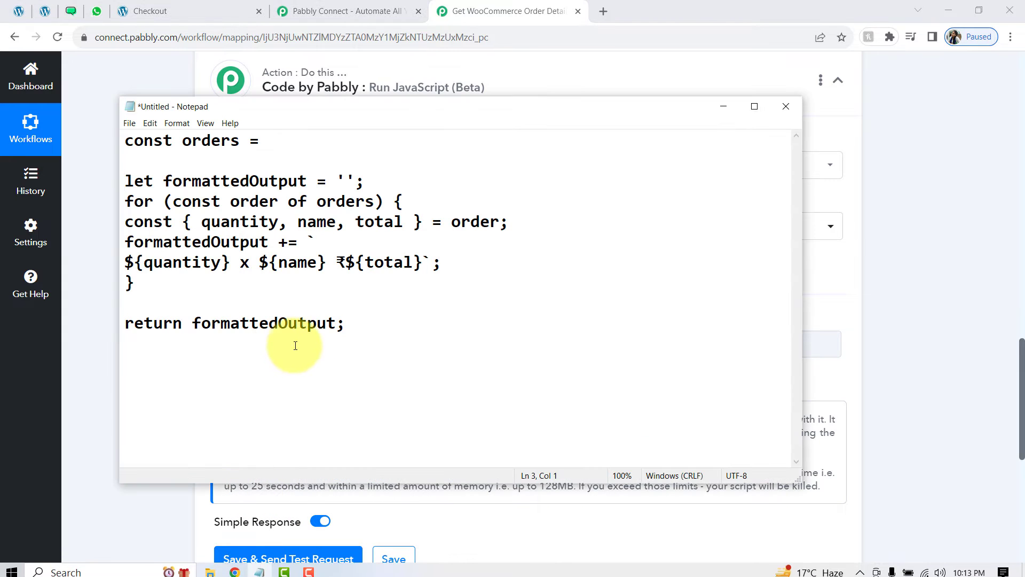
left_click_drag(354, 322, 94, 137)
key("ctrl+c")
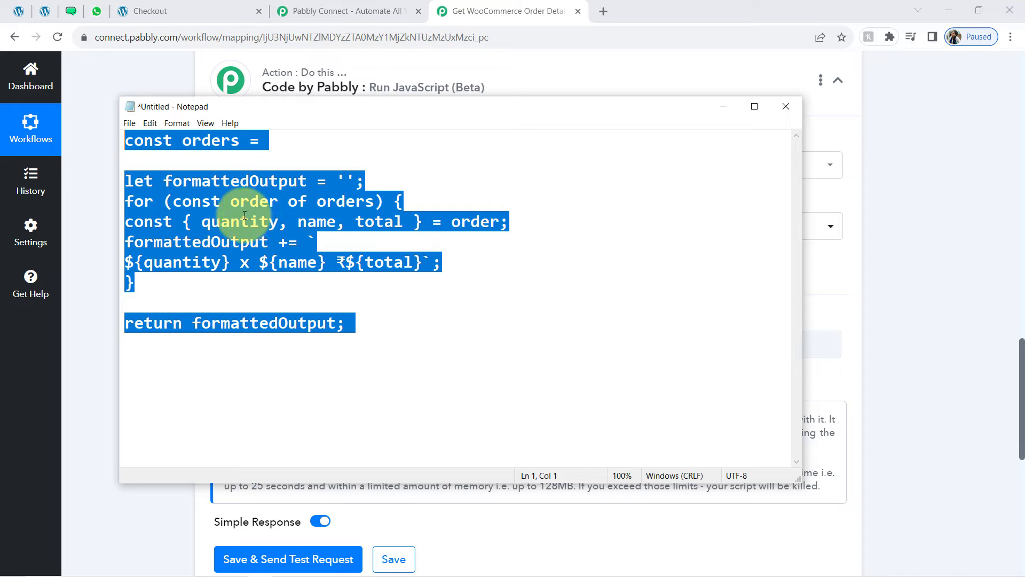
left_click(114, 223)
left_click(229, 352)
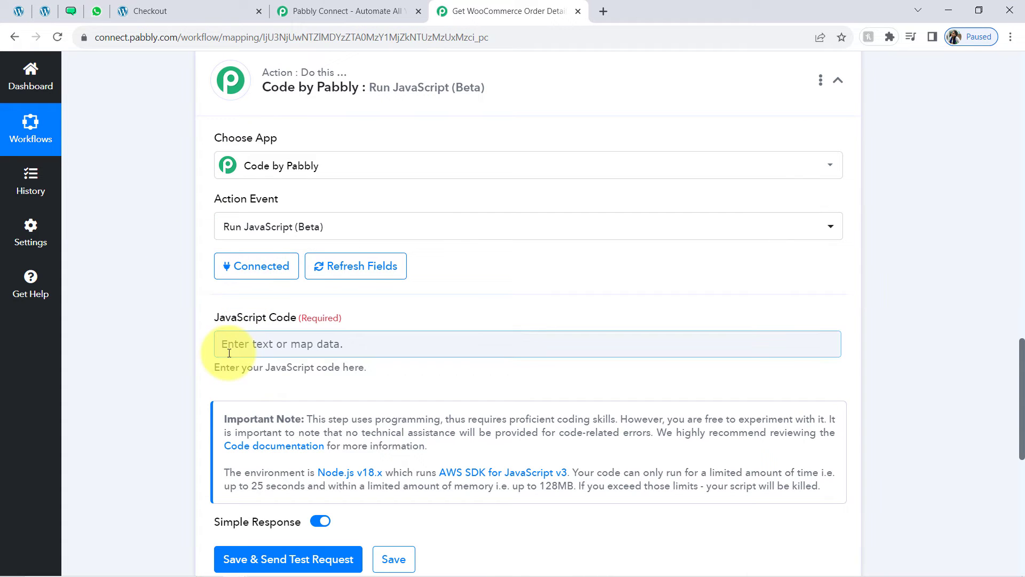
key("ctrl+v")
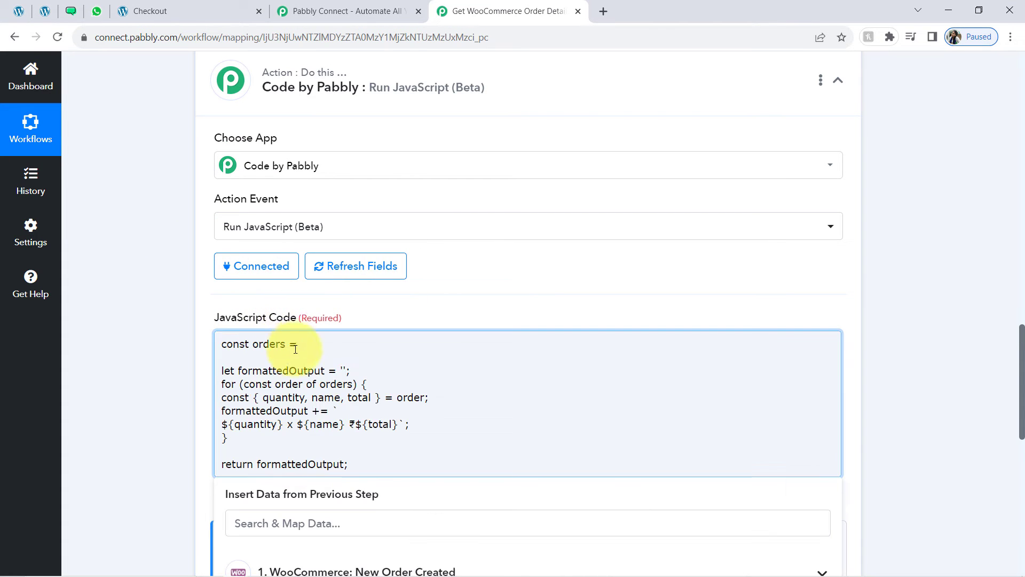
Add an empty line right after 'const orders =' in the pasted code
scroll(1009, 355, "up", 7)
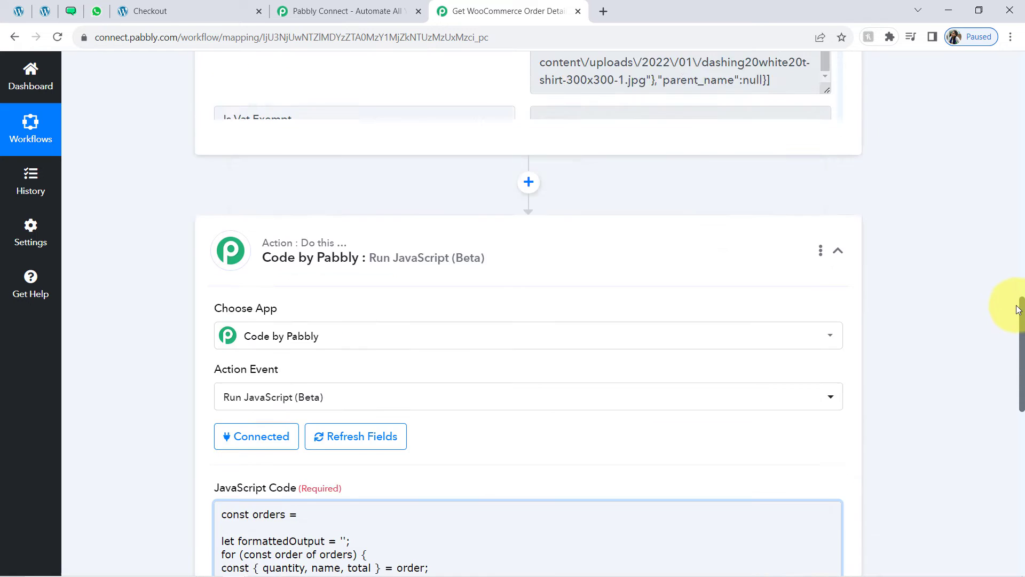
scroll(1013, 273, "down", 6)
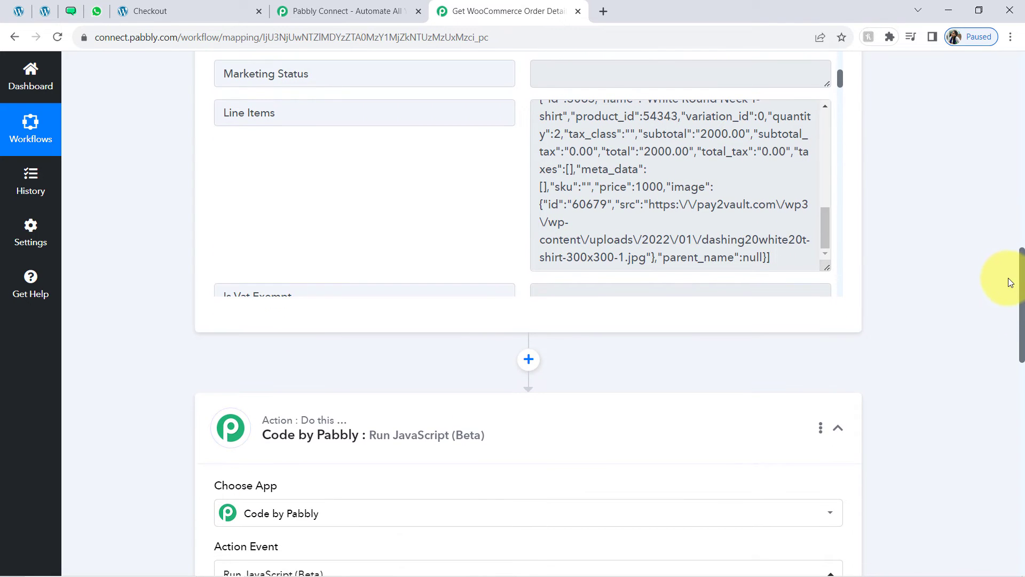
scroll(1004, 347, "down", 3)
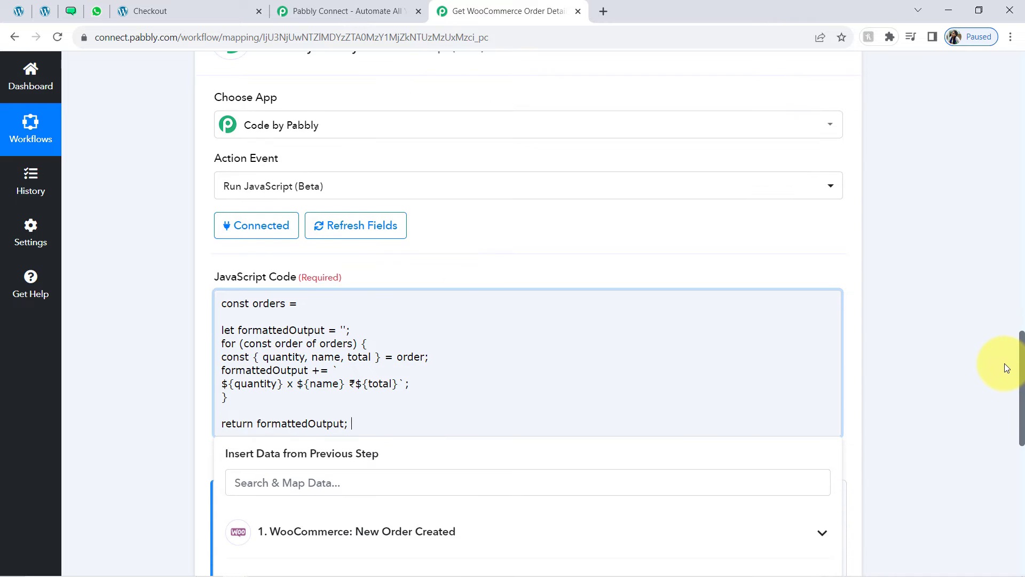
left_click(303, 304)
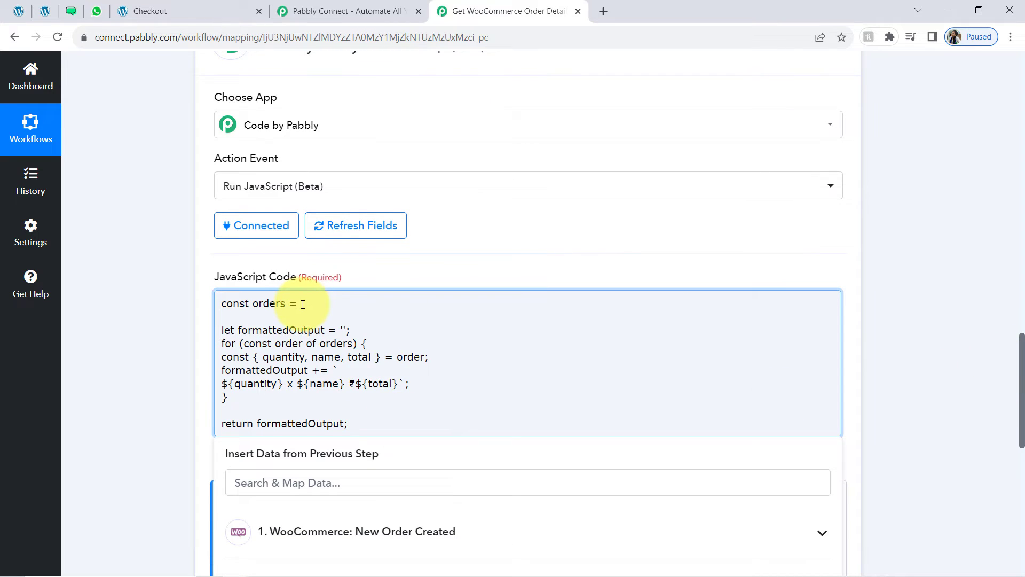
key("Return")
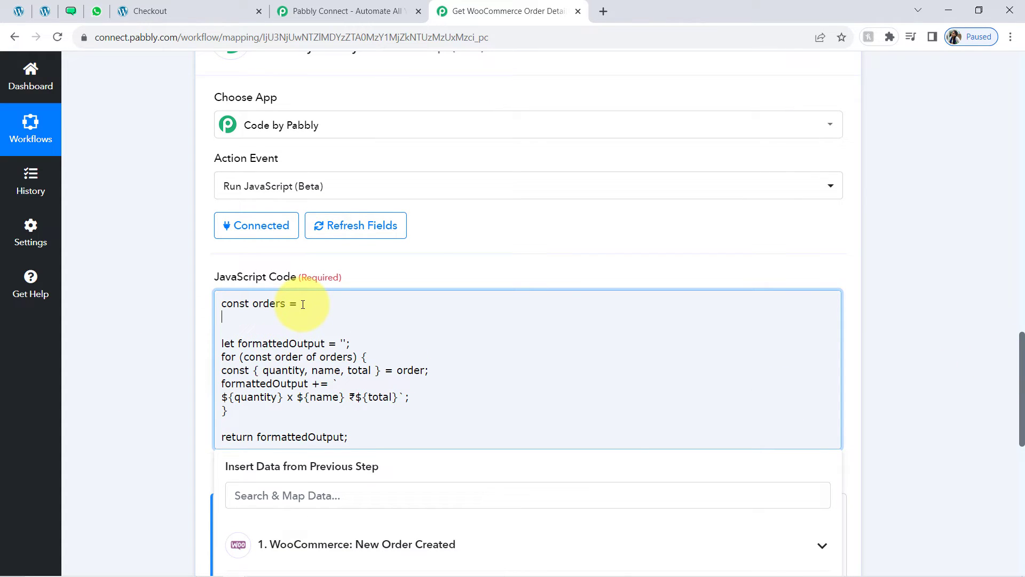
left_click(134, 357)
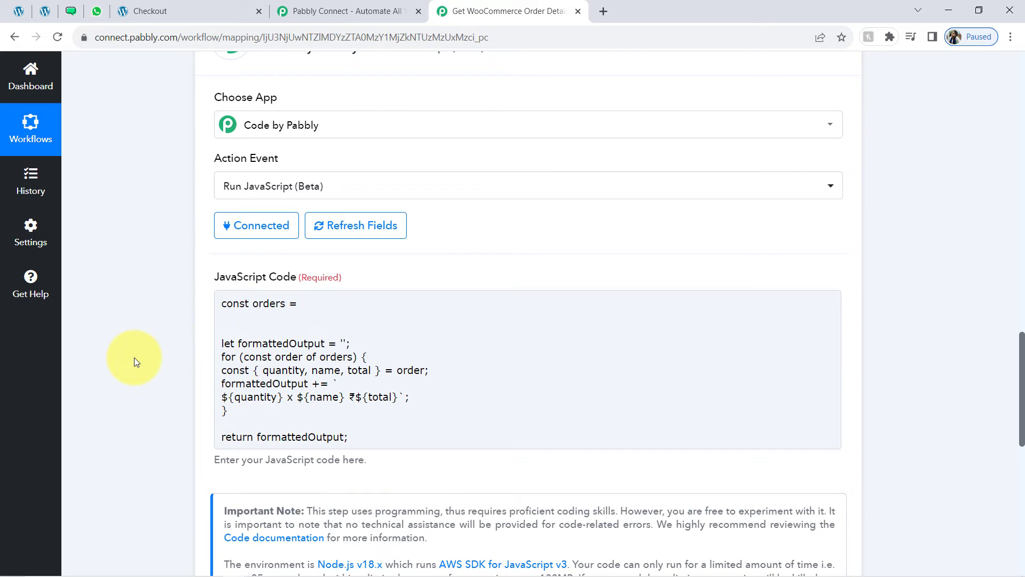
left_click(230, 324)
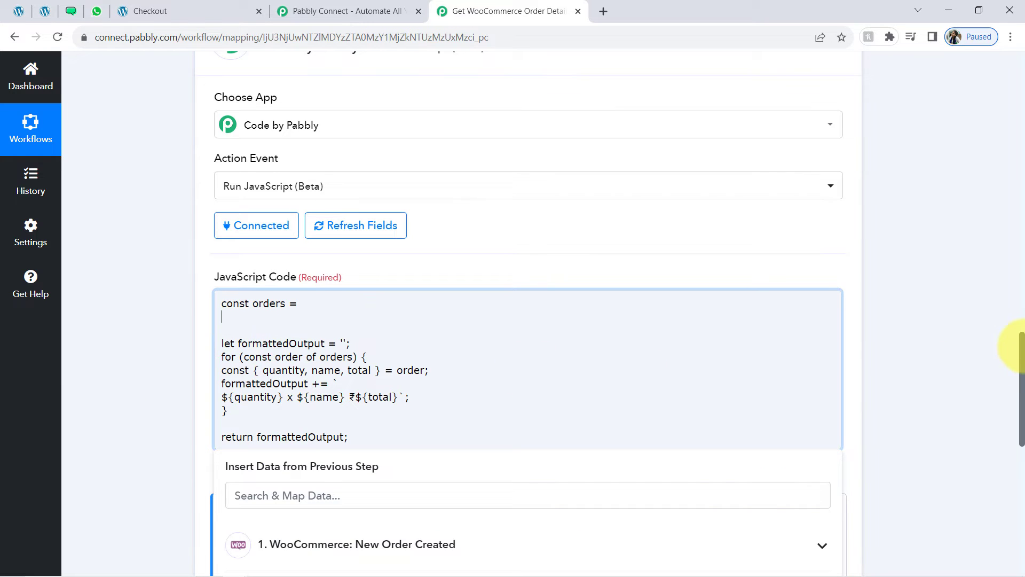
Map the WooCommerce Line Items data, found by searching 'line', as the orders value
scroll(1018, 378, "down", 5)
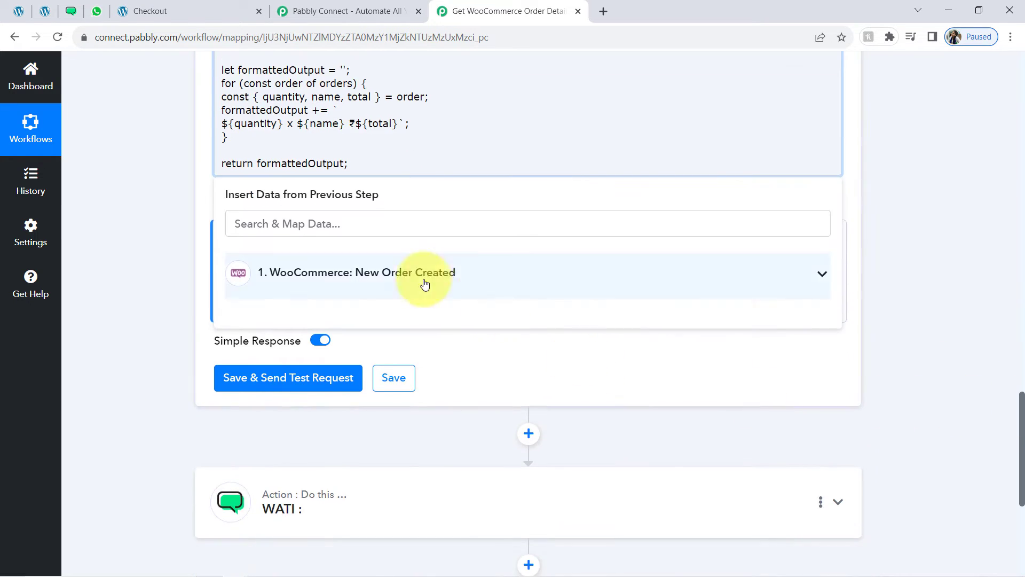
left_click(440, 287)
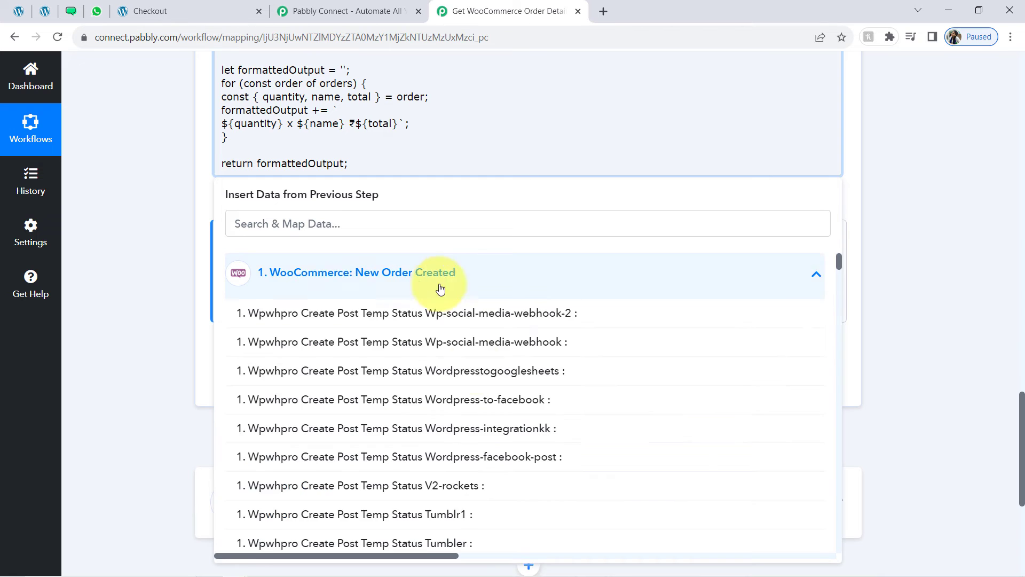
left_click(251, 231)
type("line")
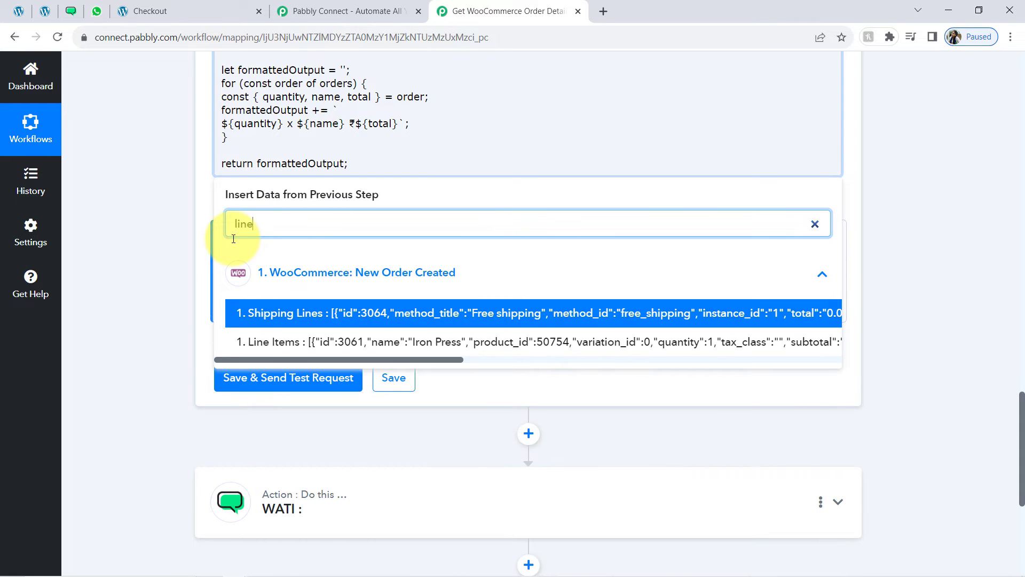
left_click(329, 346)
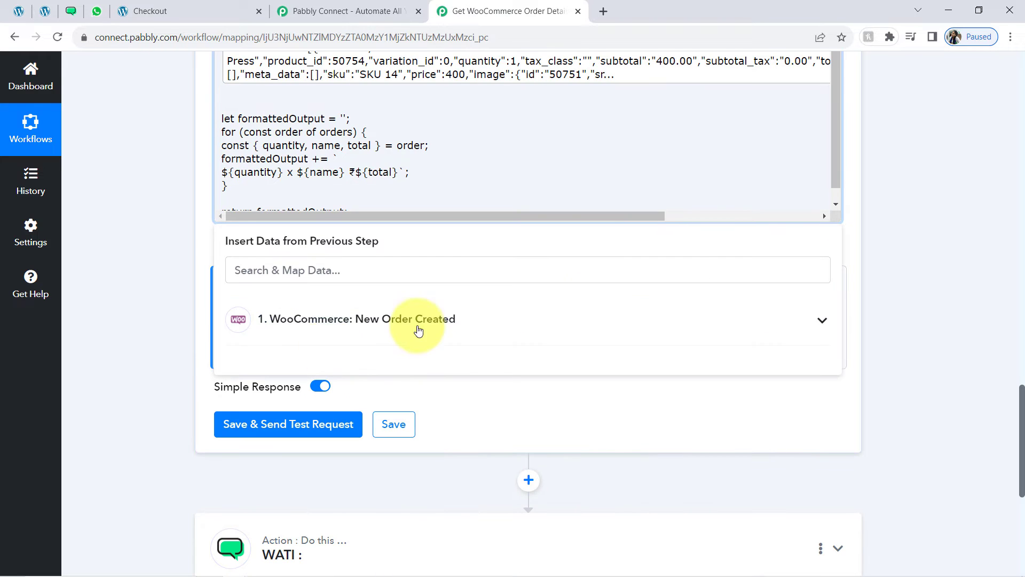
left_click_drag(1023, 404, 1007, 362)
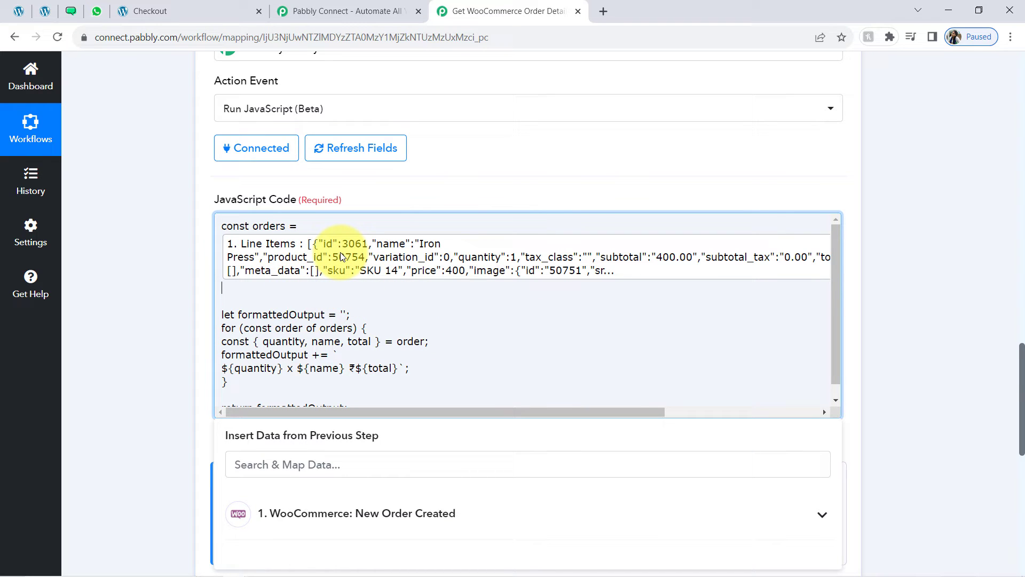
left_click(182, 271)
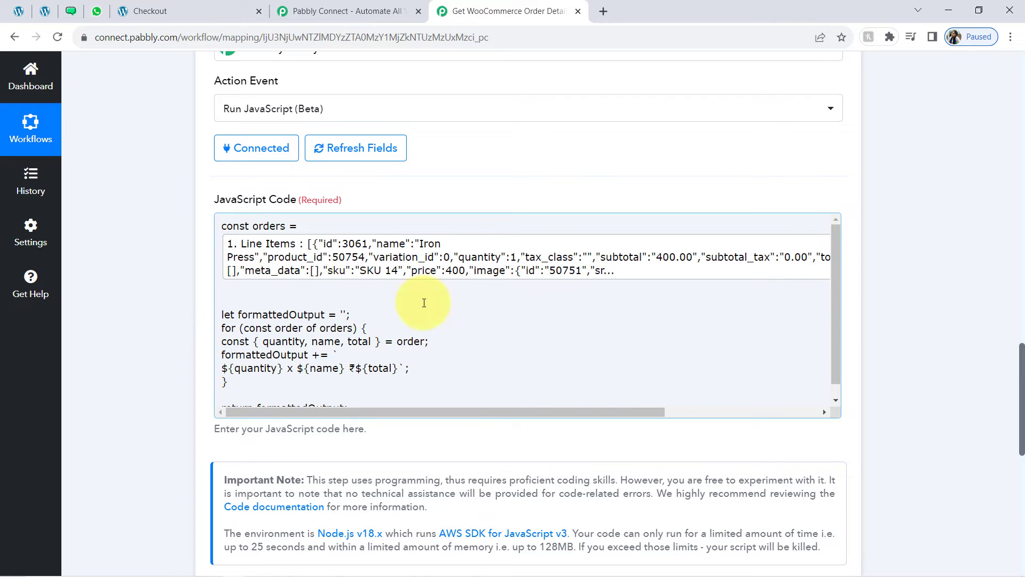
left_click_drag(1022, 365, 1005, 444)
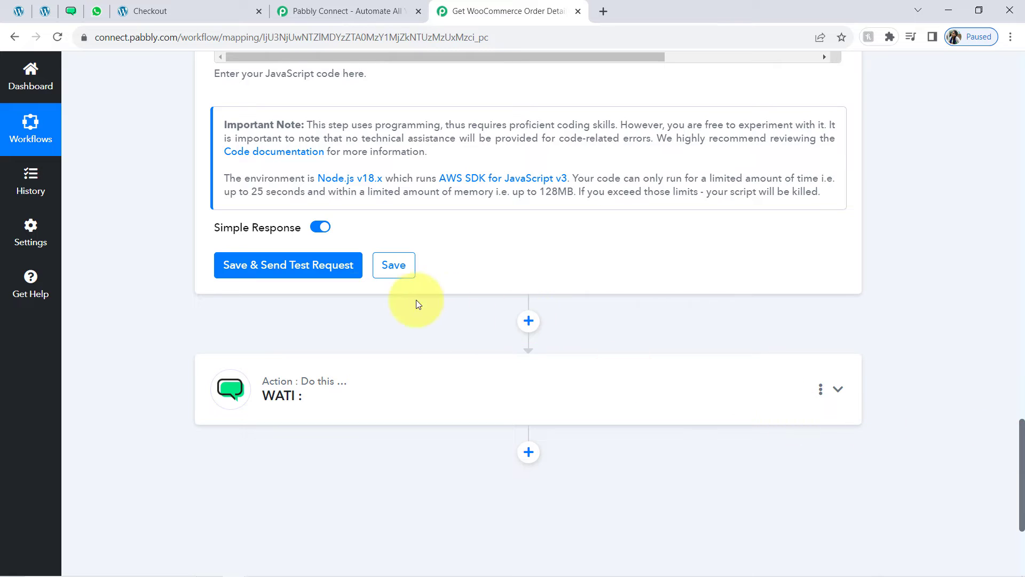
Save and test the code step, checking the Iron Press, Microphone and T-shirt output lines
left_click(243, 267)
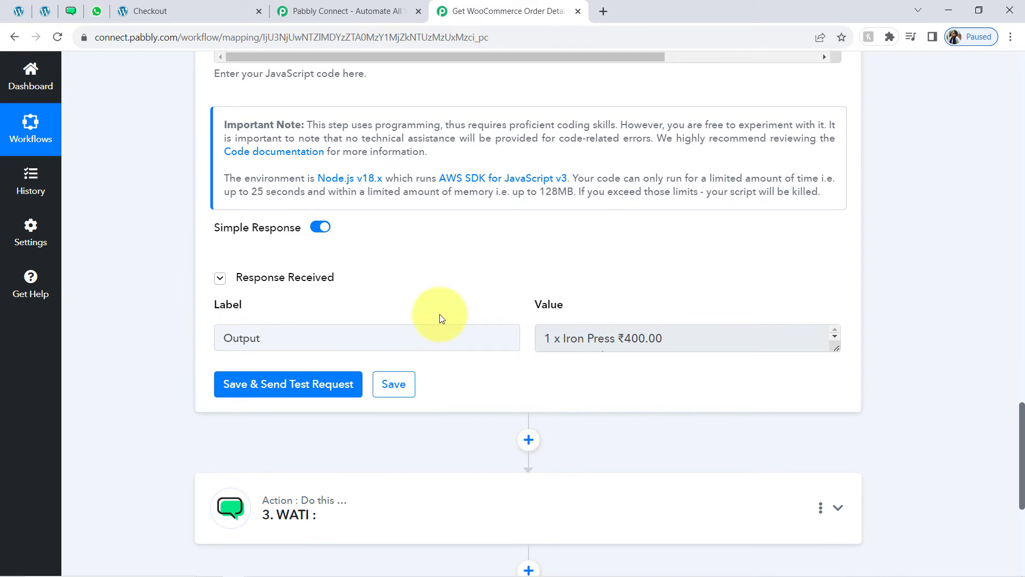
left_click(220, 340)
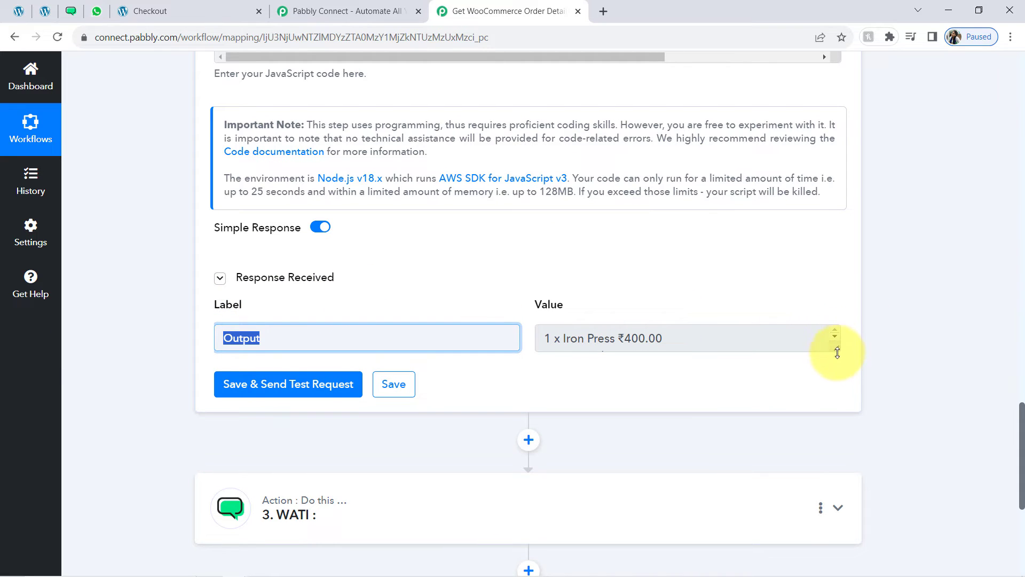
left_click_drag(838, 347, 828, 452)
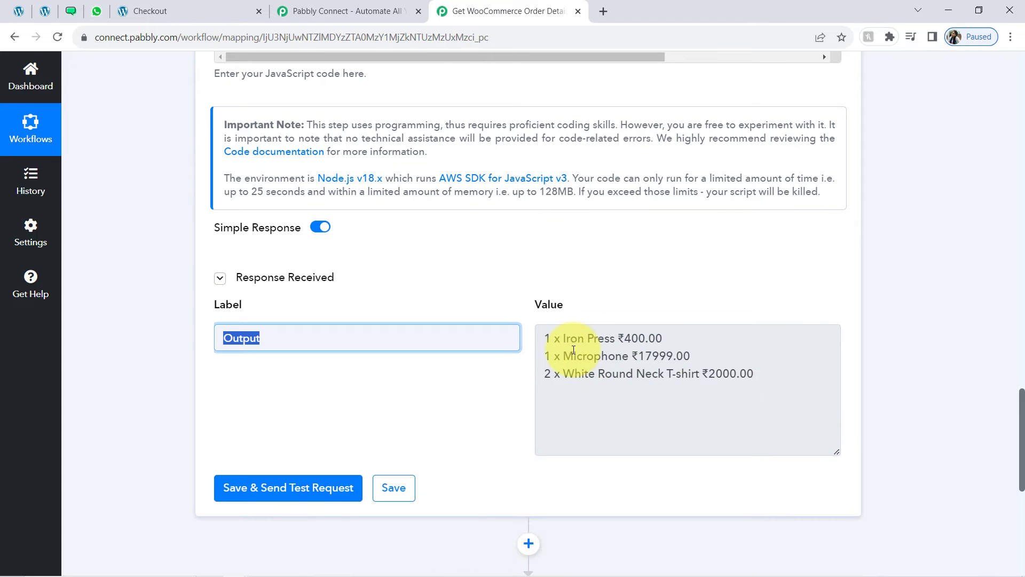
left_click_drag(555, 342, 756, 383)
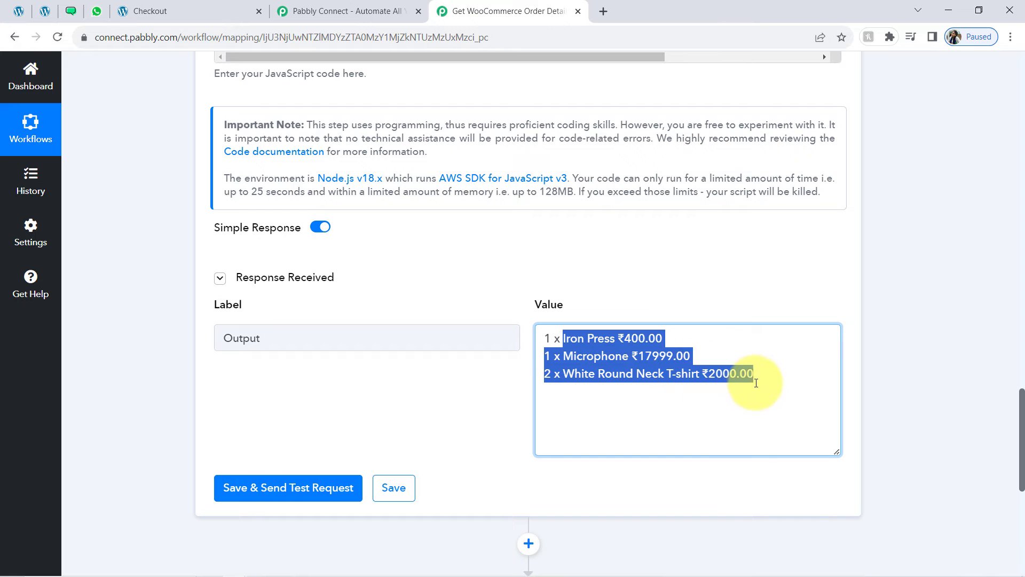
left_click(597, 349)
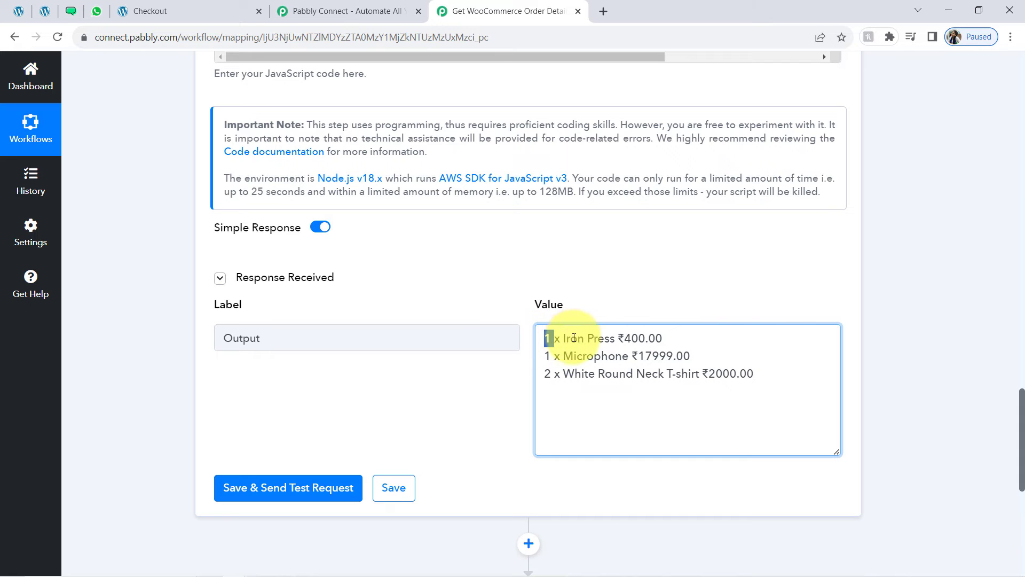
left_click_drag(574, 338, 696, 341)
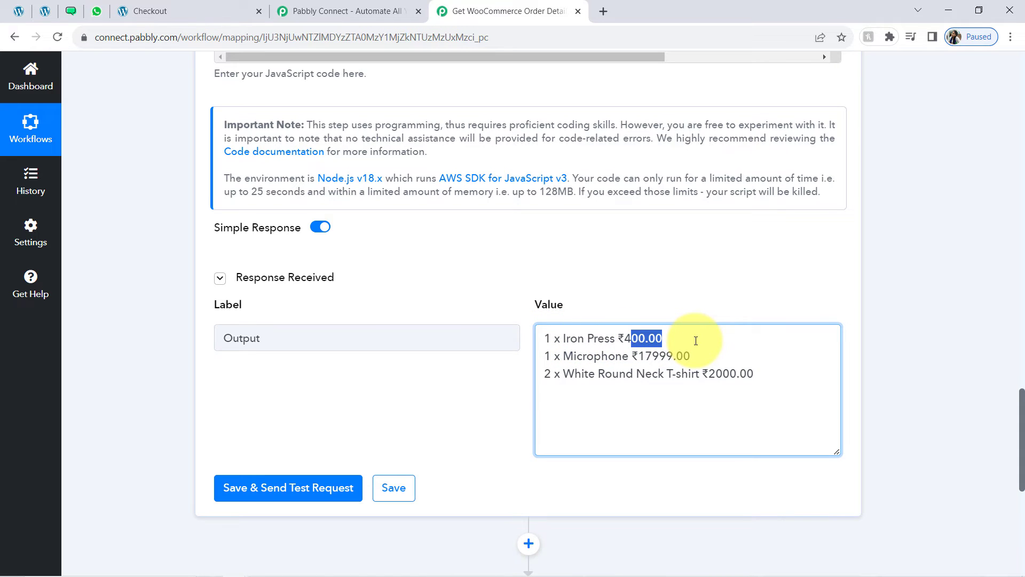
left_click_drag(544, 356, 669, 357)
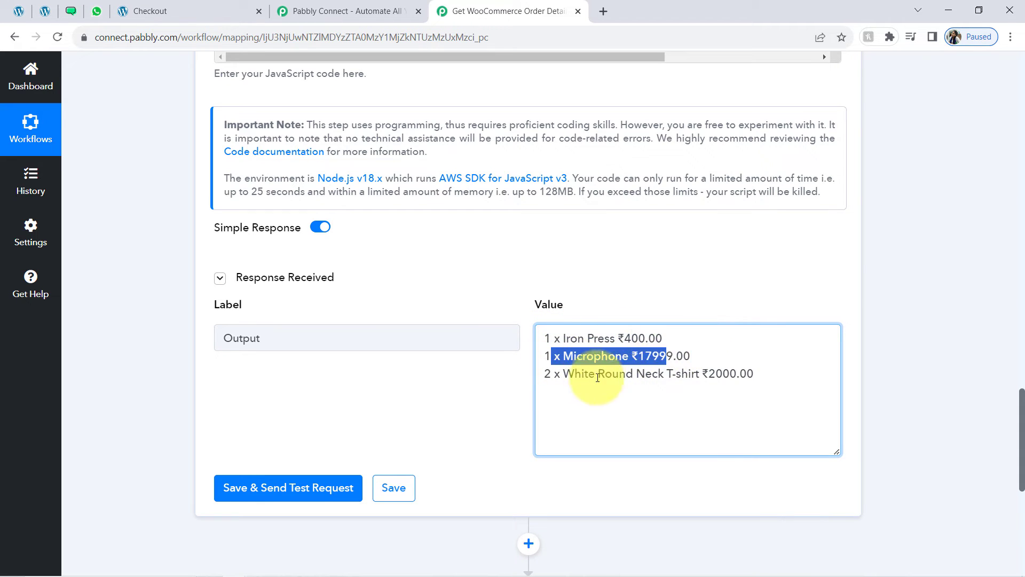
left_click_drag(584, 373, 658, 375)
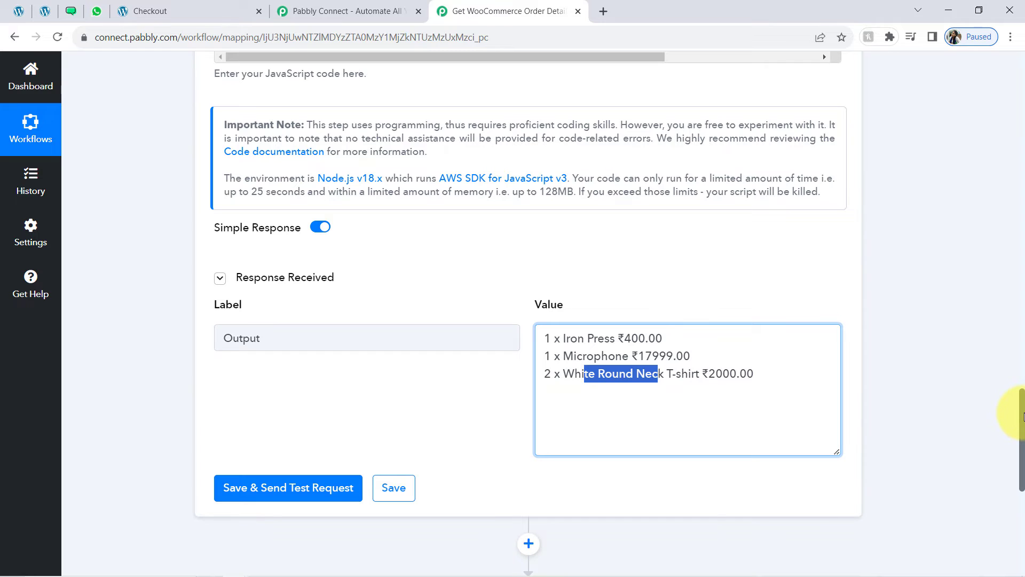
left_click_drag(1022, 416, 1023, 492)
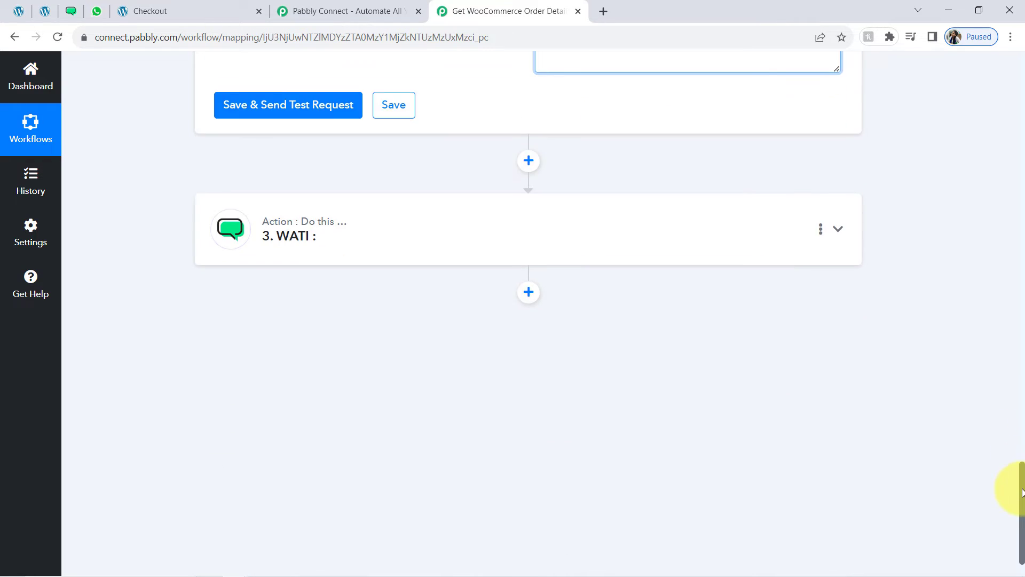
Set the WATI step's action event to Send Template Message and begin adding a new connection
left_click(381, 251)
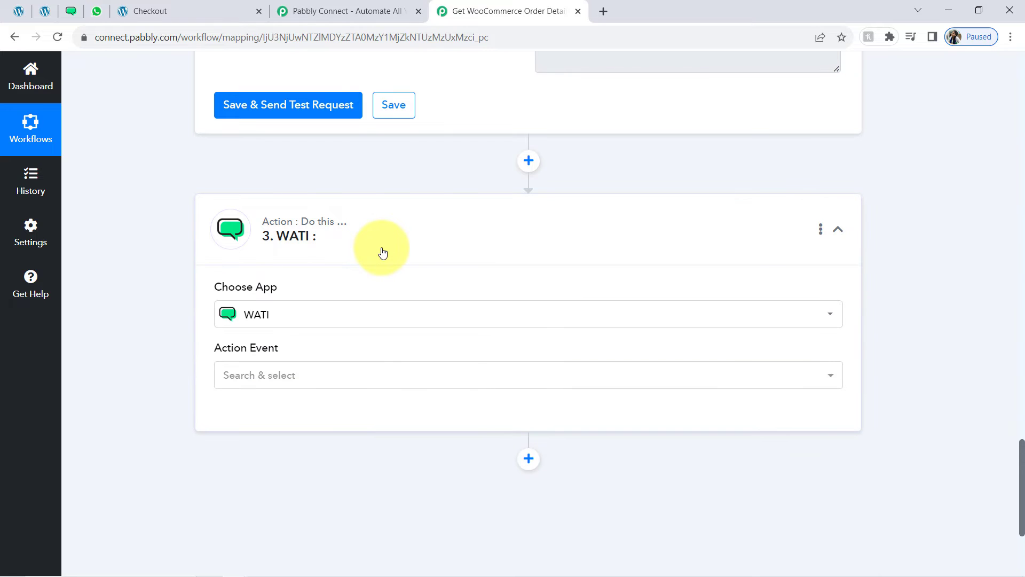
left_click(227, 383)
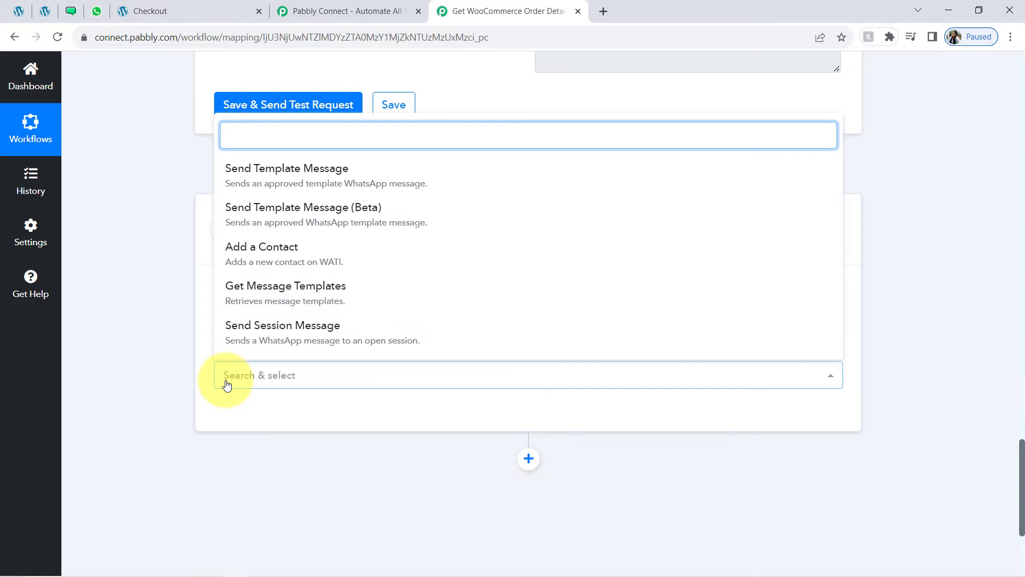
left_click(270, 174)
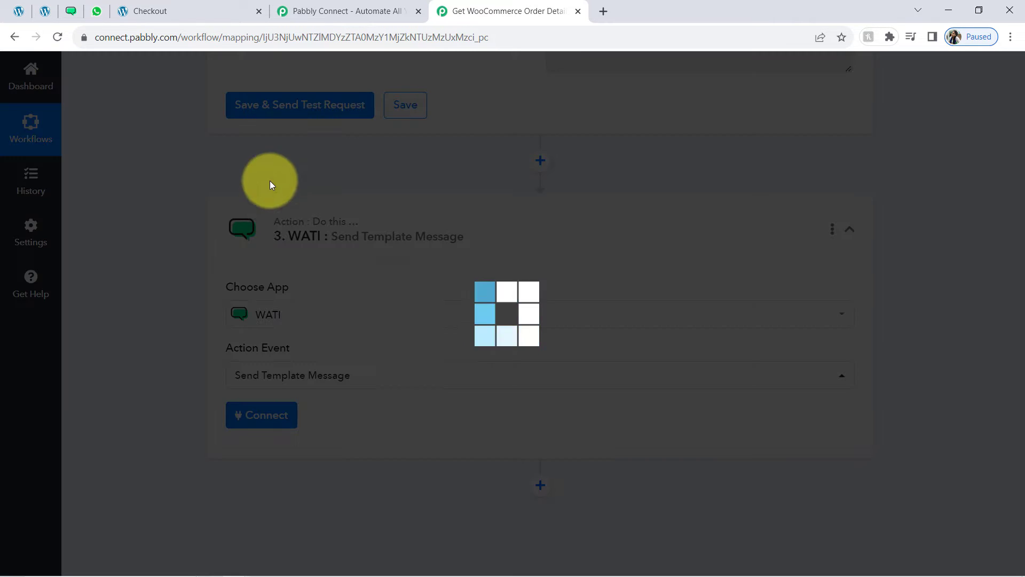
left_click(261, 416)
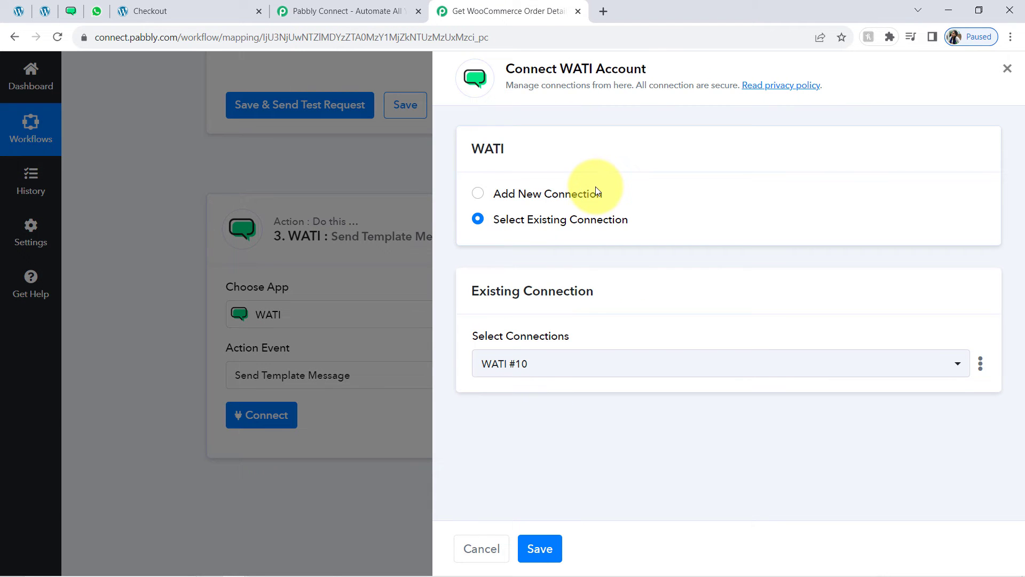
left_click_drag(494, 193, 596, 188)
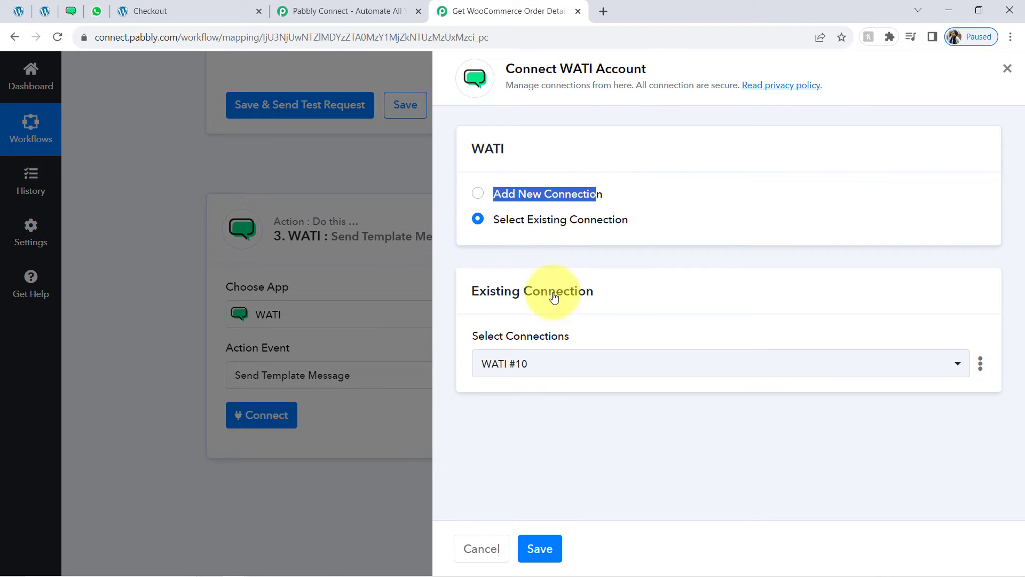
Choose Add New Connection, zoom WATI to 110%, and open its API Docs page
left_click(507, 195)
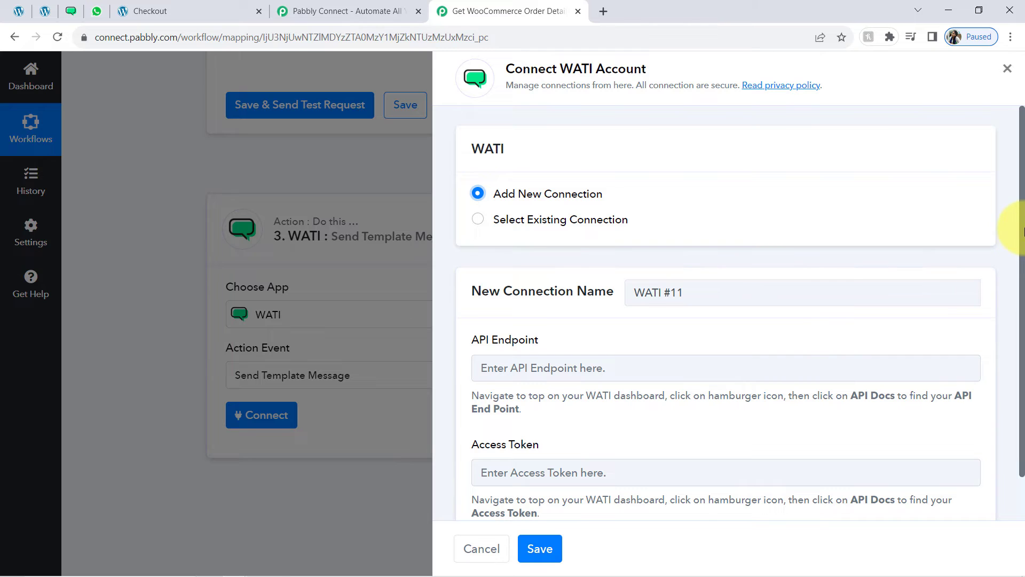
scroll(1010, 256, "down", 2)
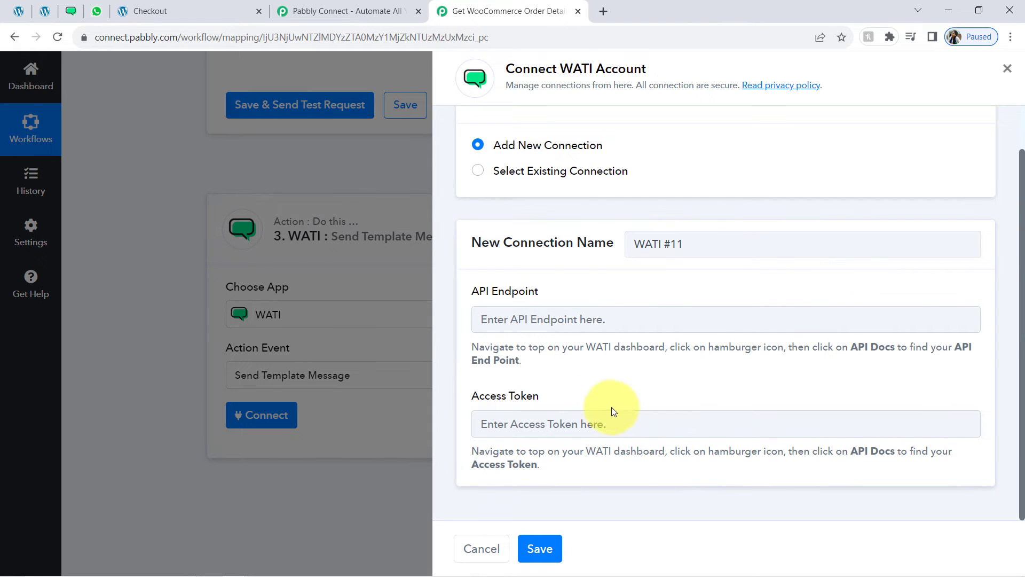
left_click(78, 11)
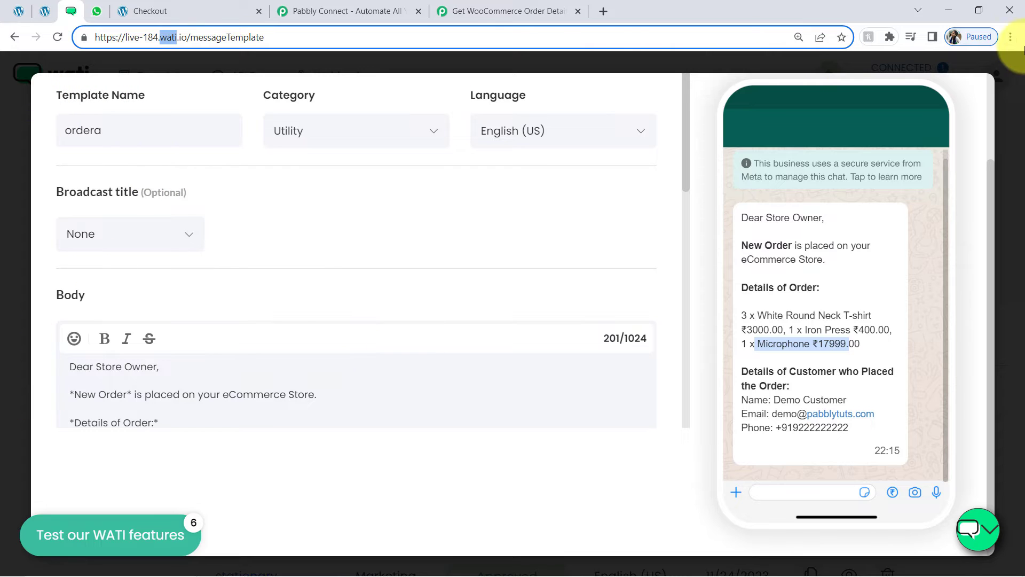
left_click(1011, 37)
left_click(920, 181)
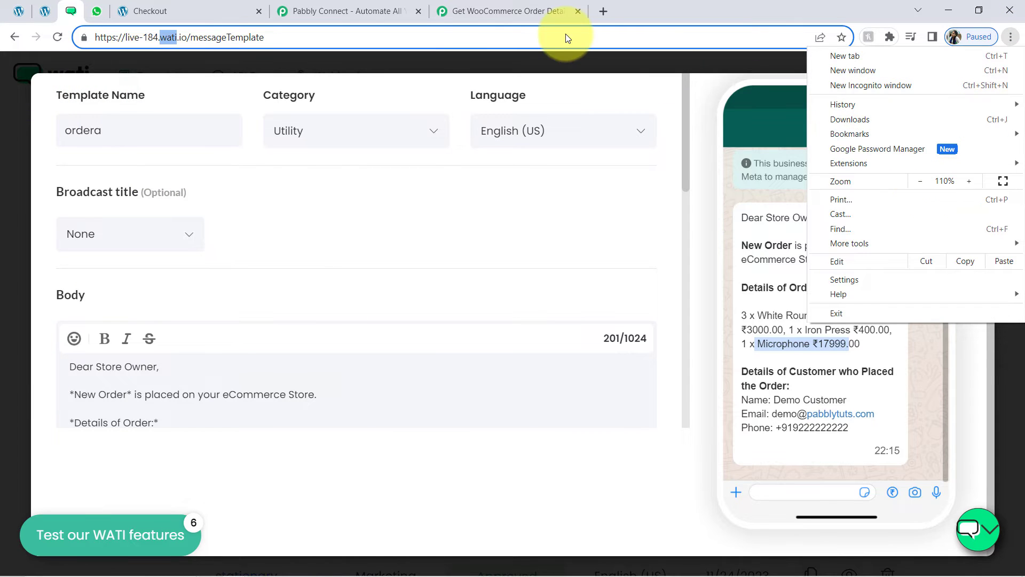
left_click(957, 431)
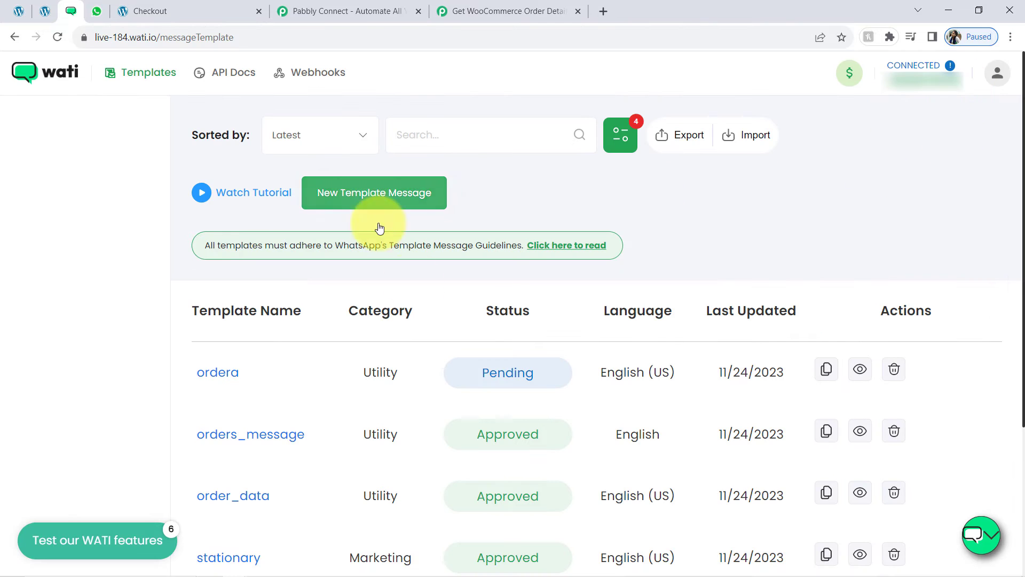
left_click(228, 74)
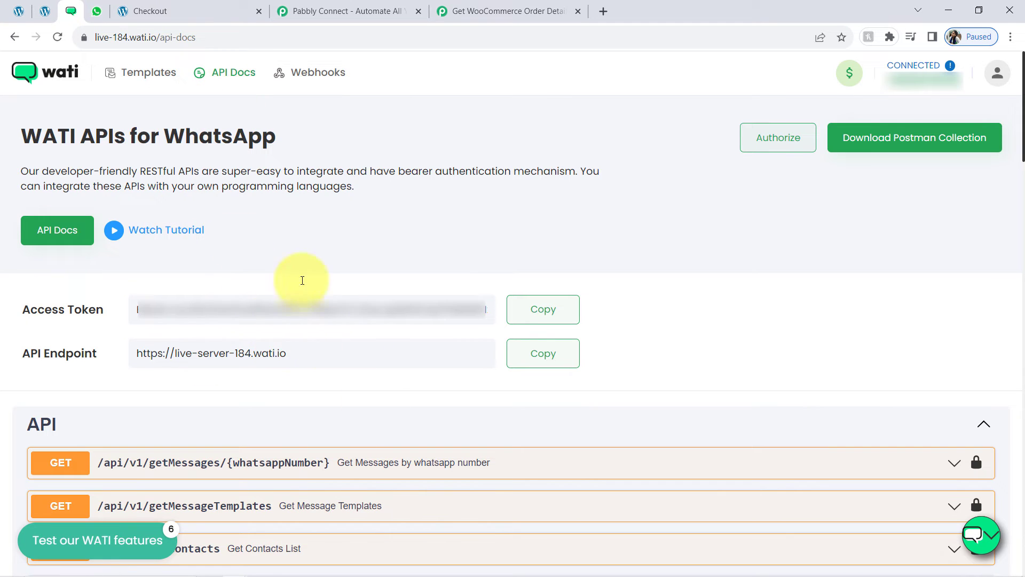
Put the WATI access token into the Access Token field, clearing it from API Endpoint
left_click(545, 323)
left_click(463, 5)
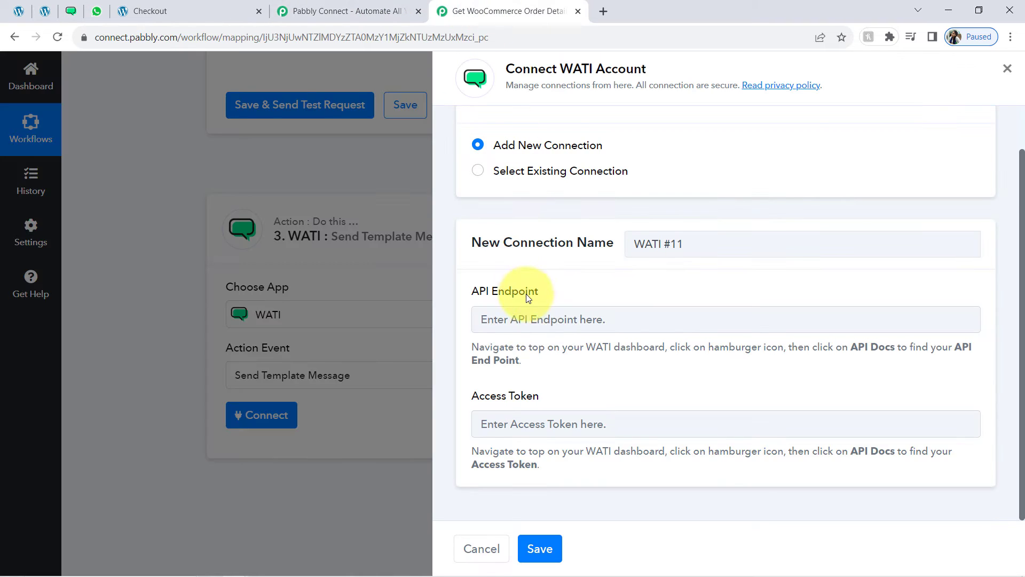
left_click(523, 320)
key("ctrl+v")
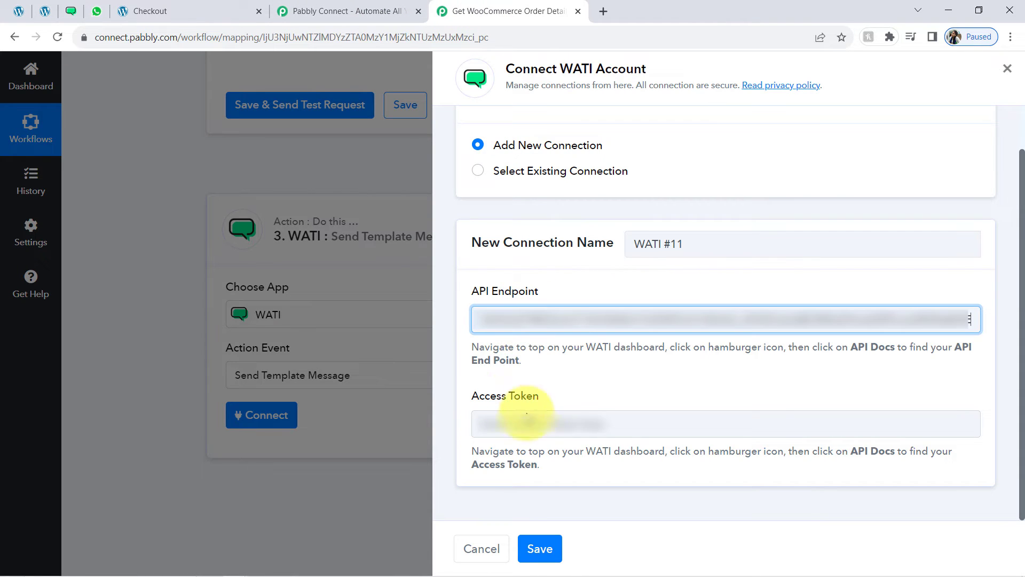
left_click(70, 11)
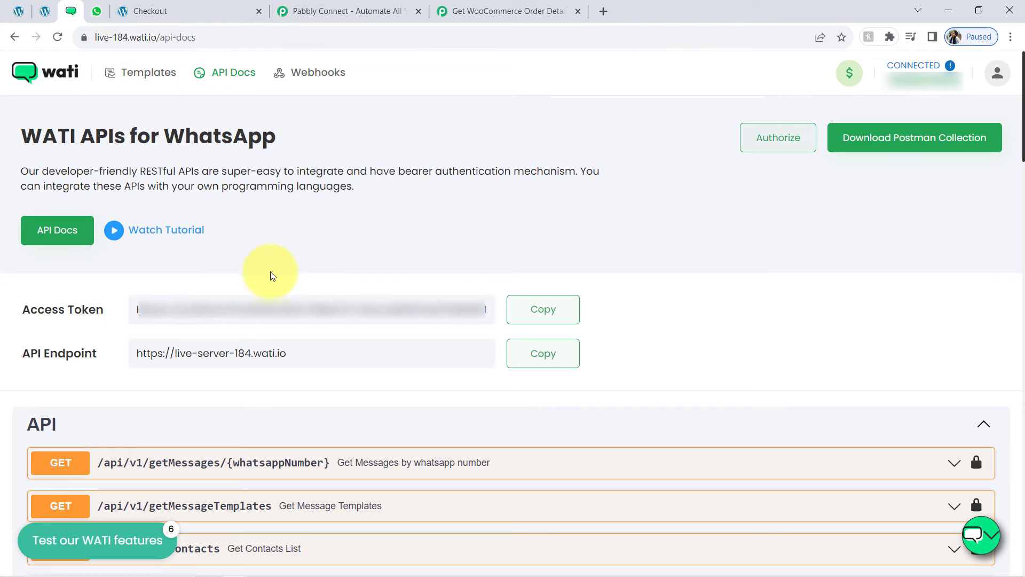
left_click(529, 315)
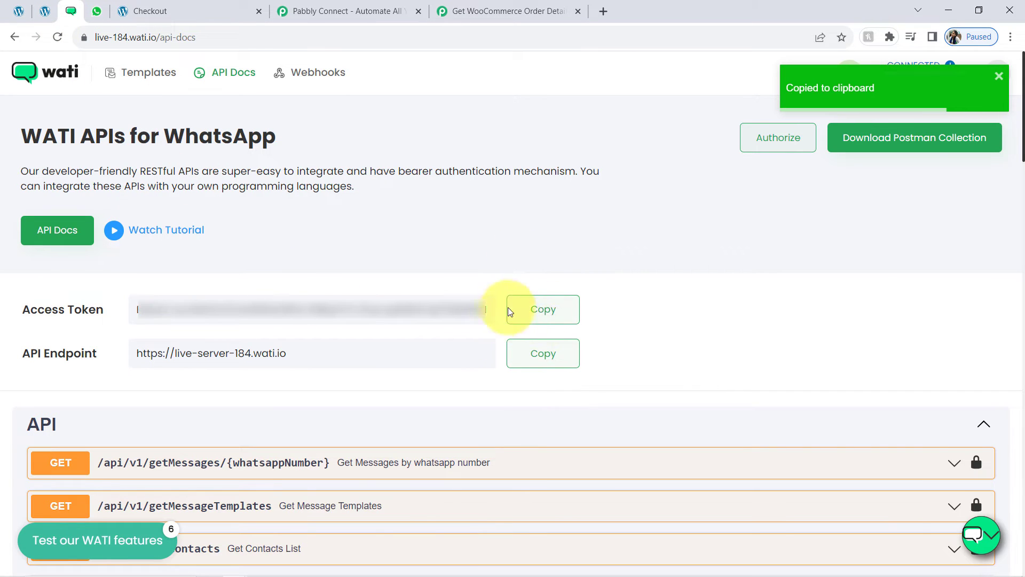
left_click(480, 5)
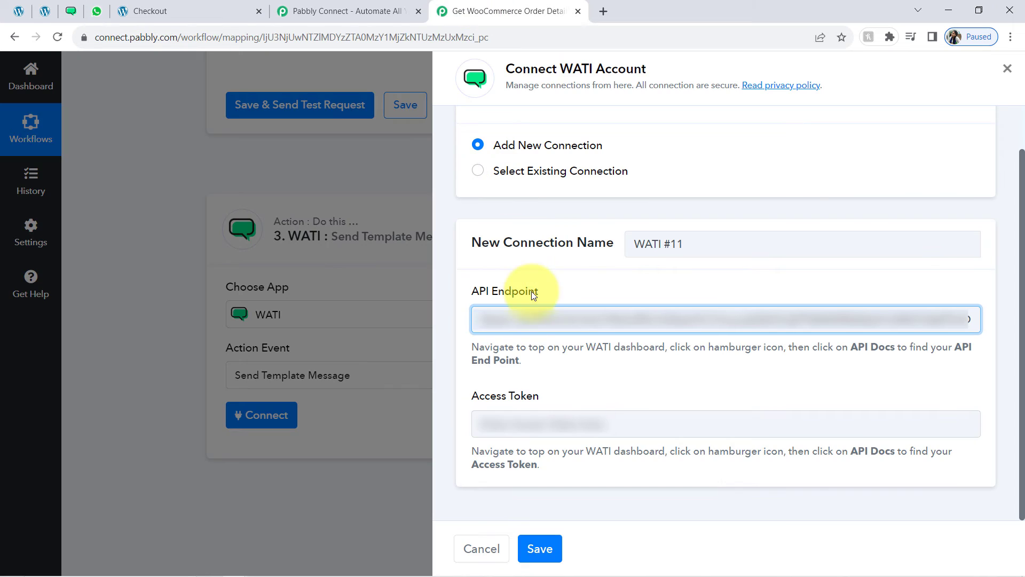
triple_click(530, 316)
key("BackSpace")
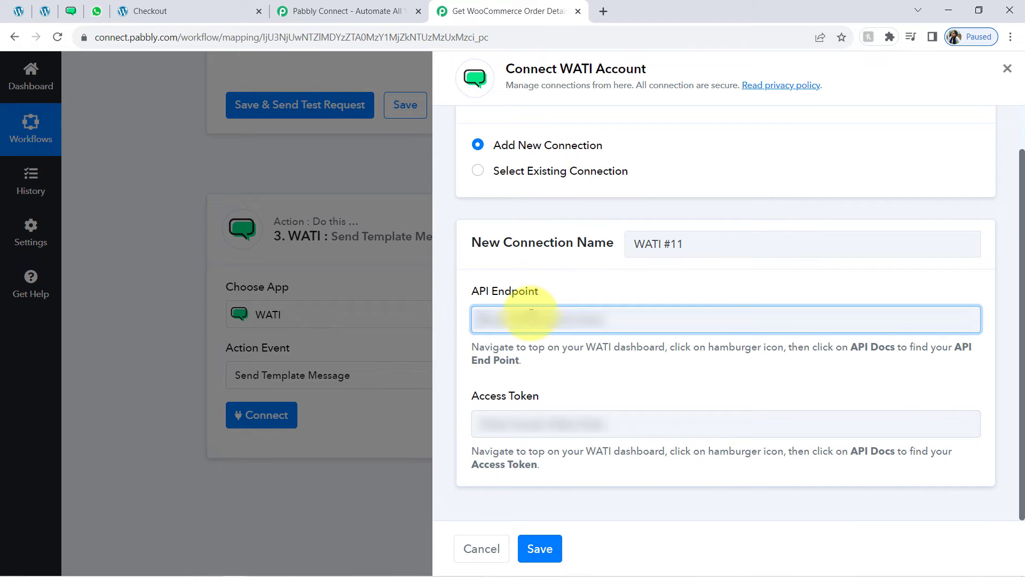
left_click(483, 434)
key("ctrl+v")
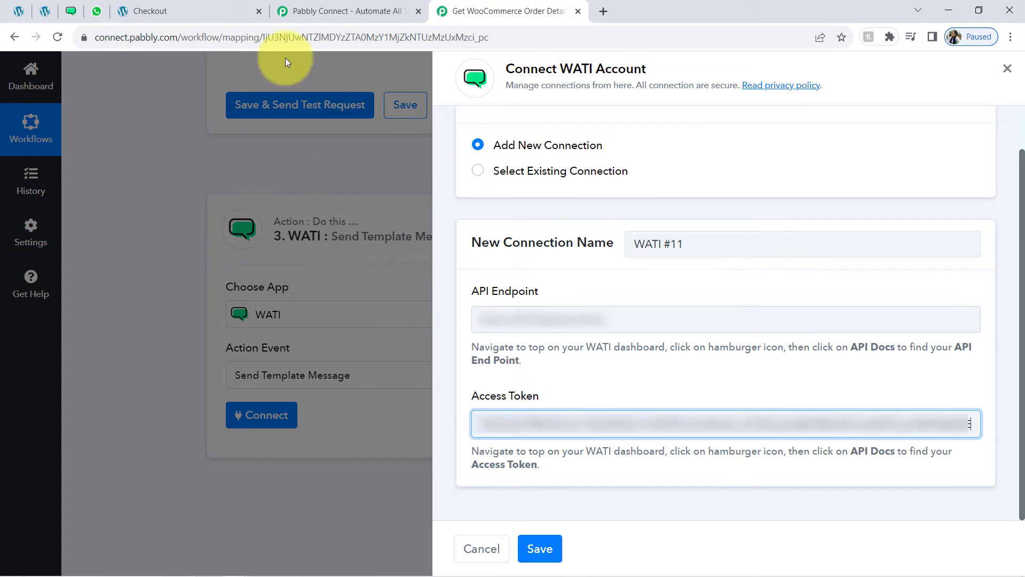
Paste the WATI API endpoint into the API Endpoint field and save the connection
left_click(75, 11)
left_click(570, 355)
left_click(480, 11)
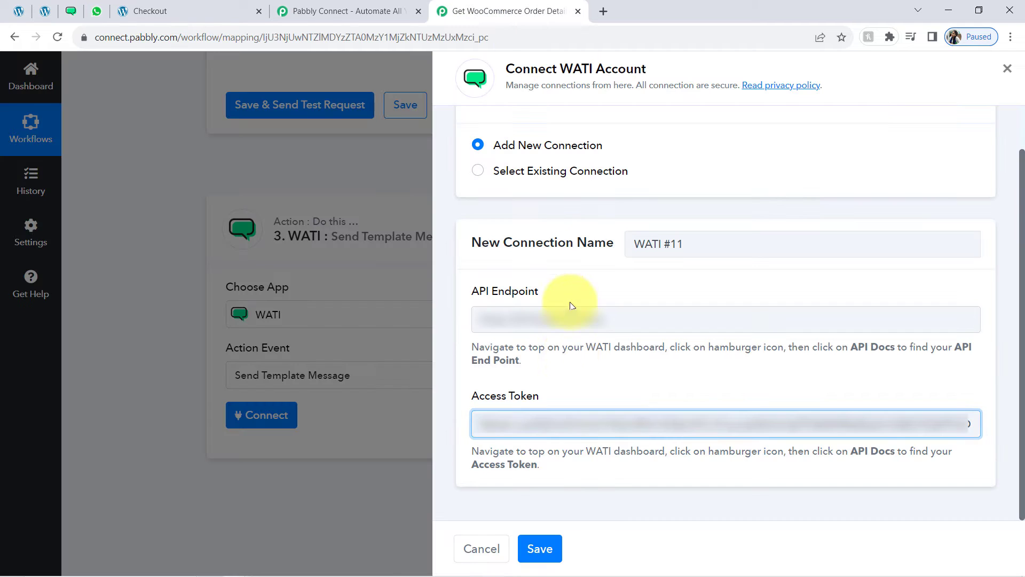
left_click(523, 321)
key("ctrl+v")
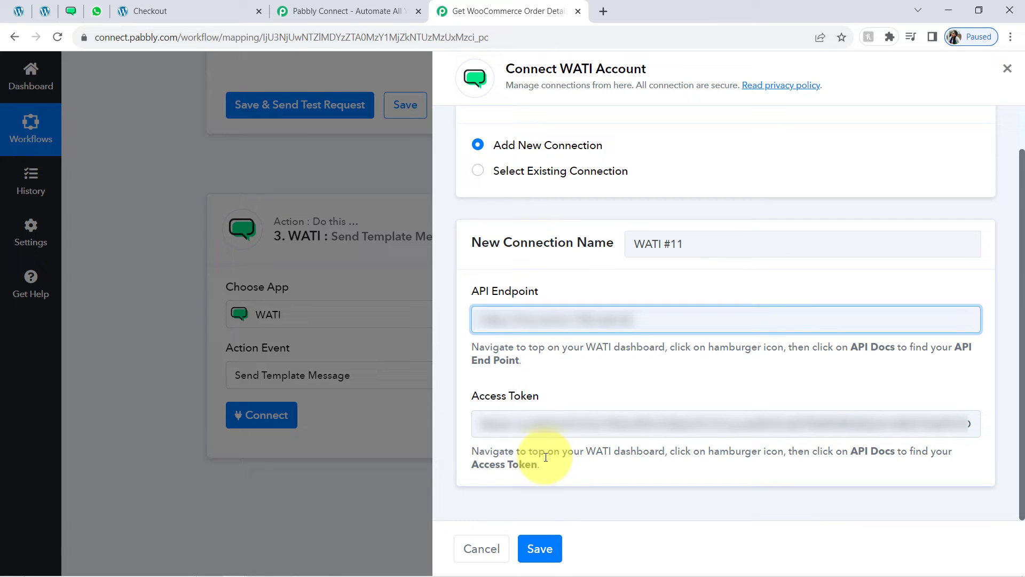
left_click(538, 549)
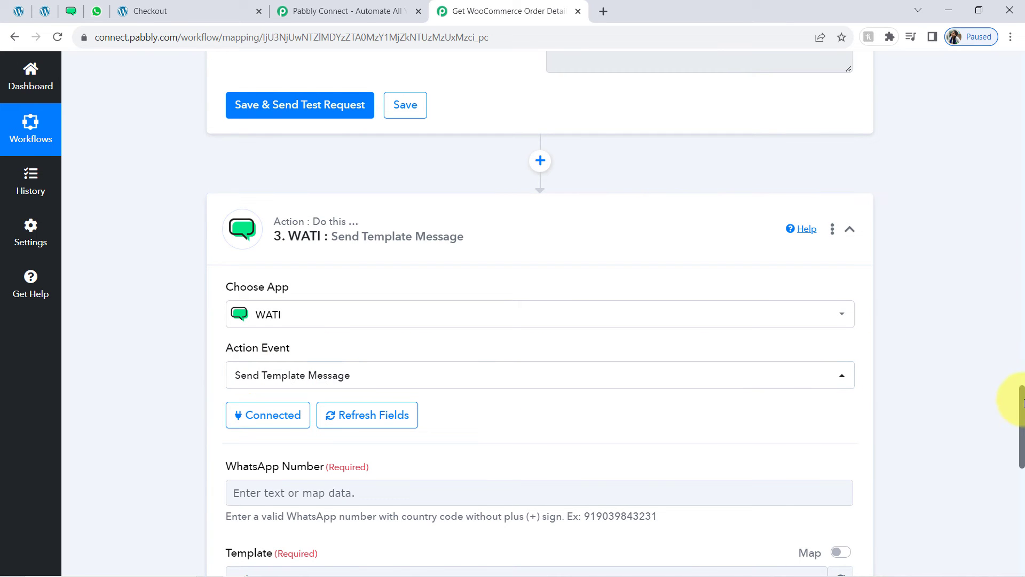
Enter the recipient's WhatsApp number with country code, then open the Template dropdown
left_click_drag(1024, 405, 1022, 441)
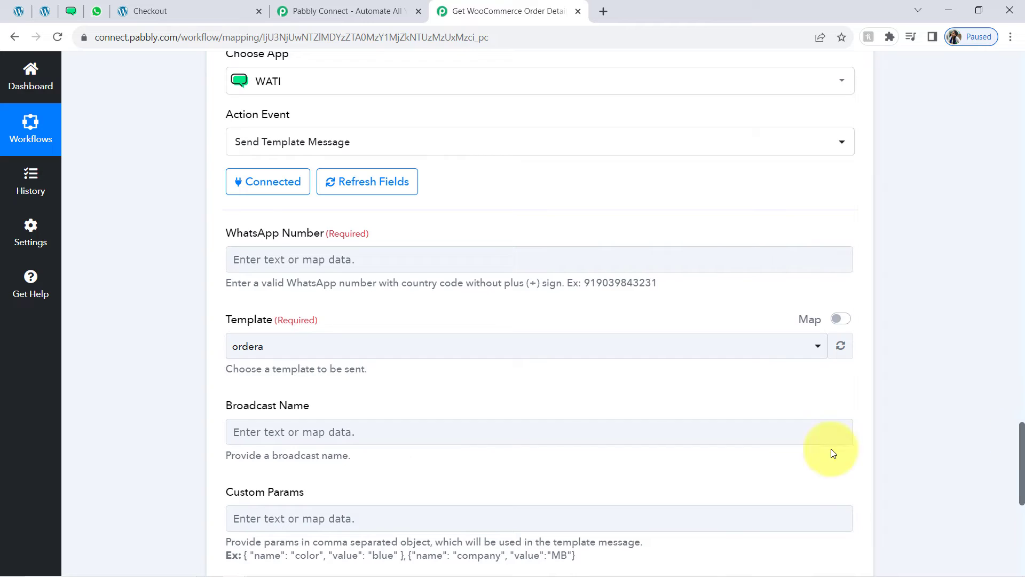
left_click(238, 262)
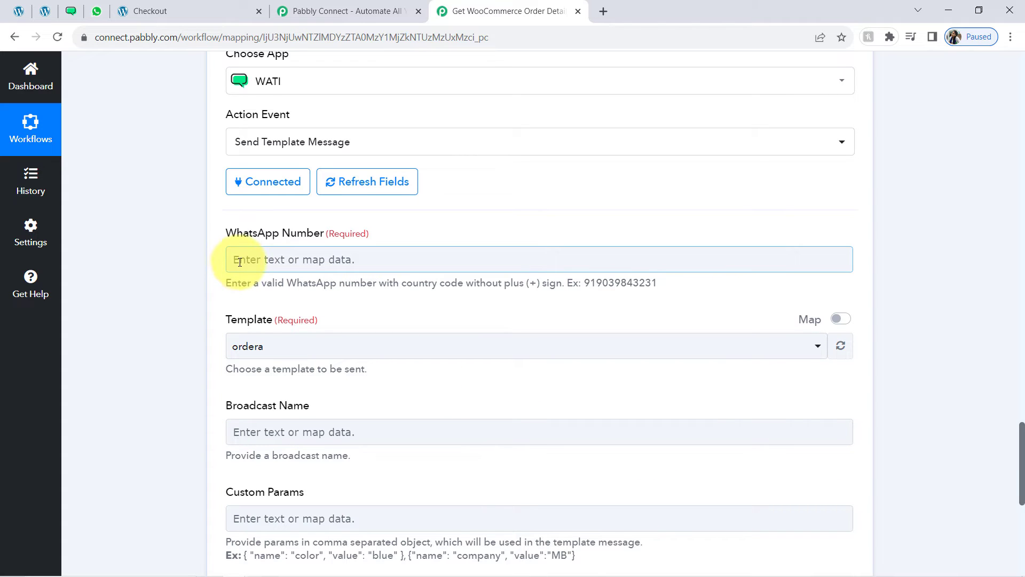
left_click(378, 289)
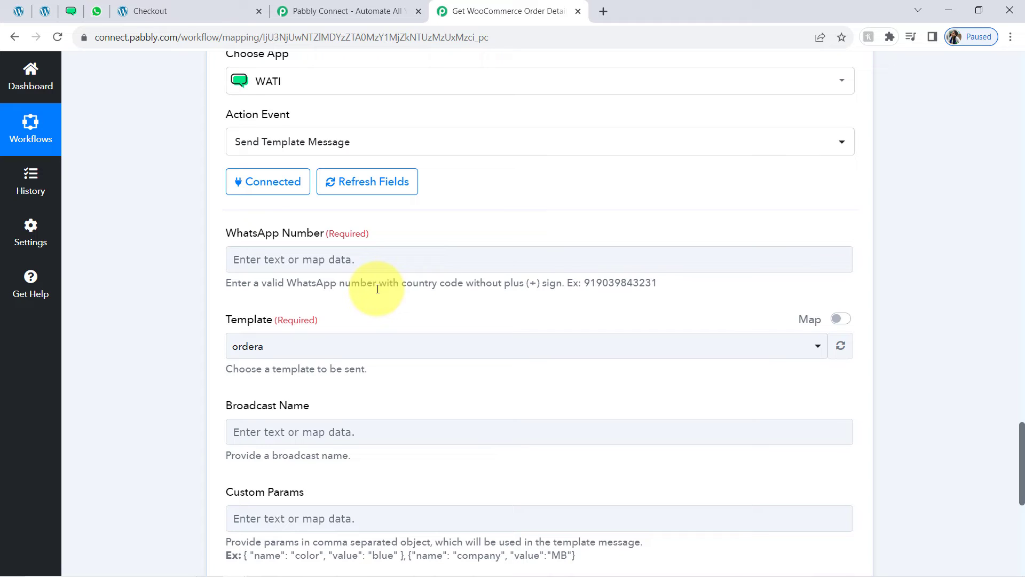
left_click_drag(424, 284, 466, 285)
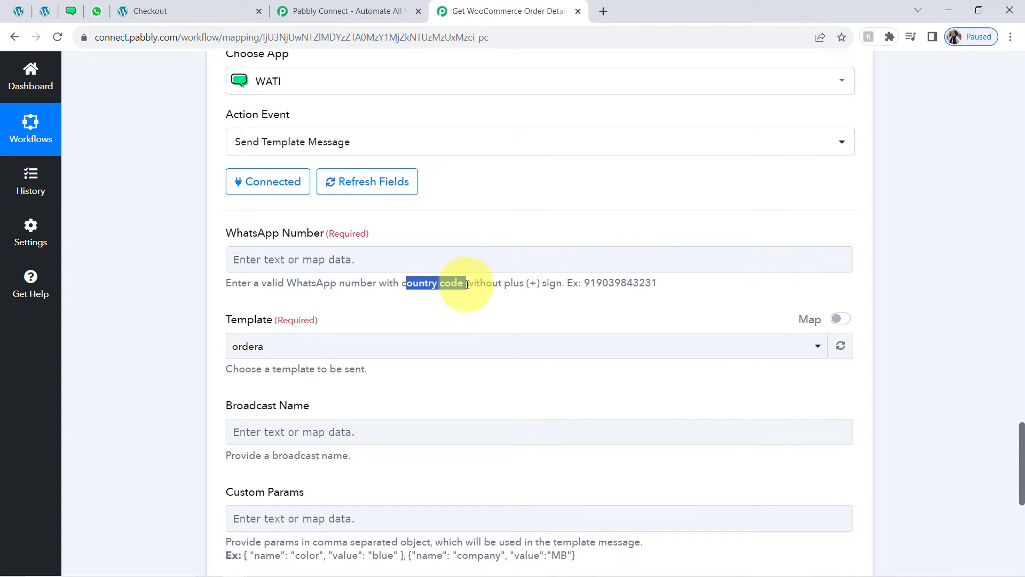
left_click(370, 239)
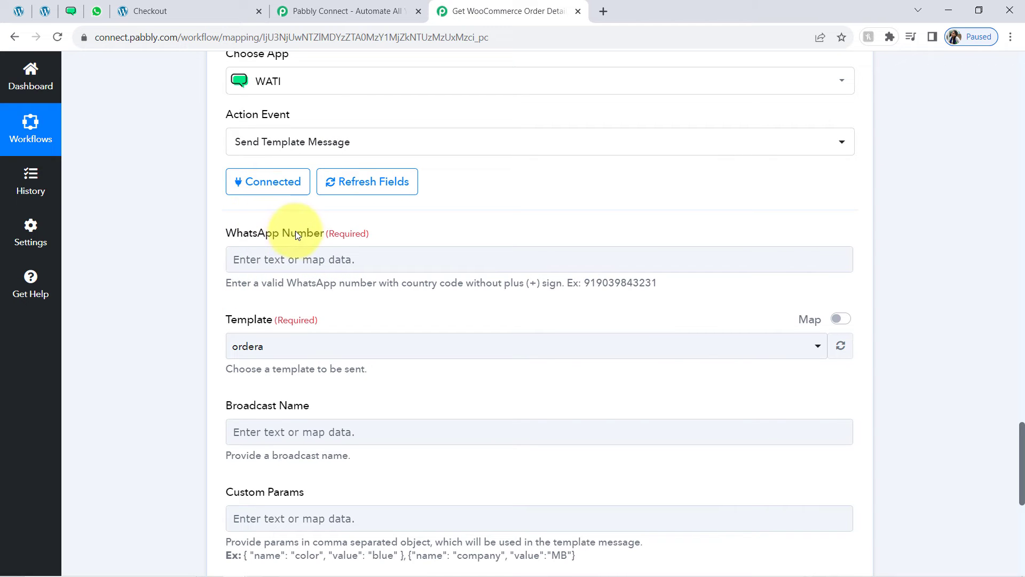
left_click(288, 261)
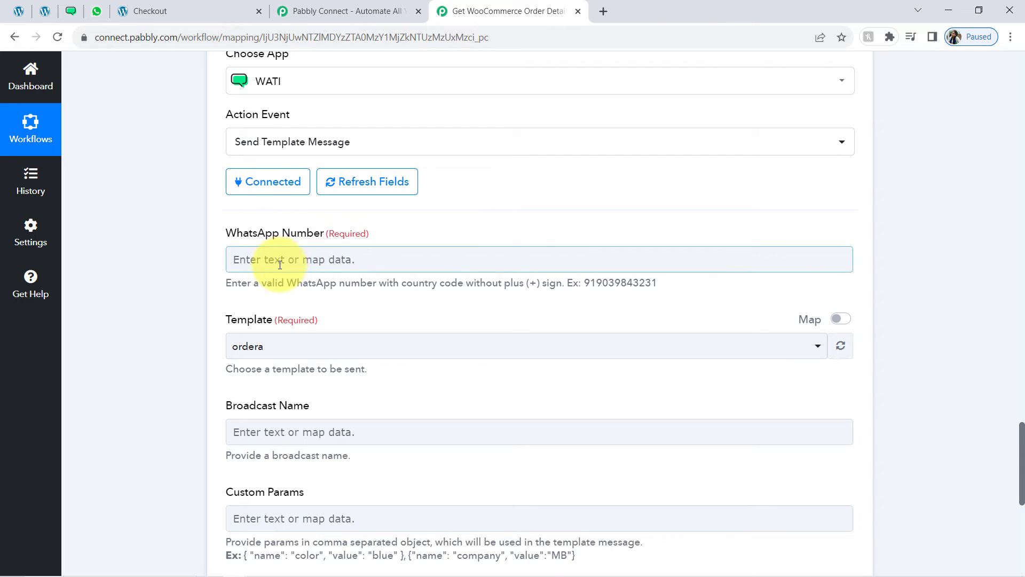
left_click(269, 261)
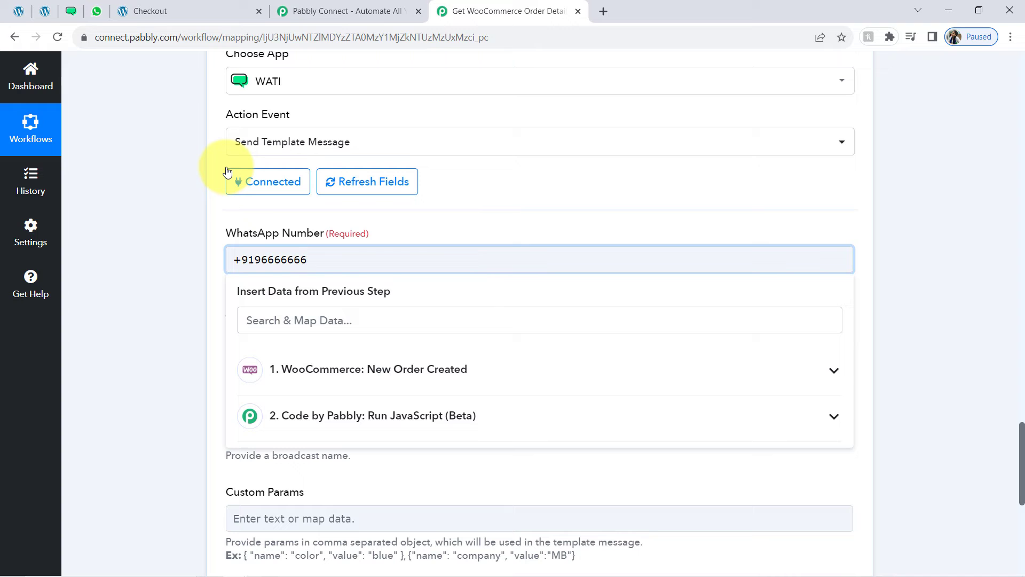
left_click(194, 228)
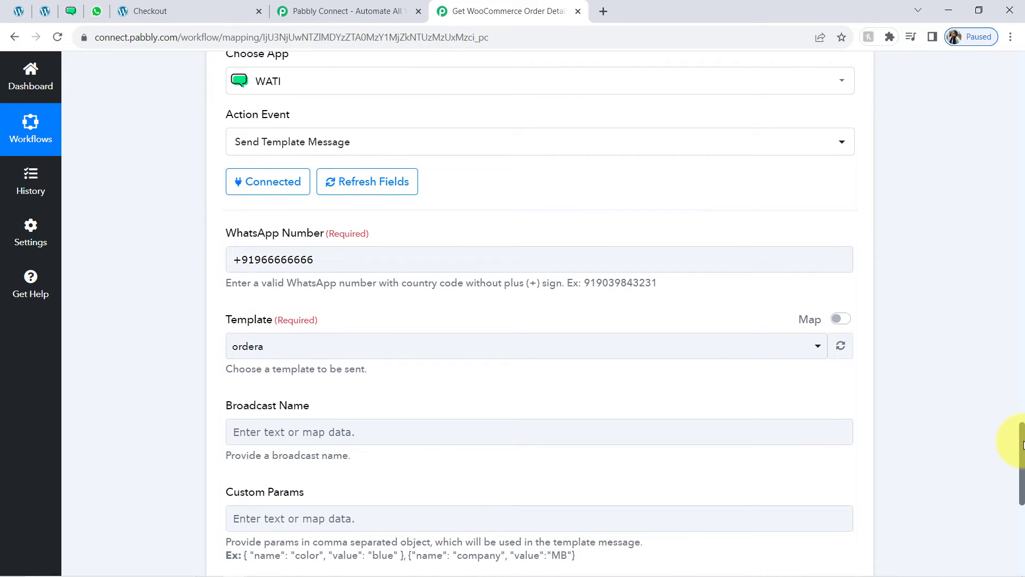
scroll(1021, 444, "down", 4)
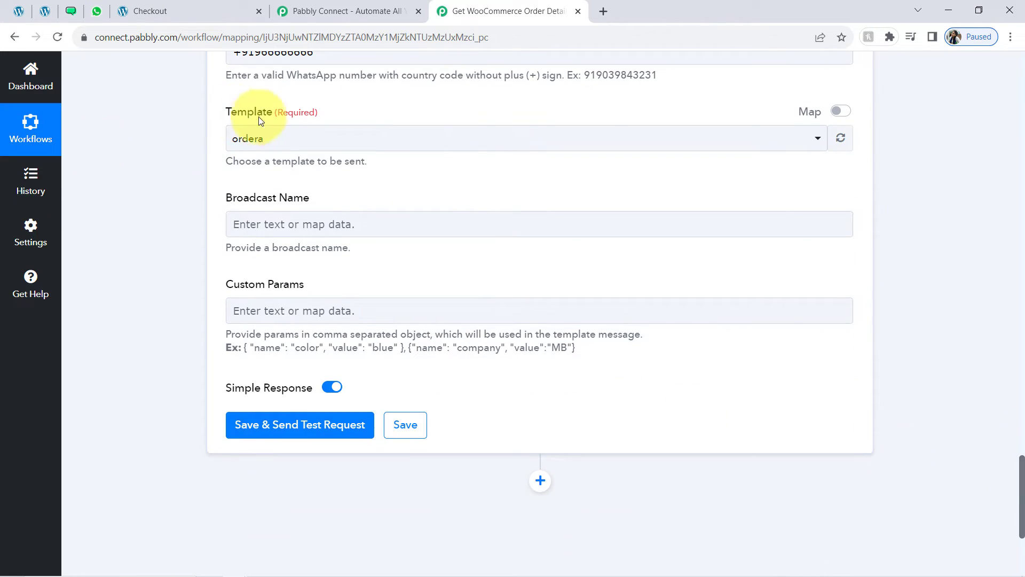
left_click(279, 137)
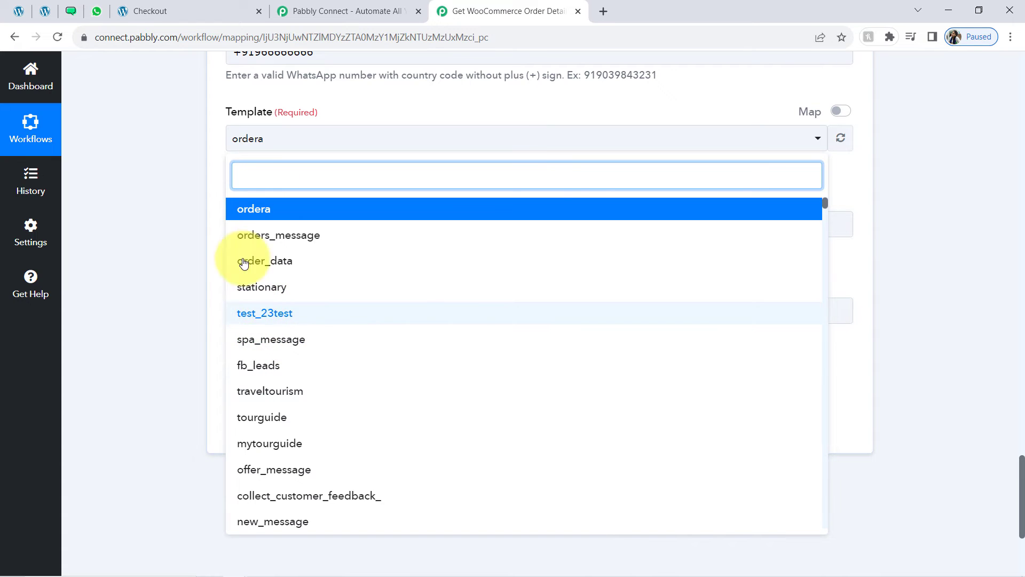
View the 'ordera' template in WATI: Utility category, English (US), body and phone preview
left_click(75, 17)
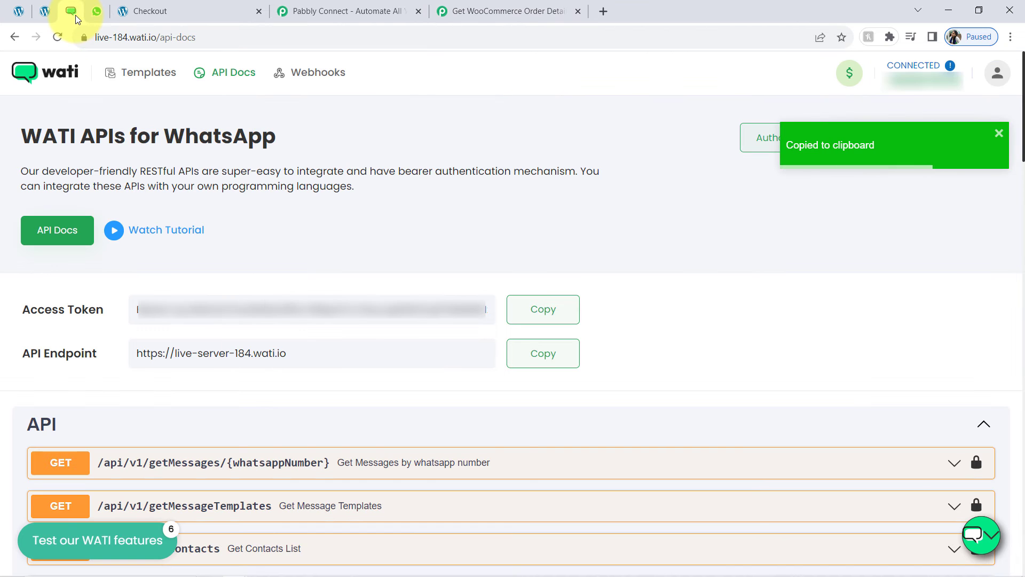
left_click(127, 73)
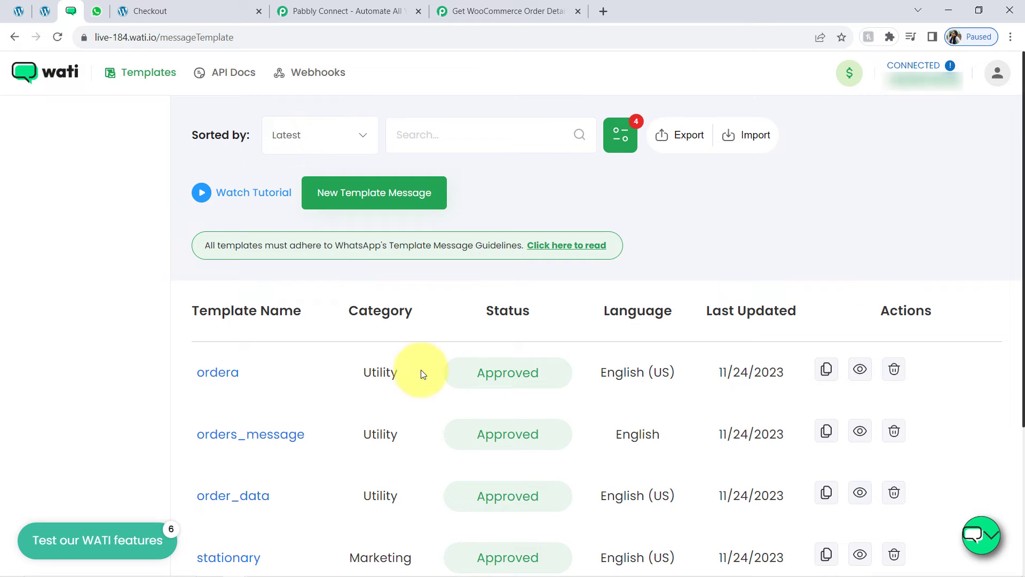
left_click(223, 380)
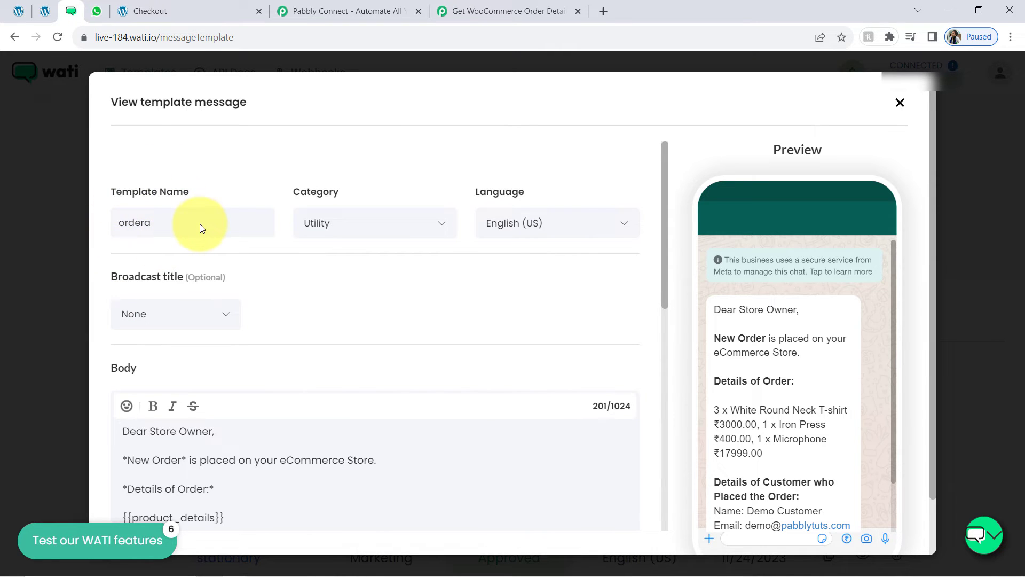
left_click(900, 104)
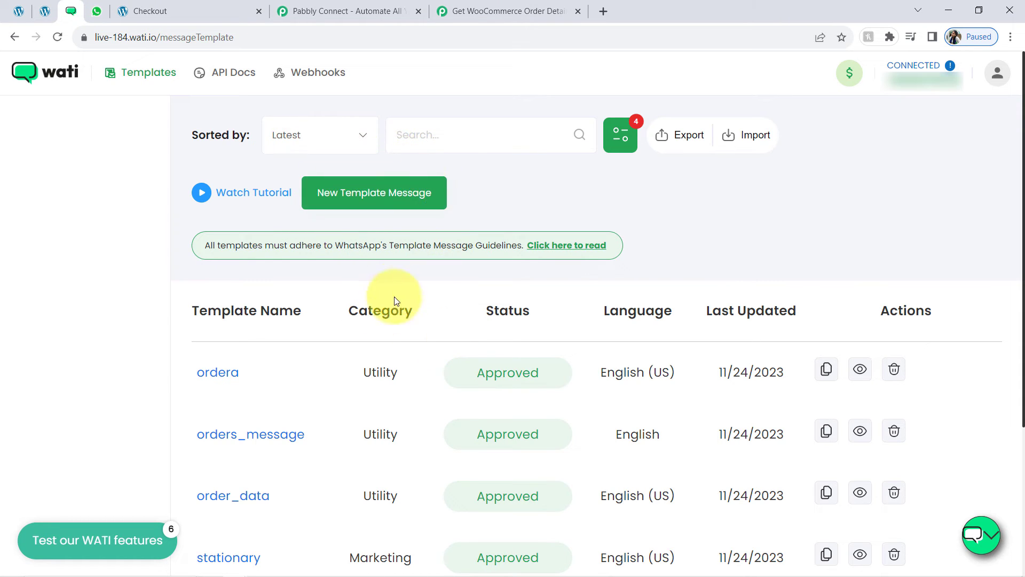
left_click(216, 373)
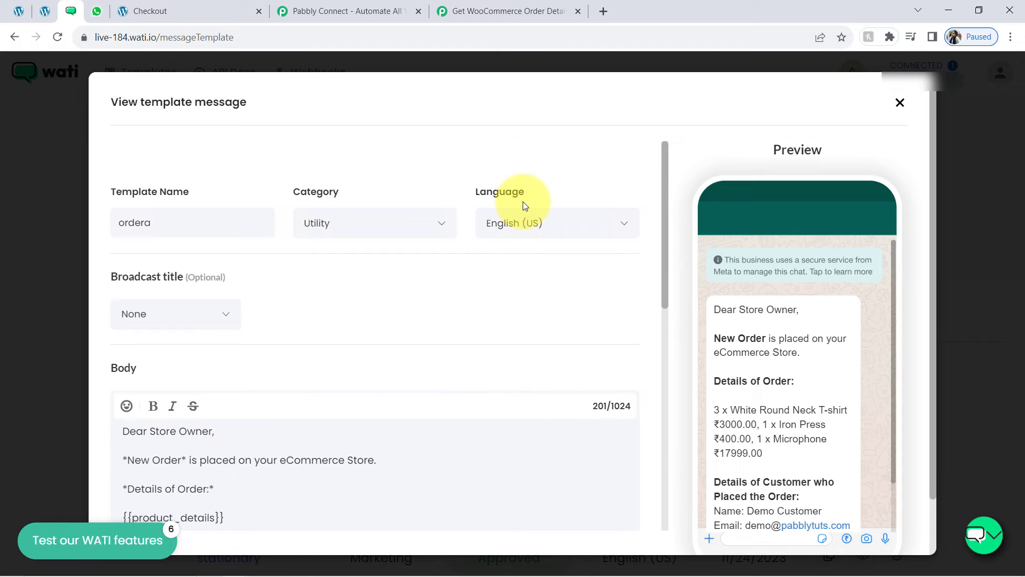
left_click_drag(665, 215, 647, 300)
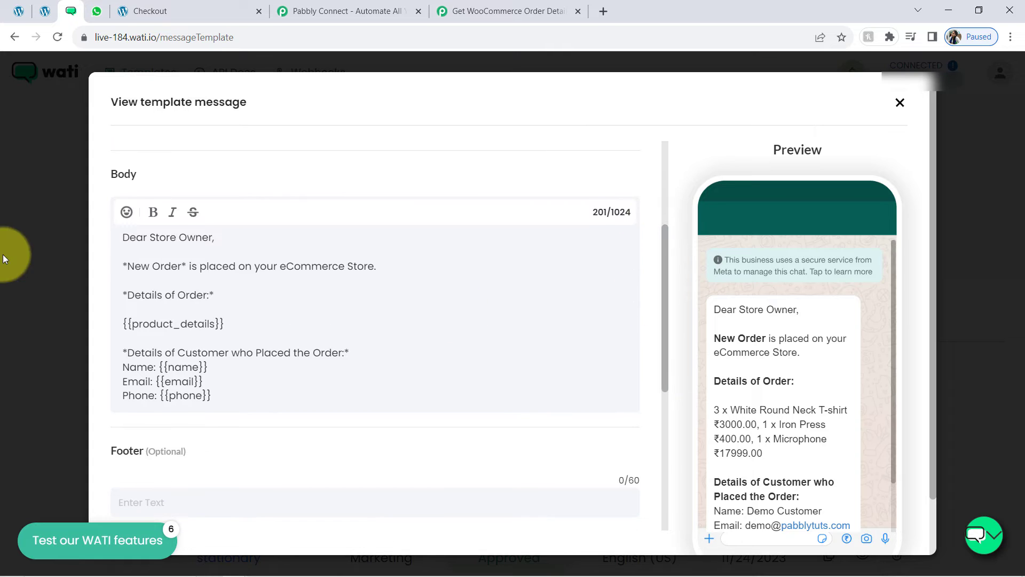
left_click_drag(124, 174, 140, 175)
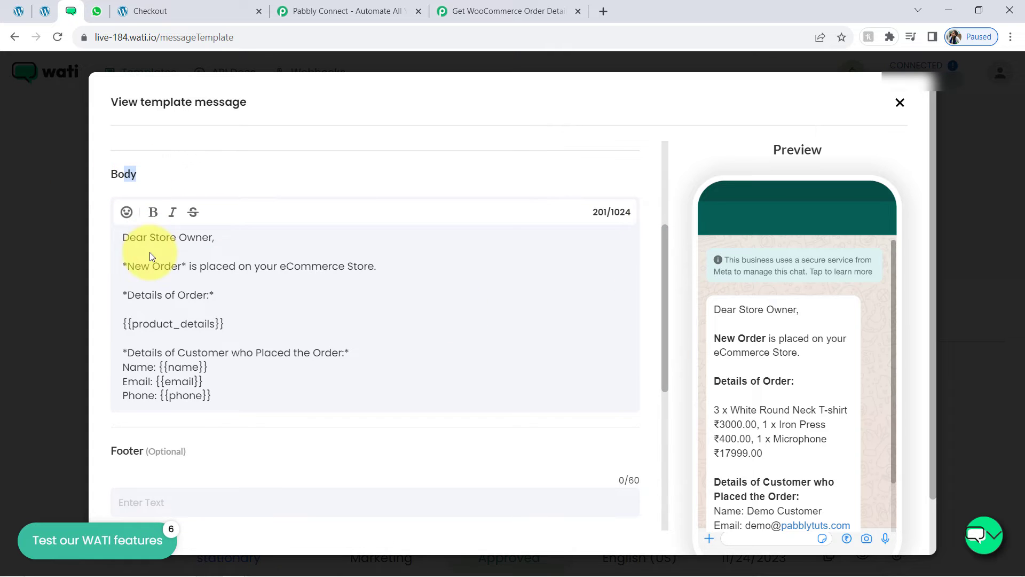
left_click_drag(123, 239, 184, 395)
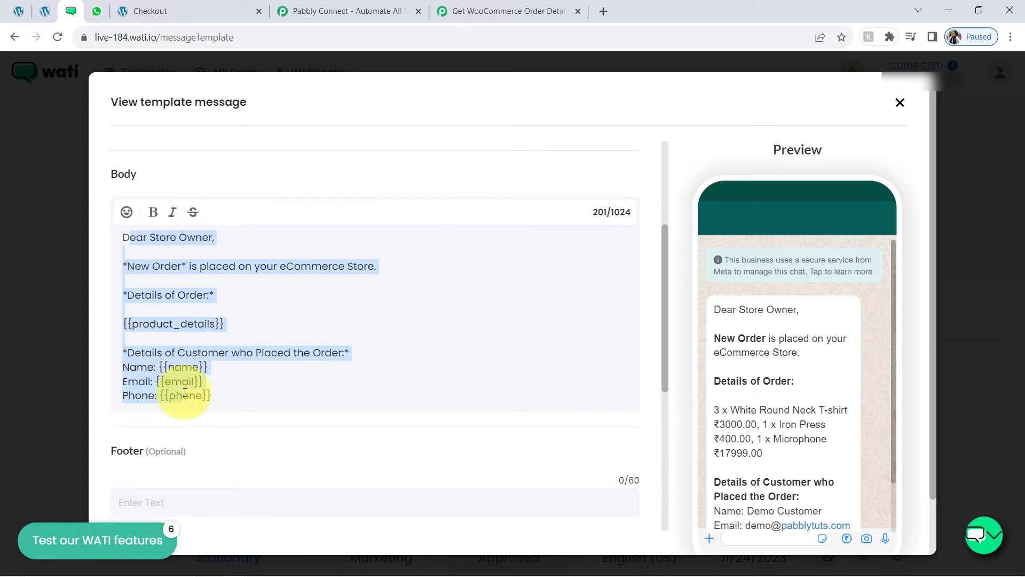
left_click(167, 296)
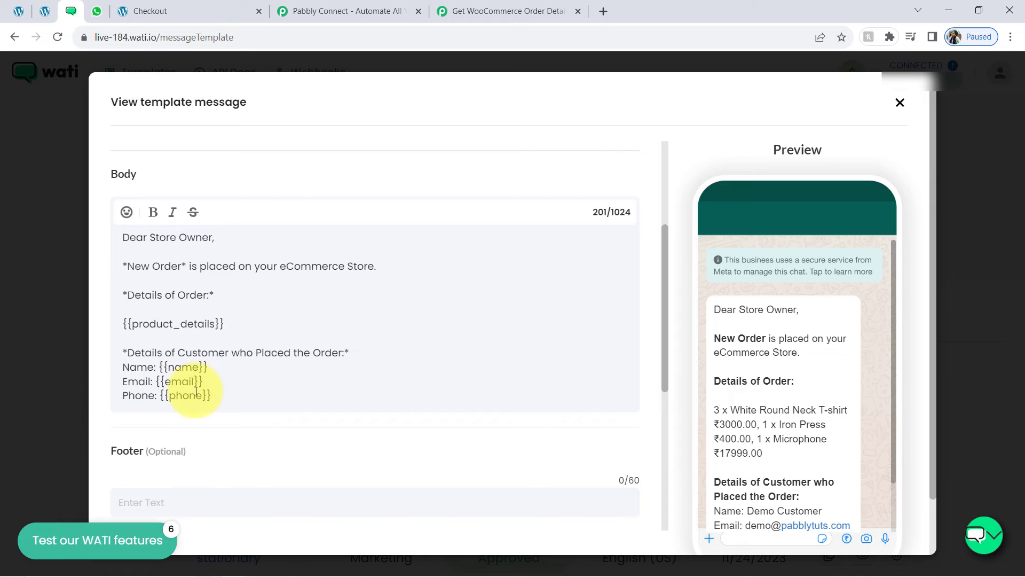
left_click_drag(156, 404, 189, 407)
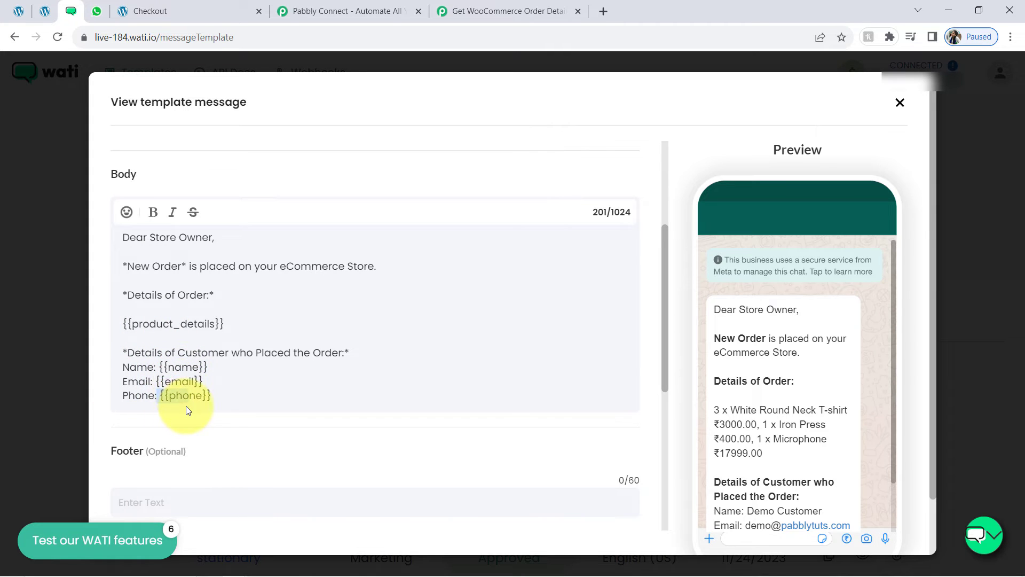
left_click_drag(139, 323, 191, 327)
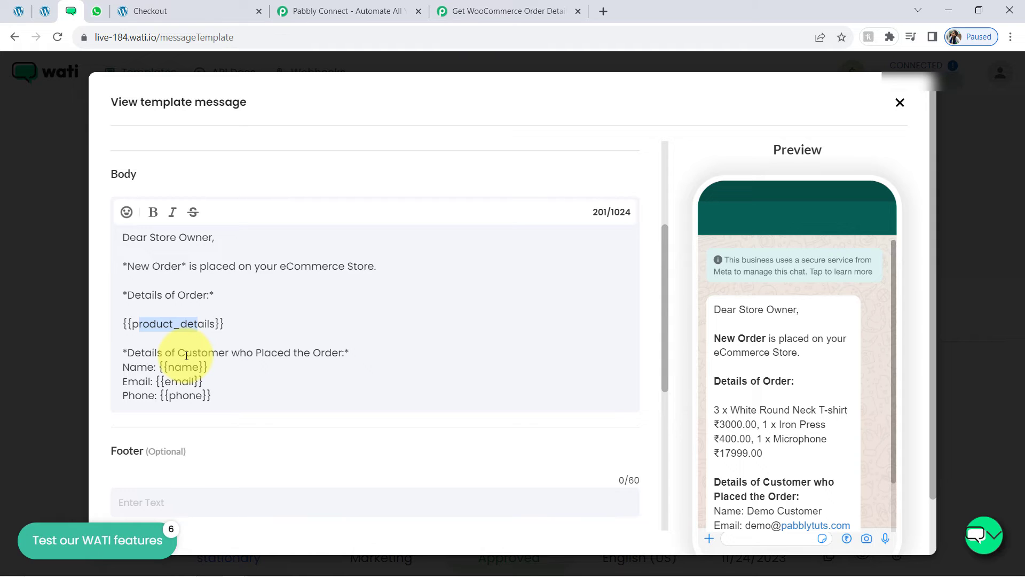
left_click(203, 377)
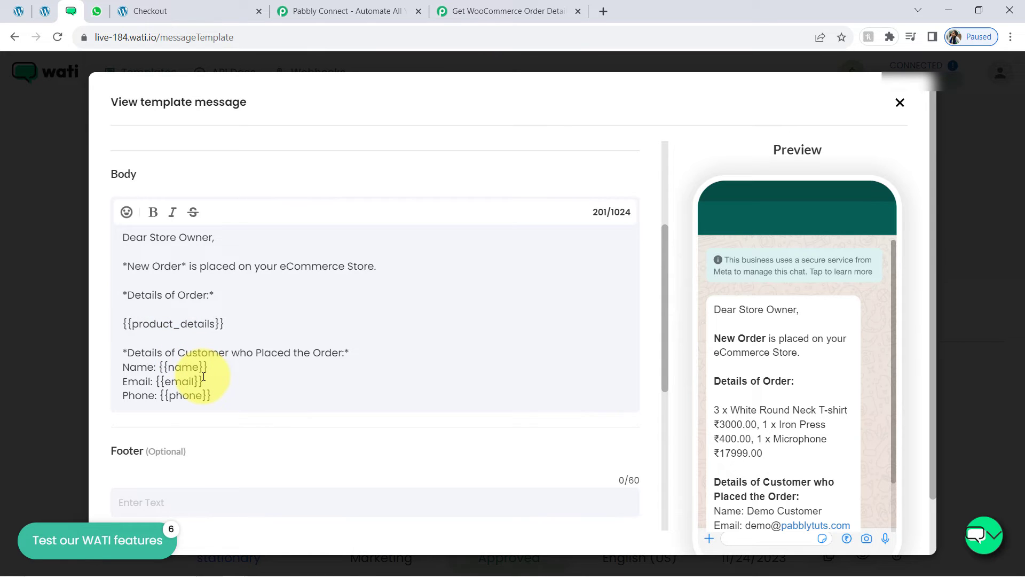
left_click_drag(223, 396, 129, 205)
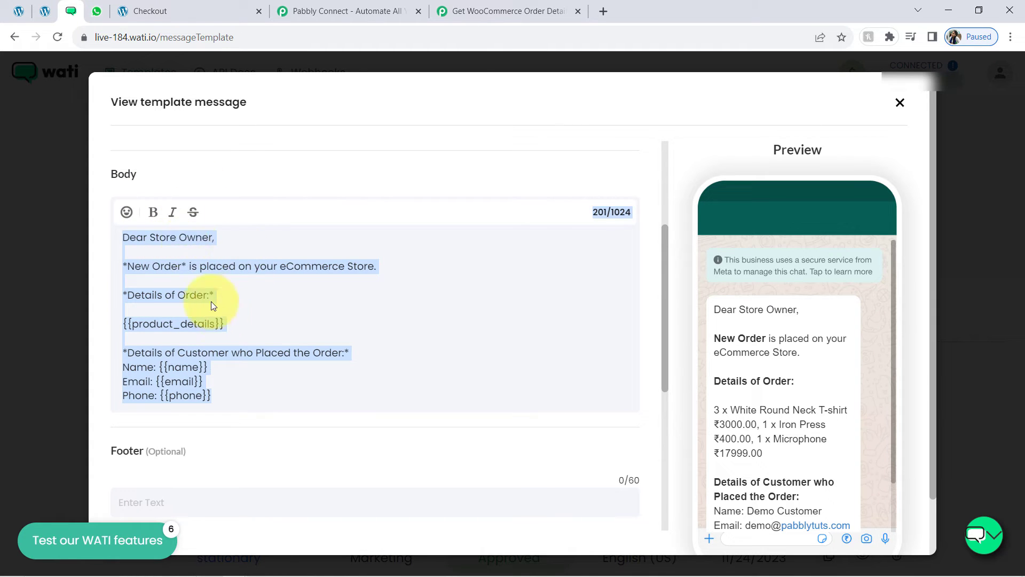
left_click(194, 284)
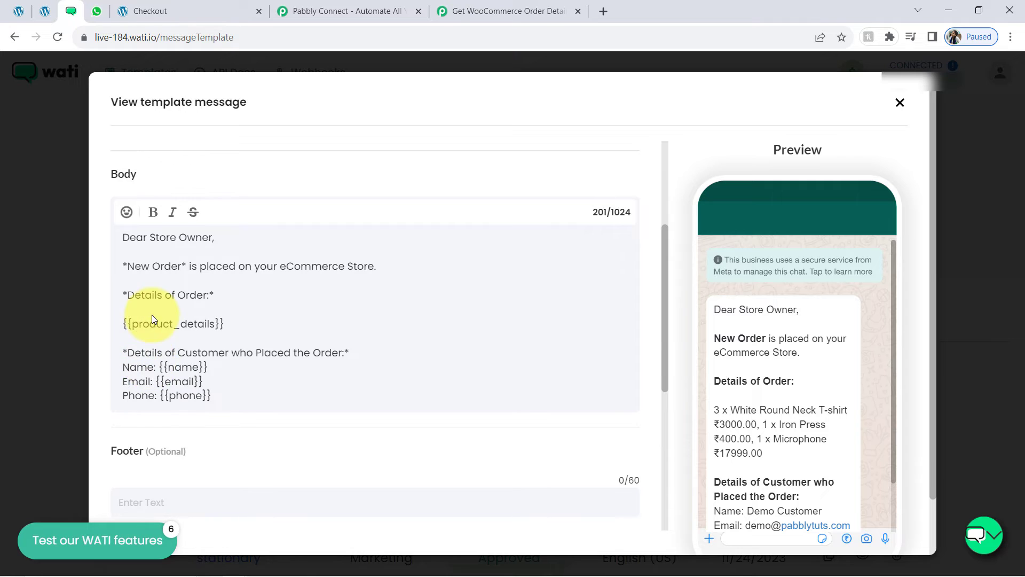
left_click_drag(155, 314, 194, 324)
left_click(188, 372)
double_click(187, 382)
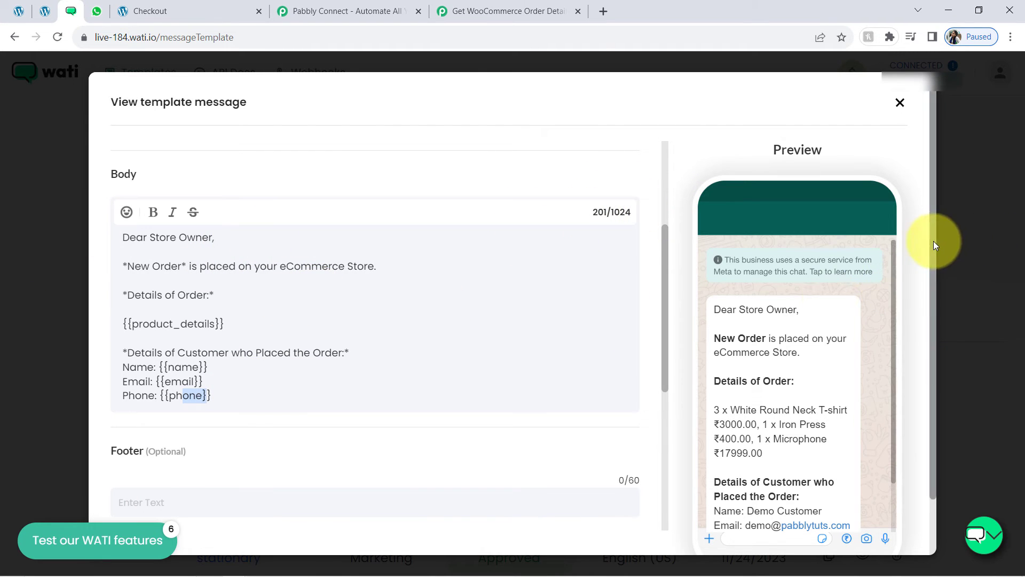
scroll(934, 241, "down", 1)
double_click(796, 140)
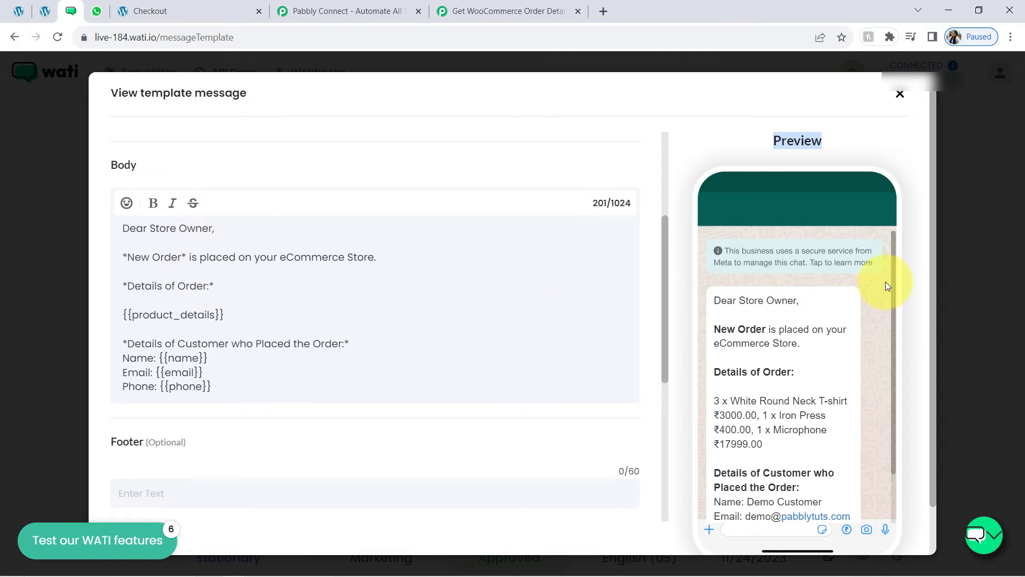
left_click_drag(893, 276, 892, 328)
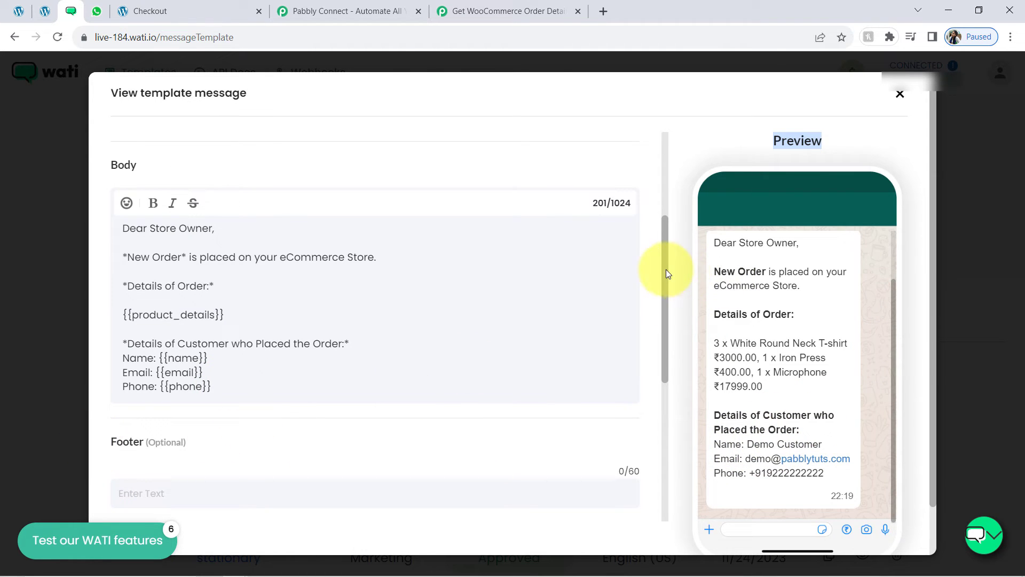
left_click_drag(665, 269, 652, 376)
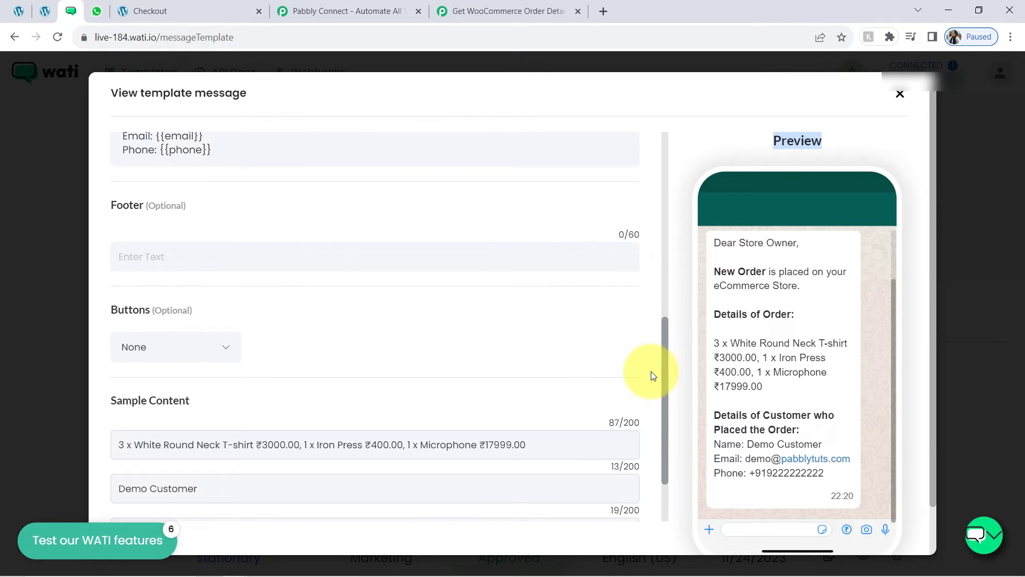
scroll(651, 379, "down", 3)
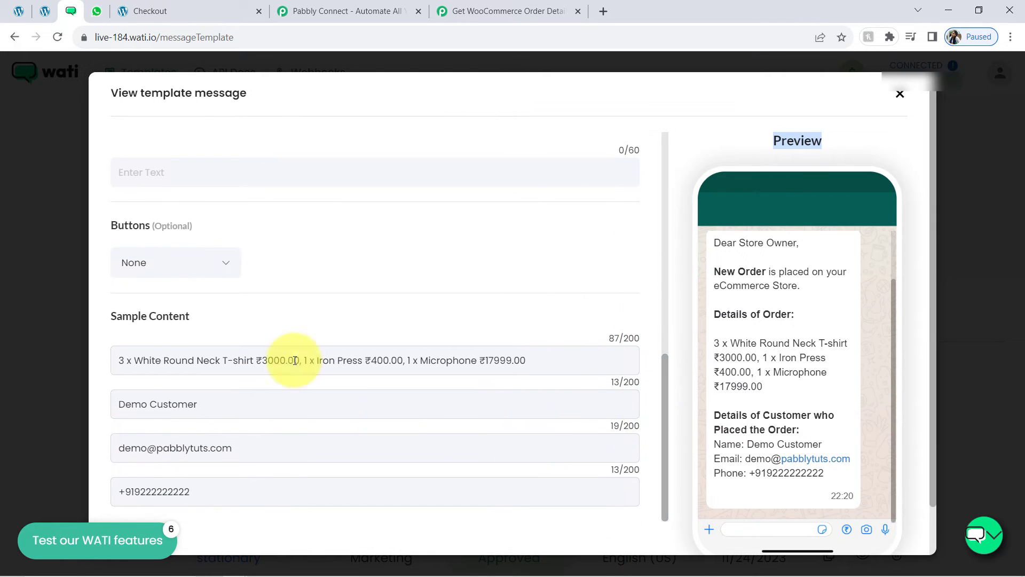
left_click_drag(134, 316, 191, 326)
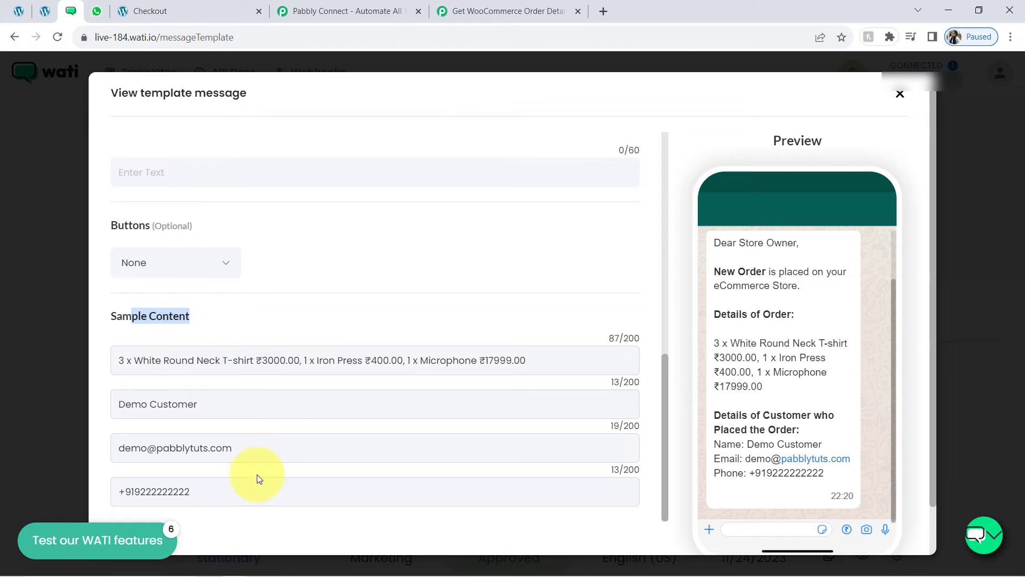
left_click_drag(230, 363, 272, 363)
left_click_drag(178, 405, 214, 405)
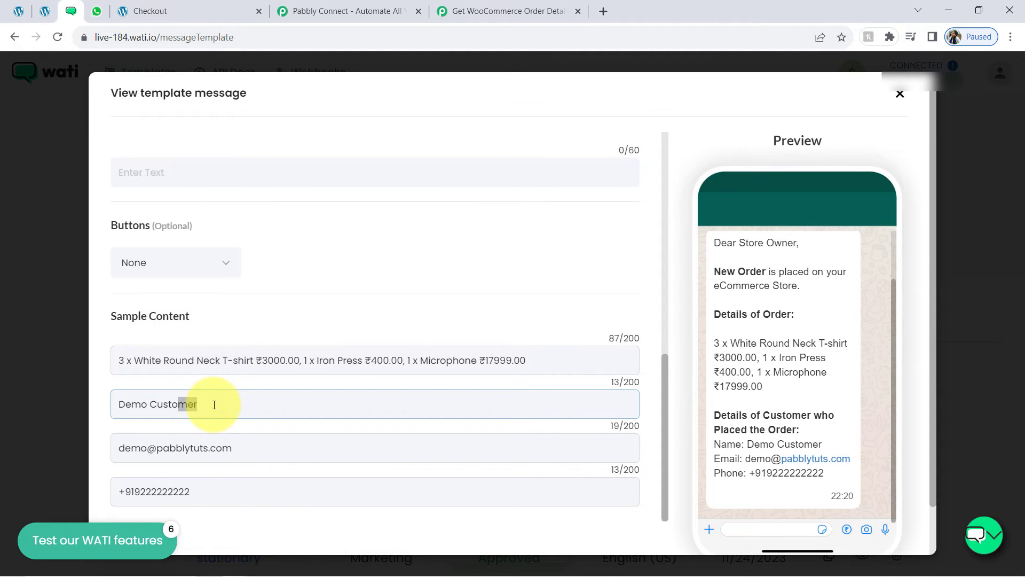
left_click_drag(163, 448, 222, 449)
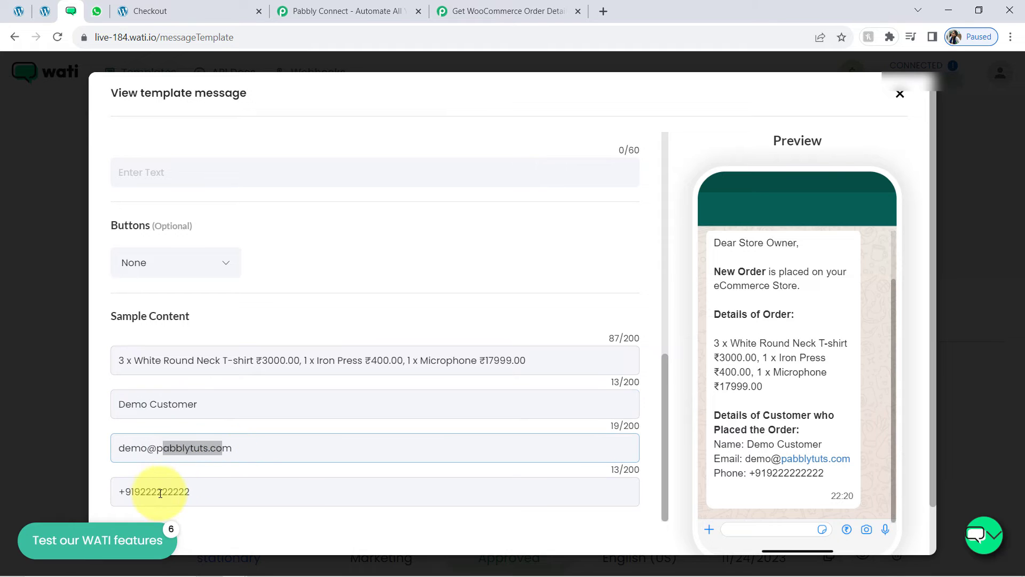
left_click_drag(160, 493, 218, 488)
left_click_drag(722, 272, 751, 273)
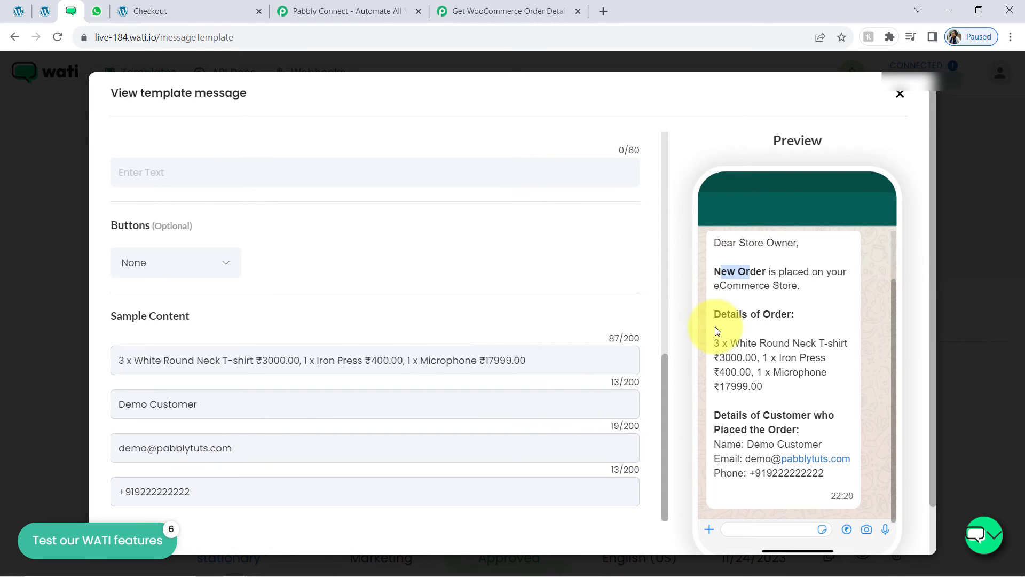
left_click_drag(757, 315, 755, 321)
left_click_drag(150, 359, 202, 382)
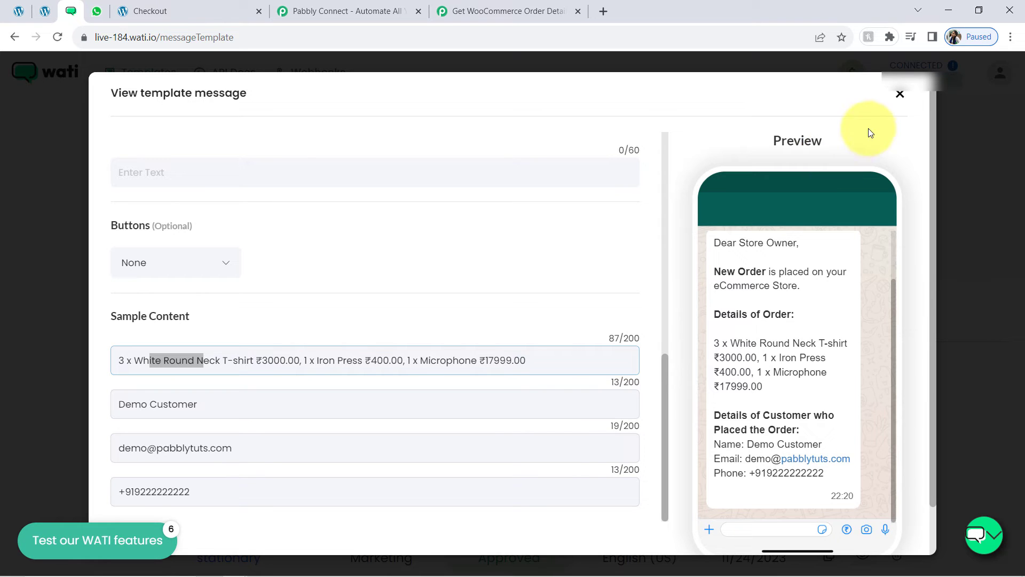
scroll(932, 181, "up", 1)
scroll(179, 196, "up", 1)
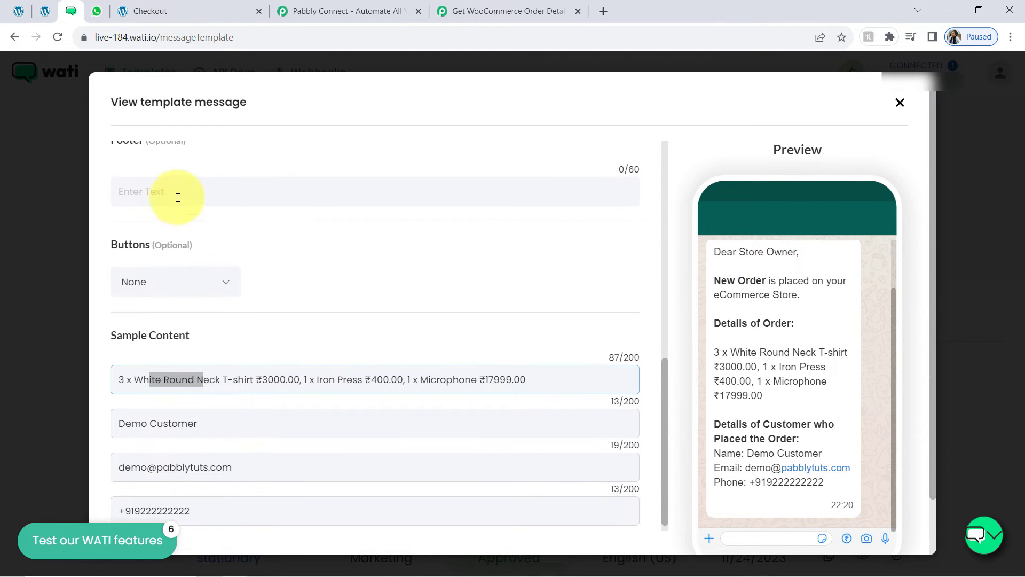
scroll(178, 196, "down", 1)
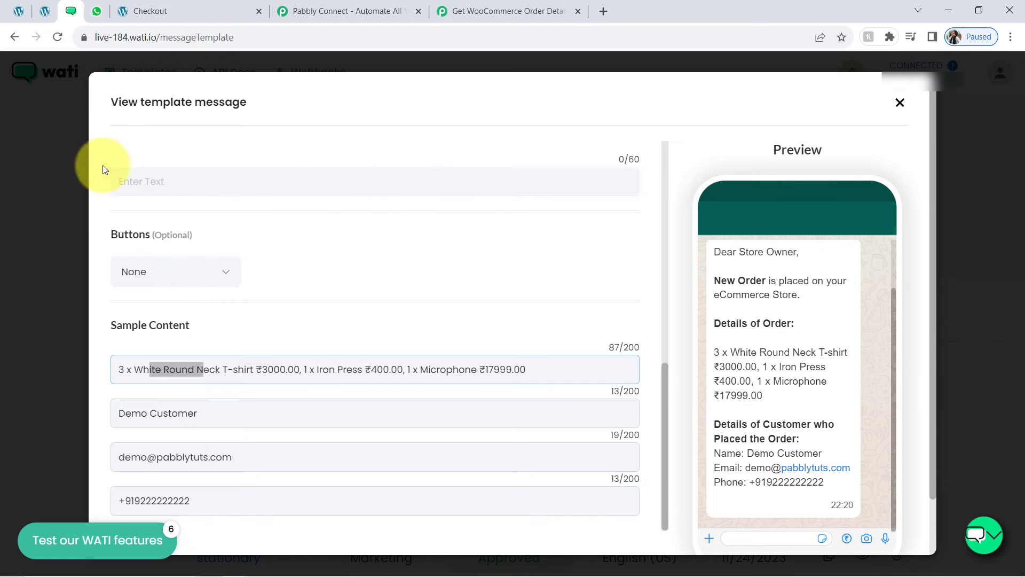
scroll(159, 232, "up", 6)
scroll(158, 235, "down", 1)
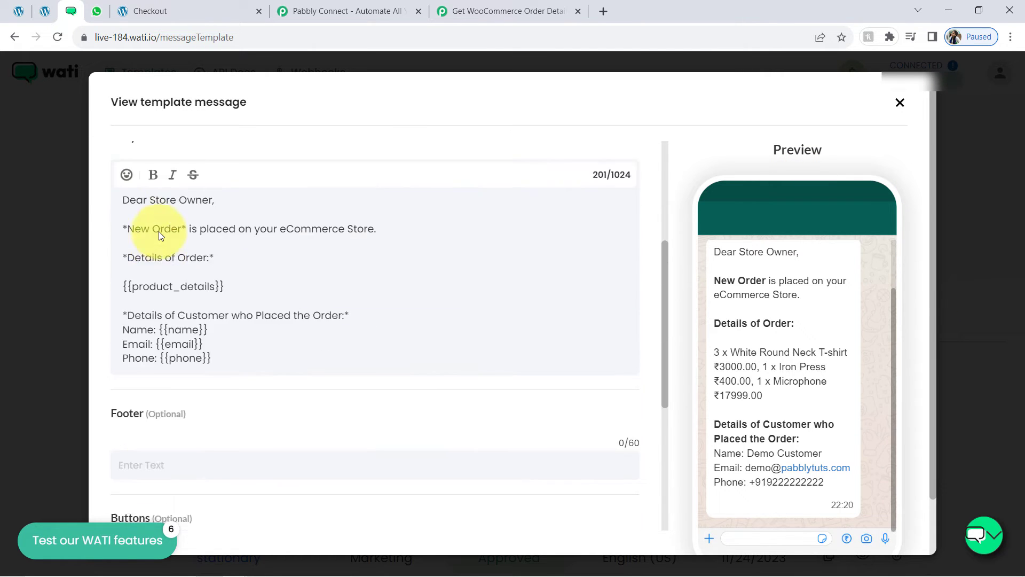
scroll(159, 232, "up", 4)
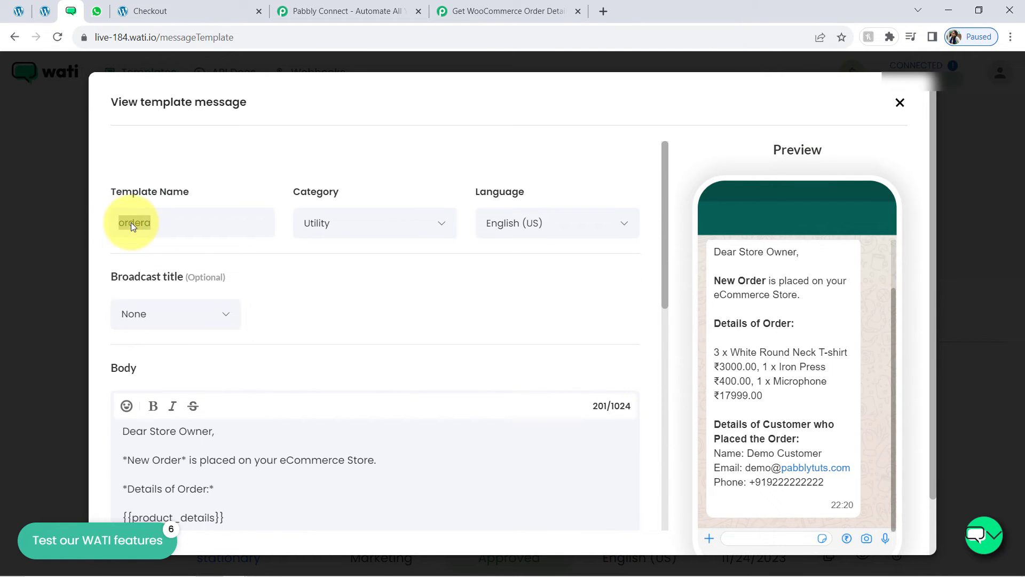
Choose the 'ordera' template in the WATI step and enter 'ordera' as the Broadcast Name
left_click(492, 9)
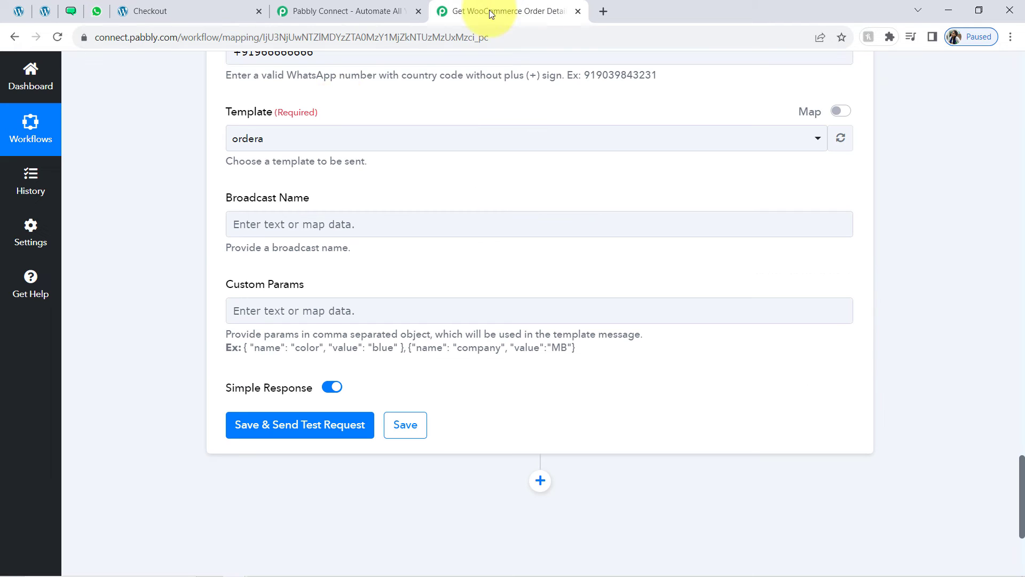
left_click(296, 140)
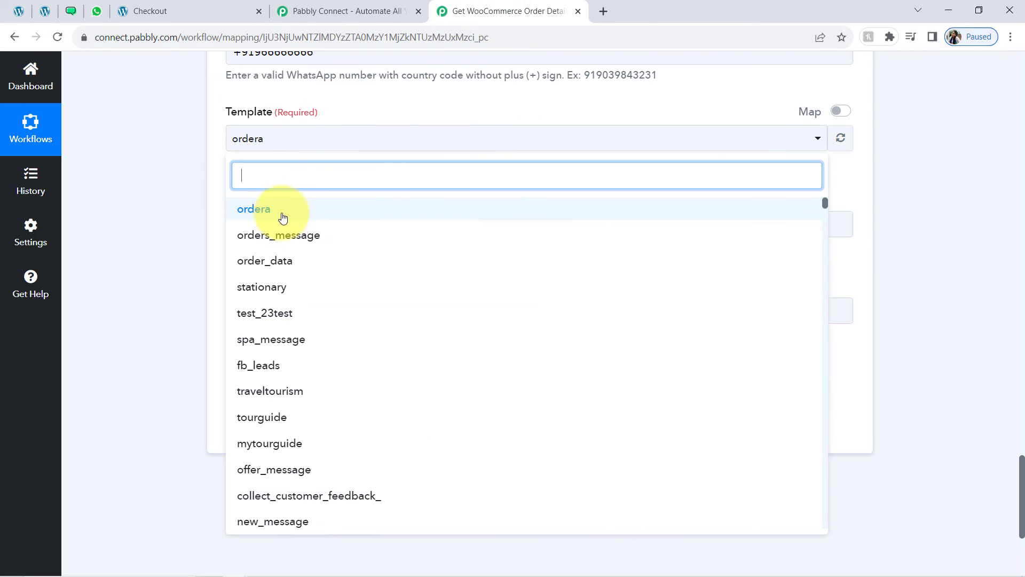
left_click(262, 213)
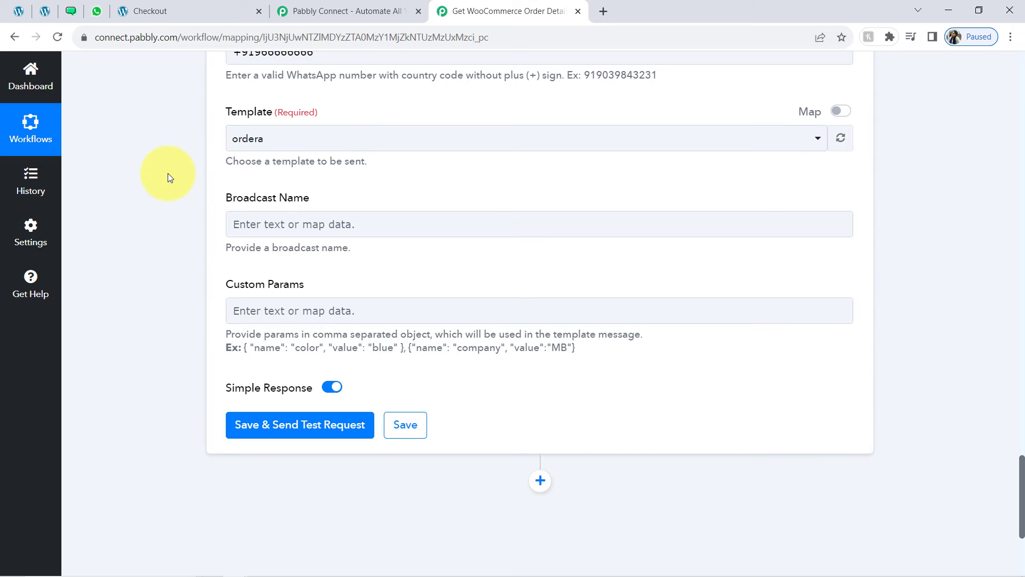
left_click(244, 216)
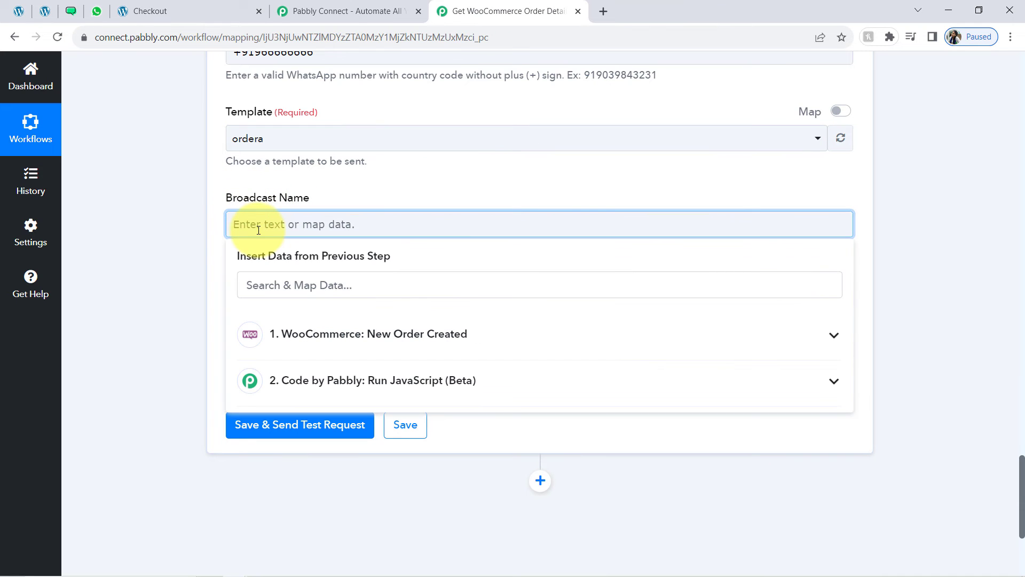
type("ordera")
left_click(194, 224)
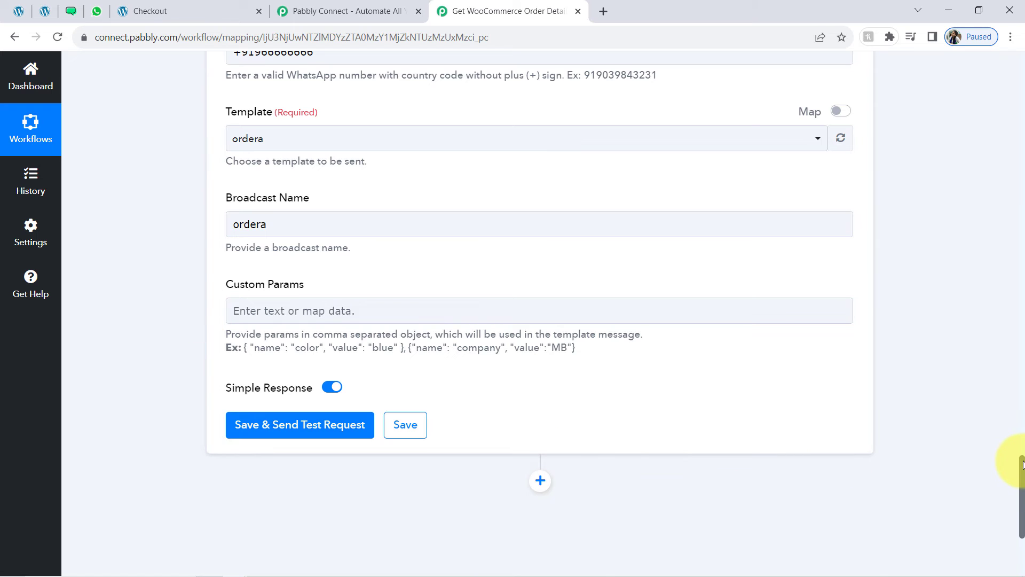
left_click_drag(1023, 465, 1022, 484)
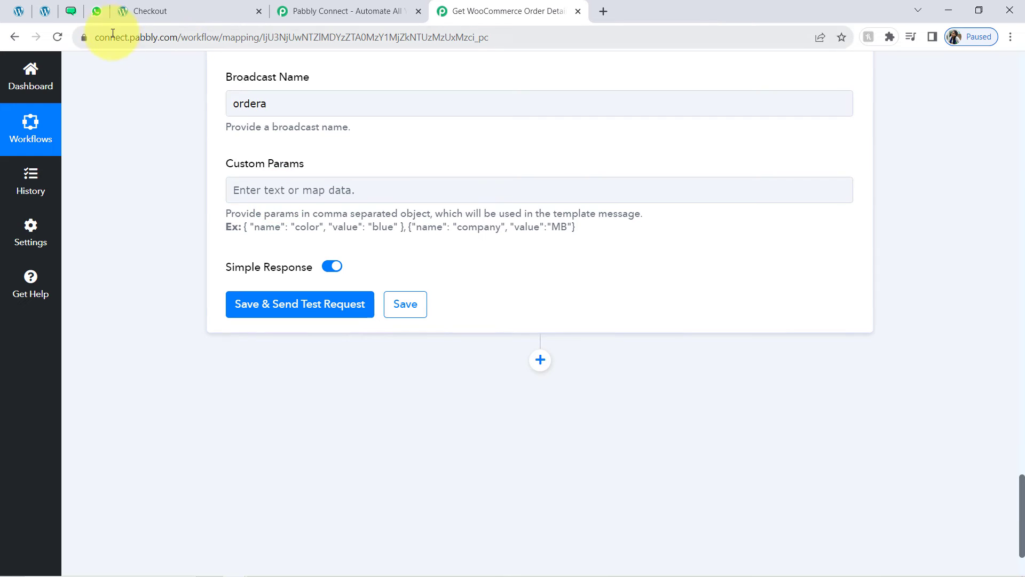
Close the leftover Checkout and Pabbly Connect homepage tabs
left_click(97, 12)
left_click(71, 11)
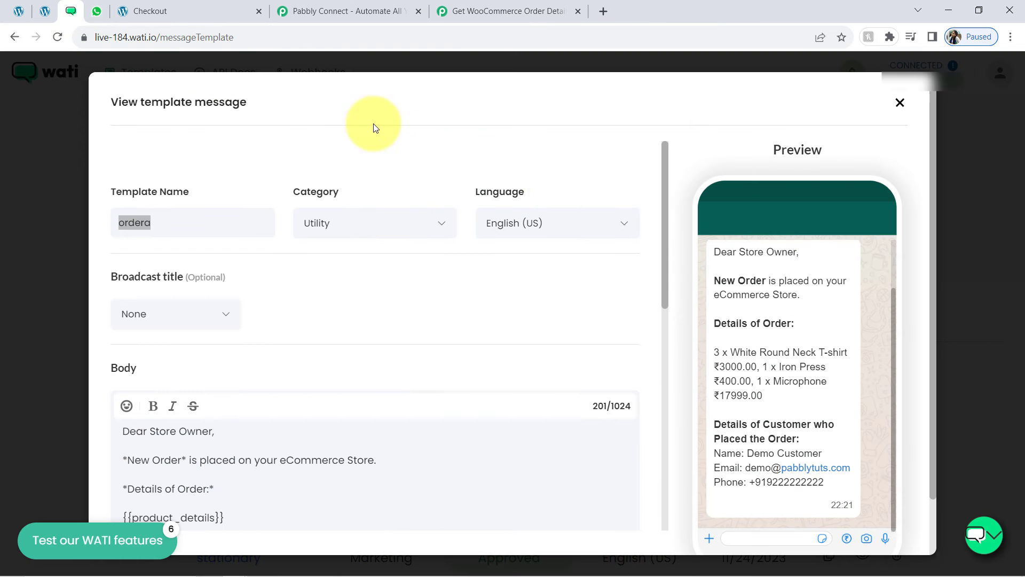
left_click_drag(714, 338, 764, 396)
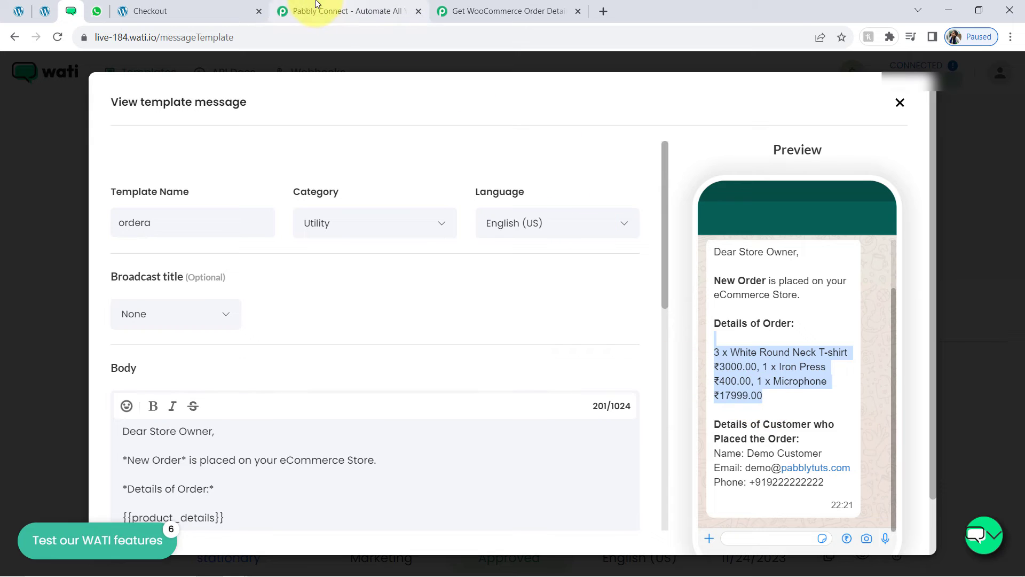
left_click(254, 11)
left_click(259, 11)
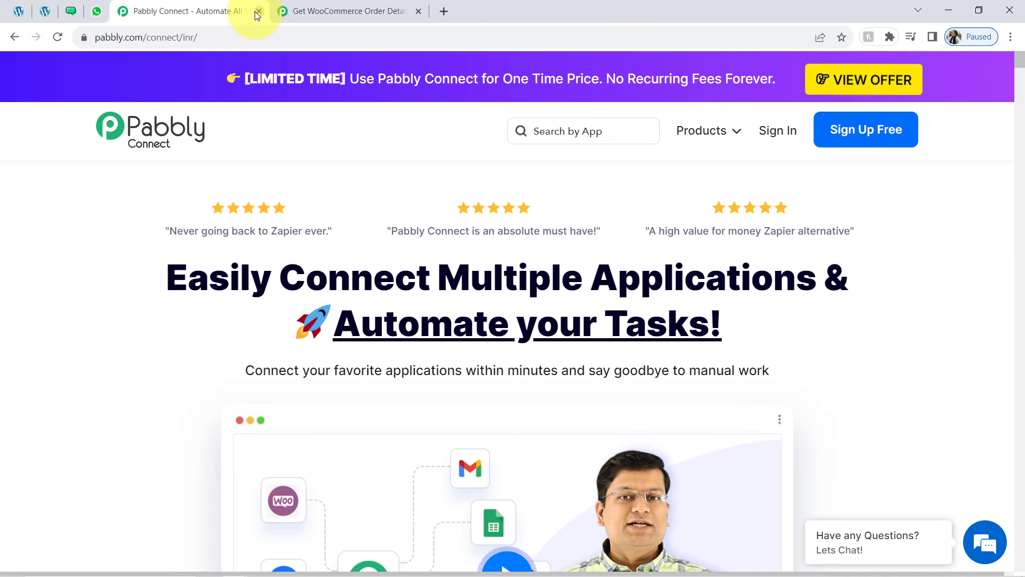
key("ctrl+w")
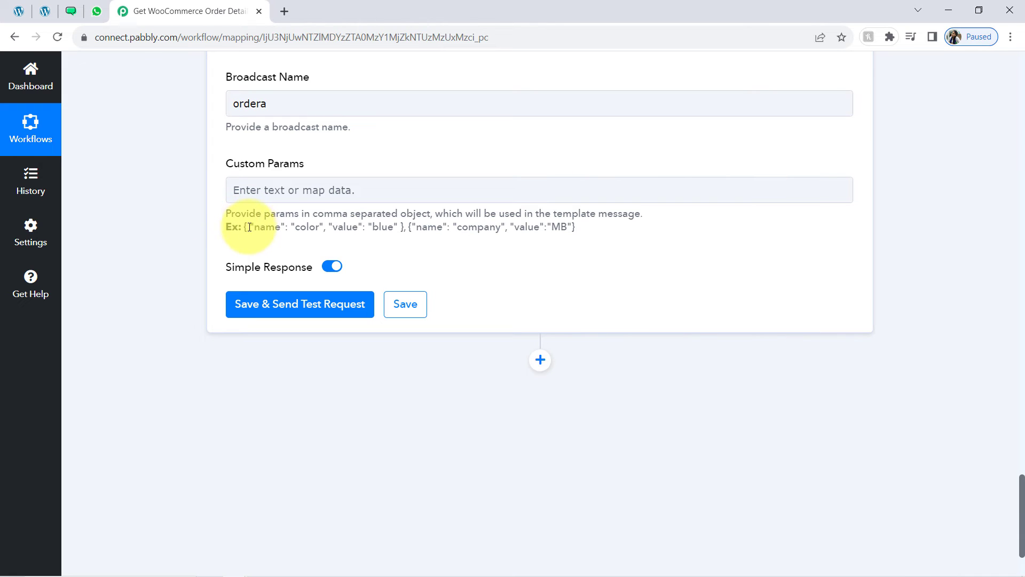
Scroll the ordera template to its Body showing {{product_details}}, {{name}}, {{email}} and {{phone}}
left_click_drag(244, 227, 398, 228)
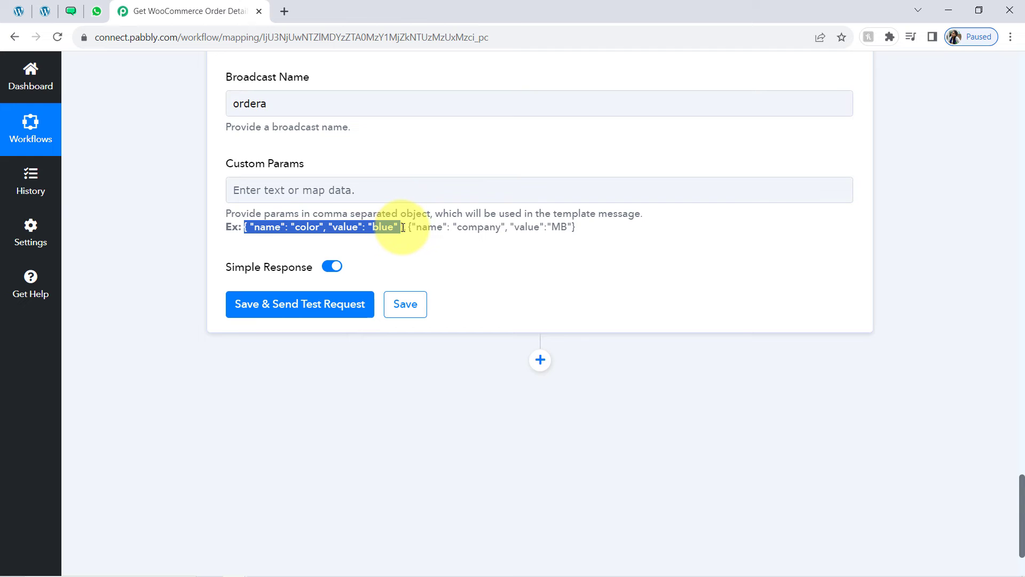
left_click(270, 187)
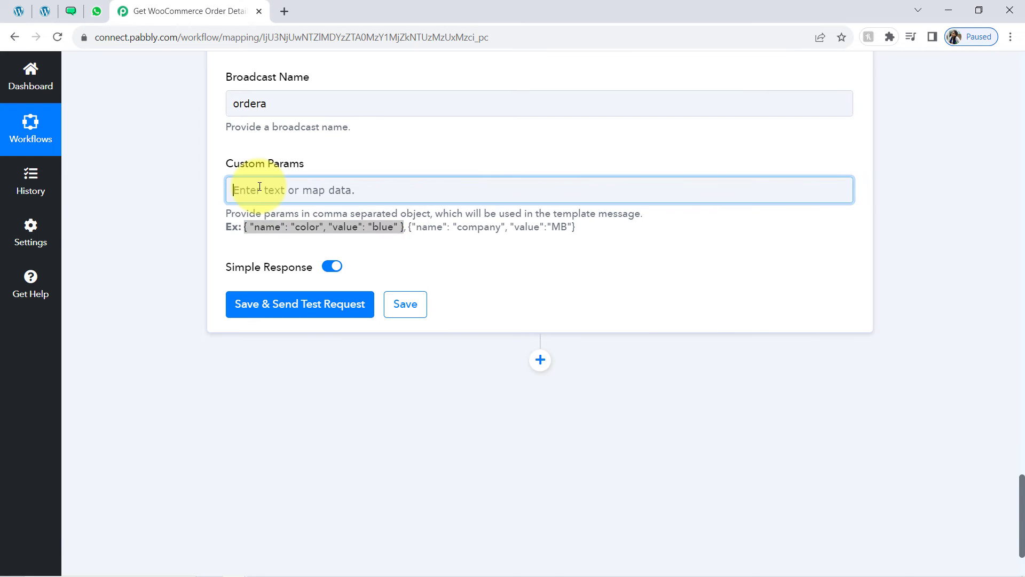
left_click(64, 11)
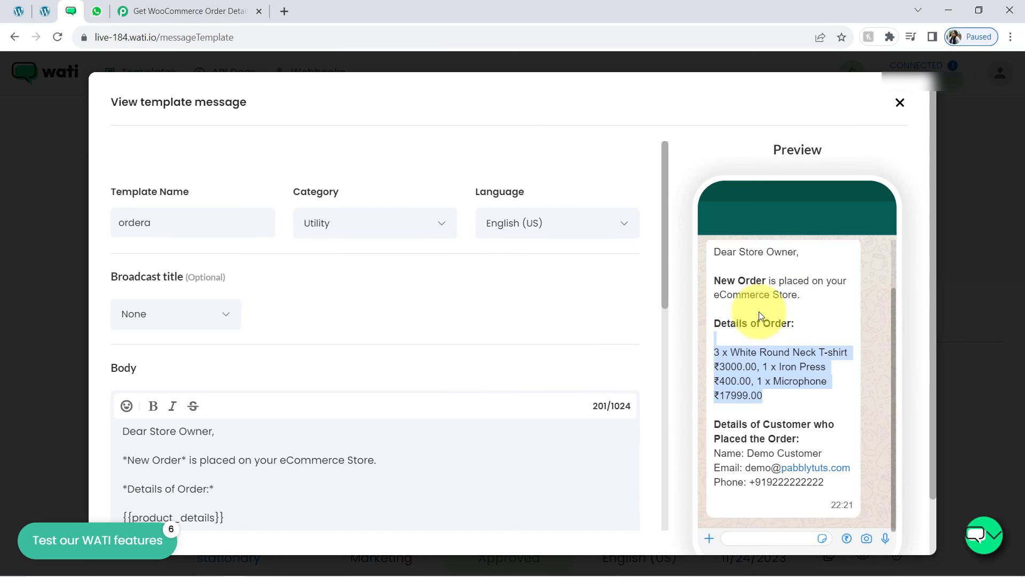
left_click(740, 315)
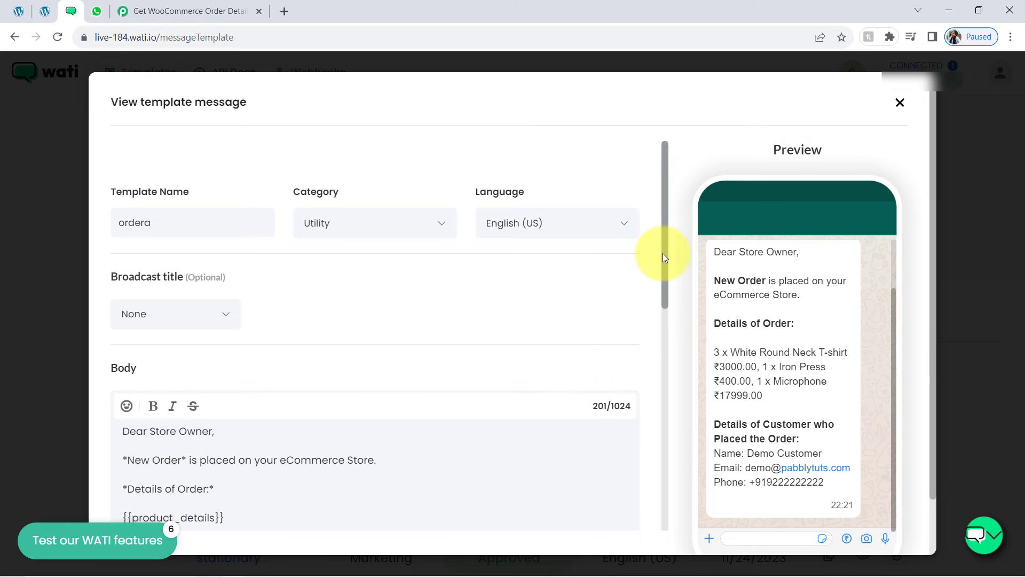
scroll(664, 267, "down", 1)
left_click_drag(666, 283, 671, 339)
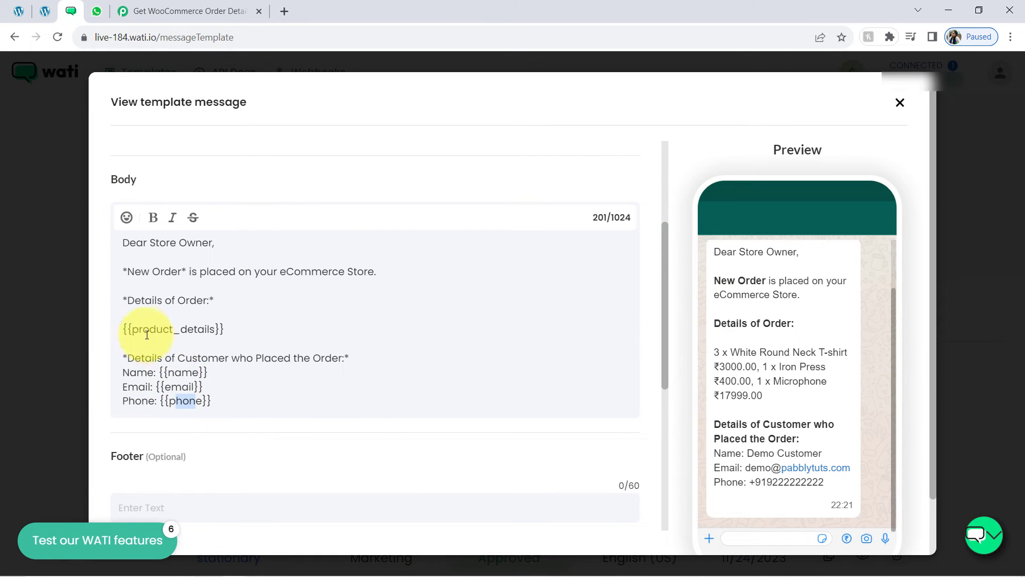
left_click_drag(143, 329, 200, 331)
Paste the { "name": "color", "value": "blue" } object four times, comma-separated, into WATI Custom Params
left_click(160, 11)
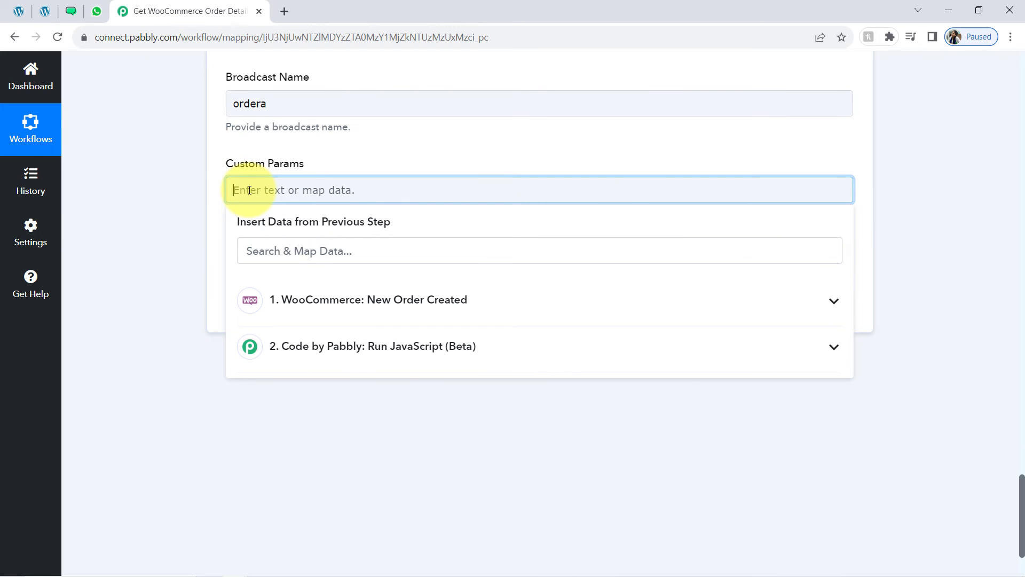
type("{ \"name\": \"color\", \"value\": \"blue\" }")
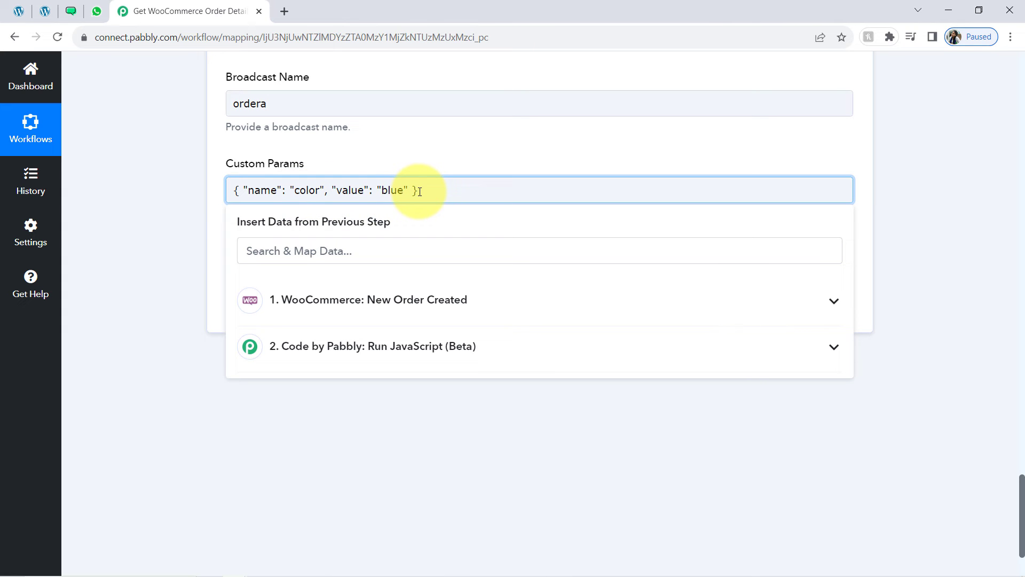
type(",")
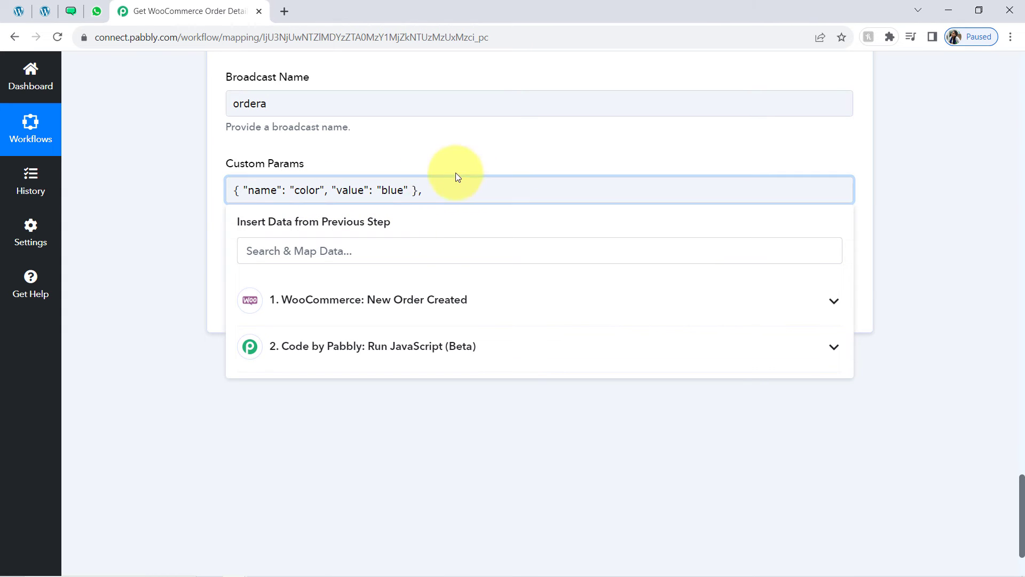
type("{ \"name\": \"color\", \"value\": \"blue\" }")
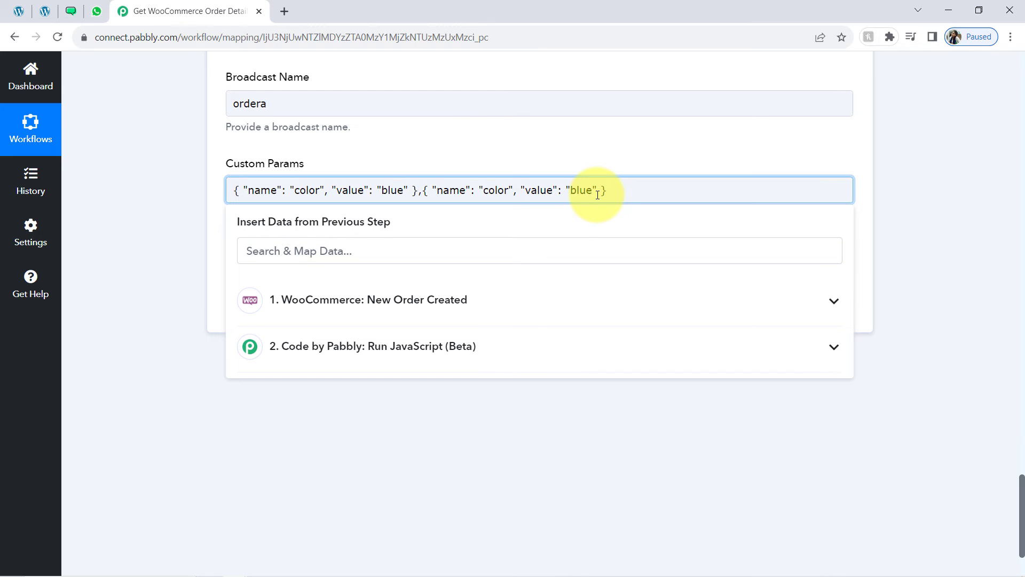
type("{ \"name\": \"color\", \"value\": \"blue\" }")
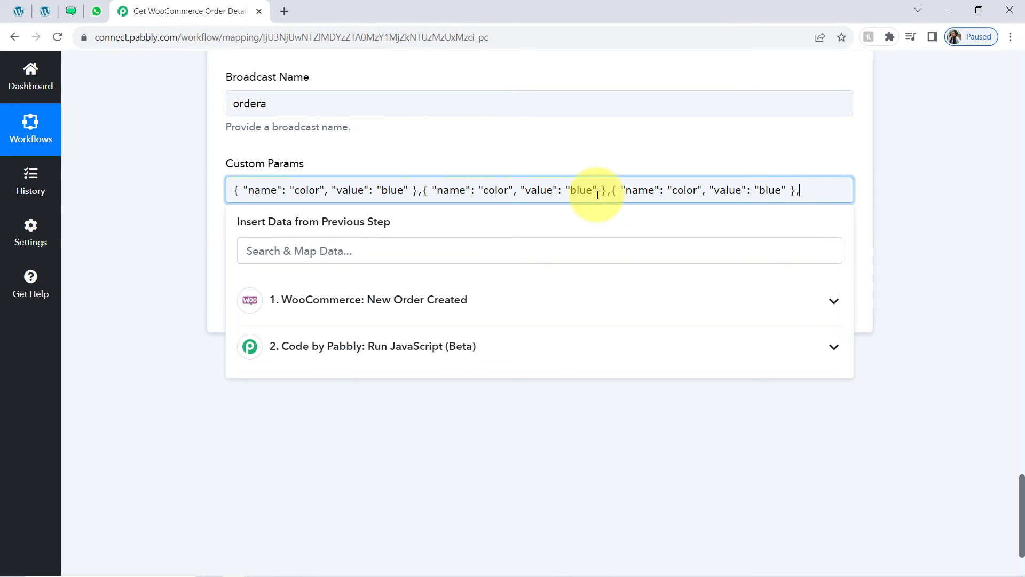
type("{ \"name\": \"color\", \"value\": \"blue\" }")
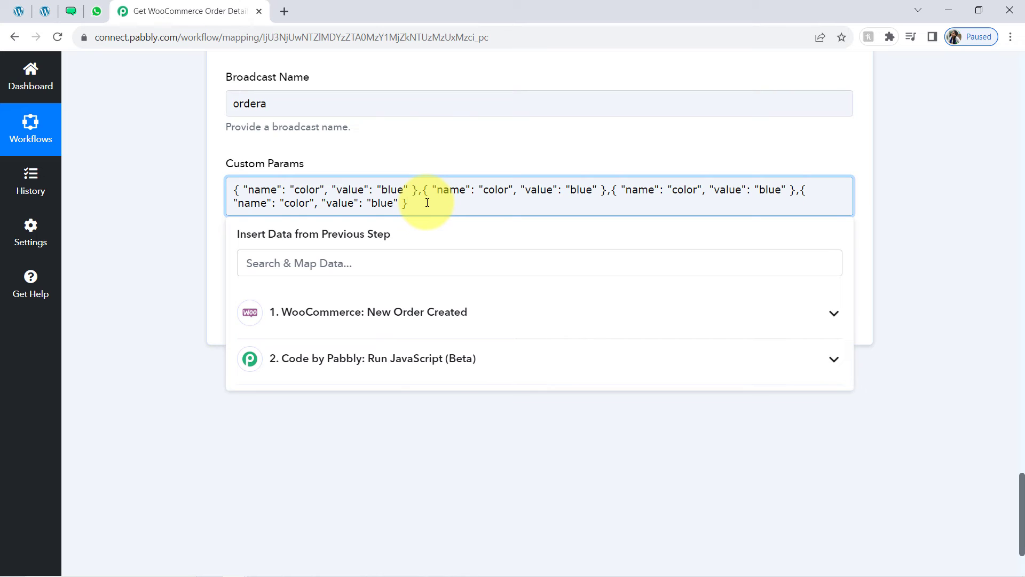
left_click(188, 216)
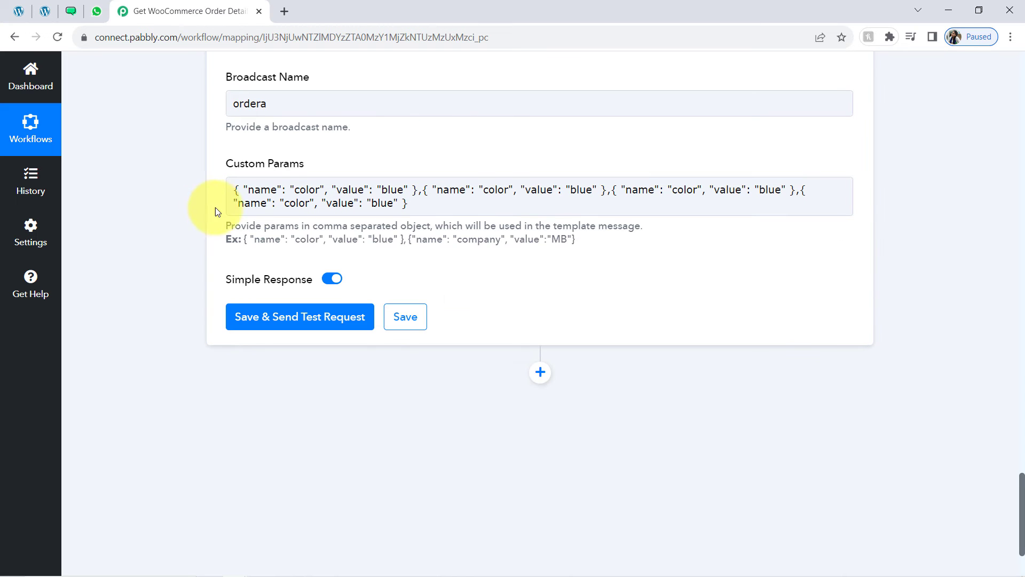
double_click(257, 191)
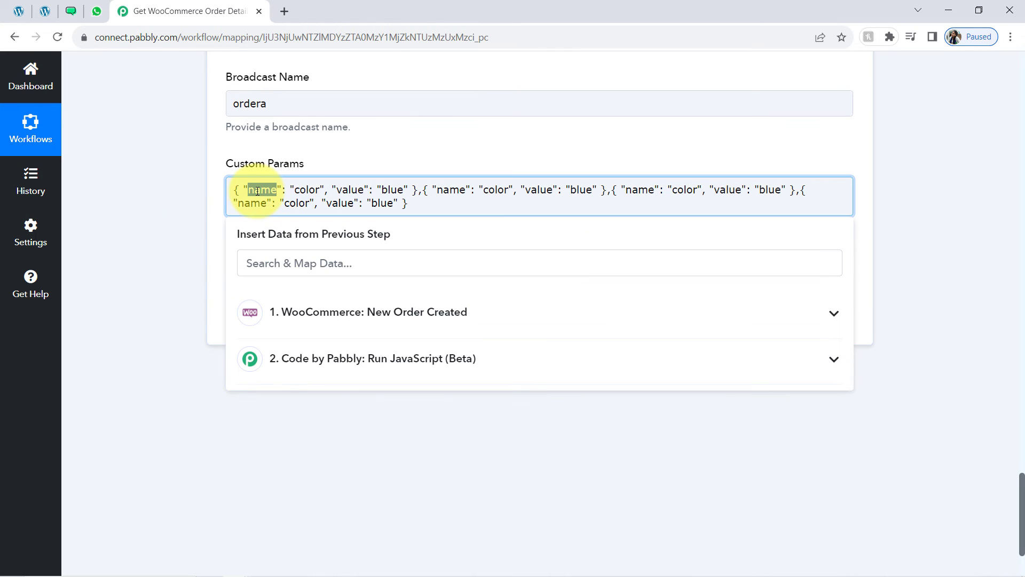
left_click(310, 191)
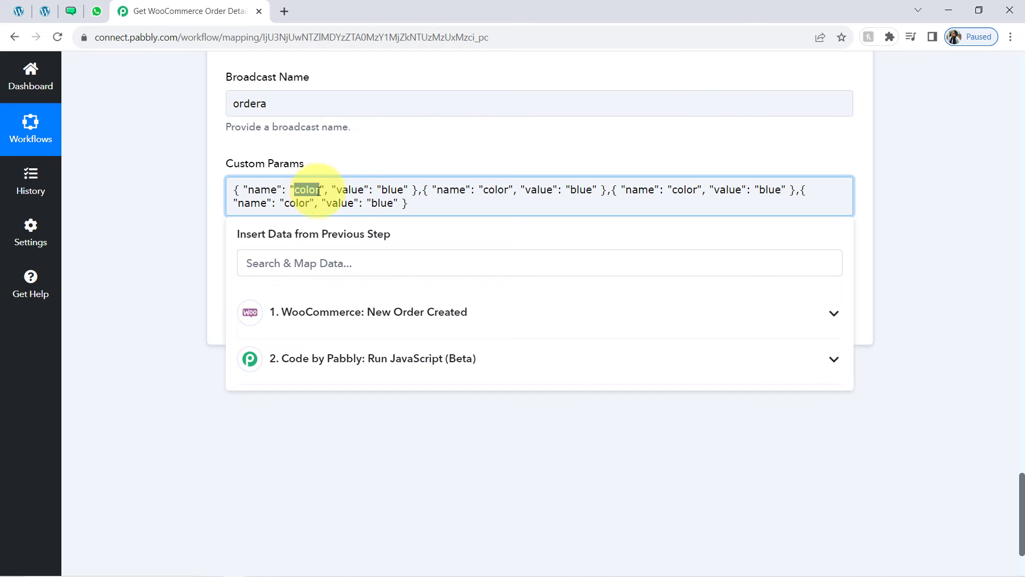
left_click(354, 190)
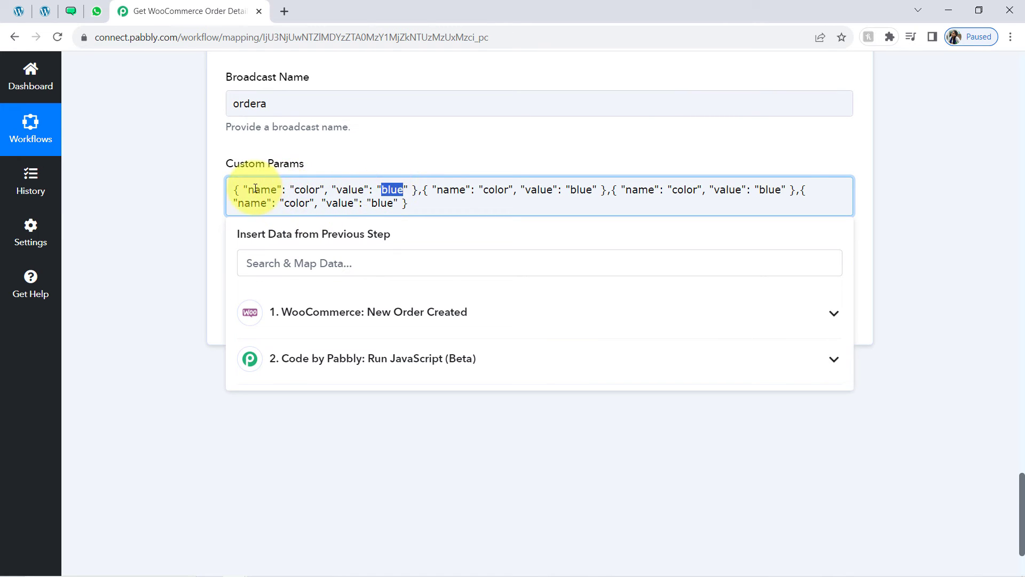
double_click(295, 191)
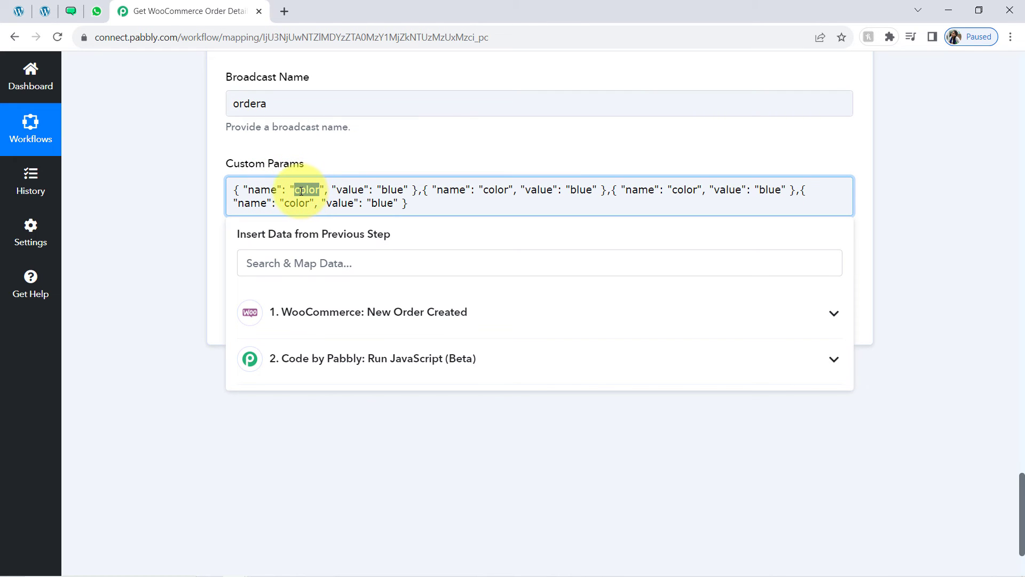
left_click_drag(483, 190, 509, 190)
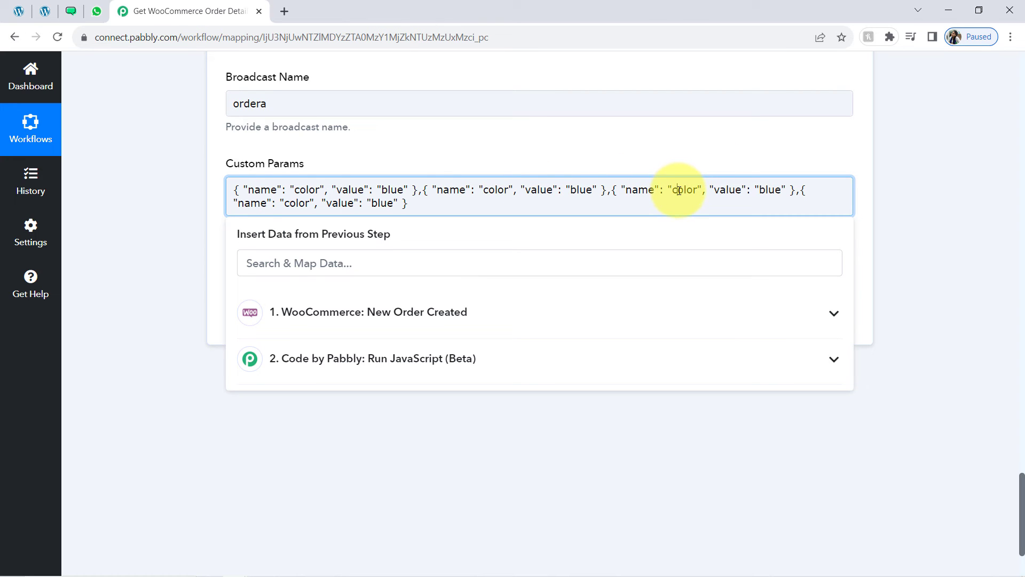
left_click(288, 203)
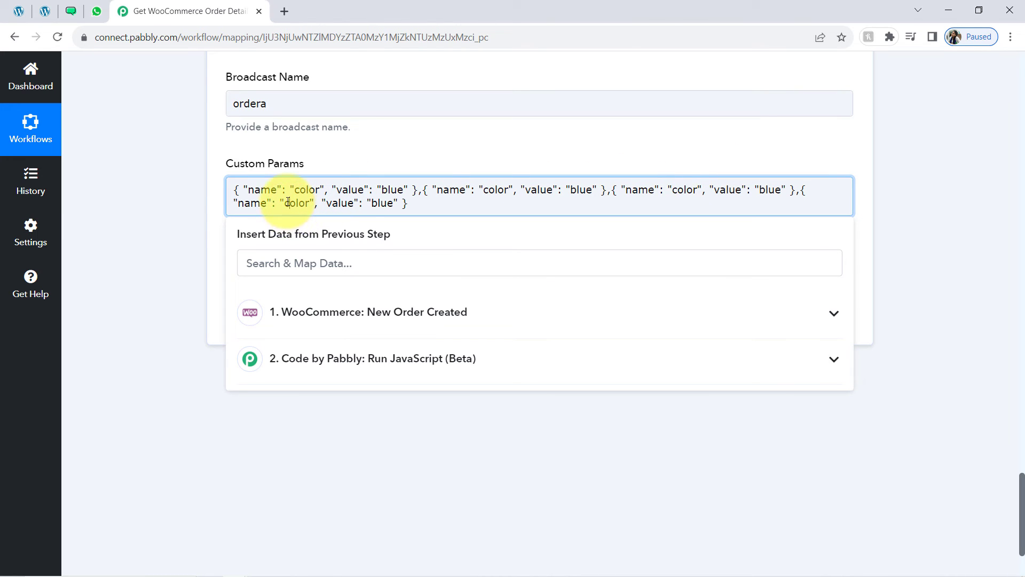
double_click(391, 190)
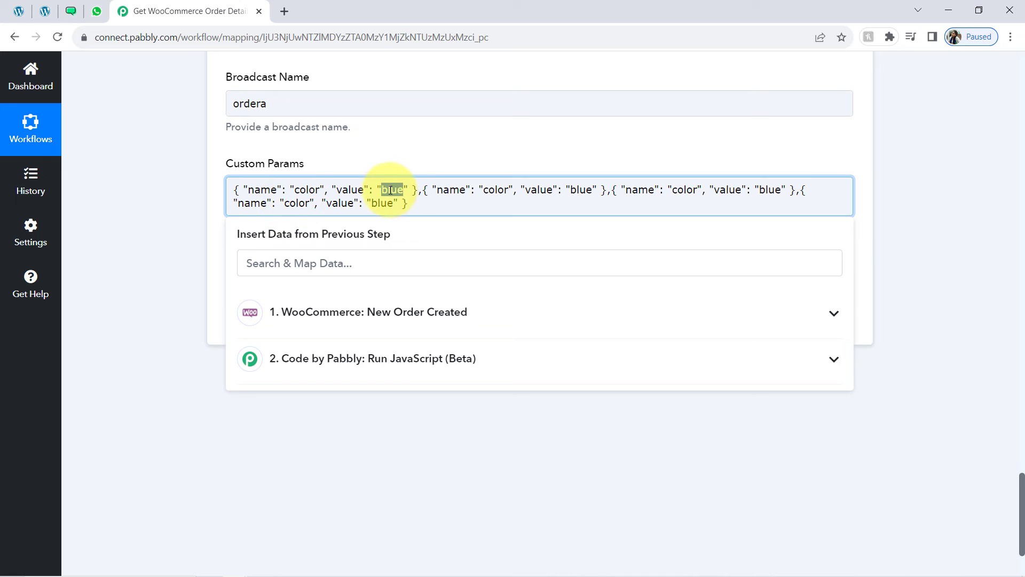
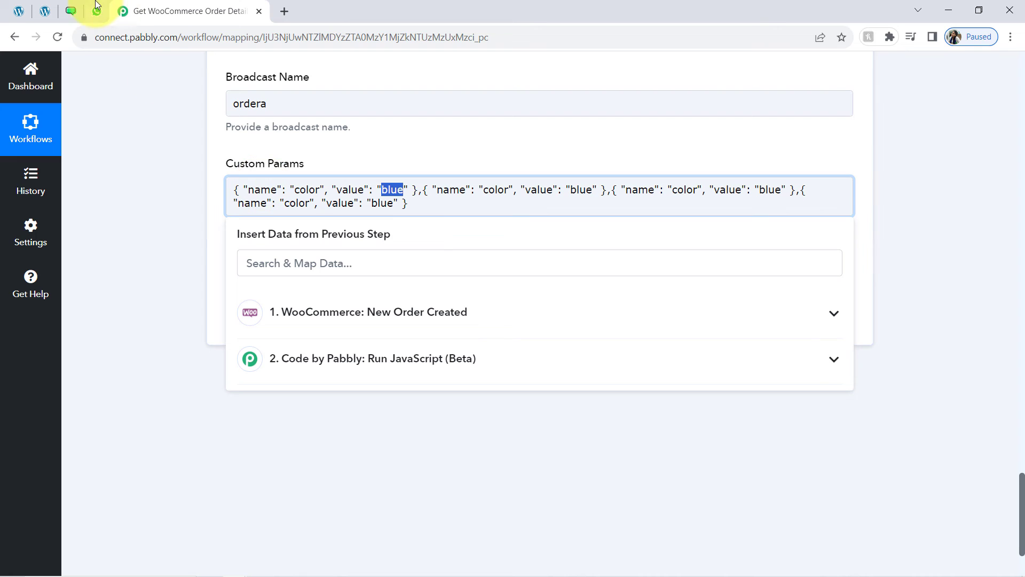
Rename the first custom param from color to product_details and clear its blue value
left_click(76, 8)
left_click(166, 280)
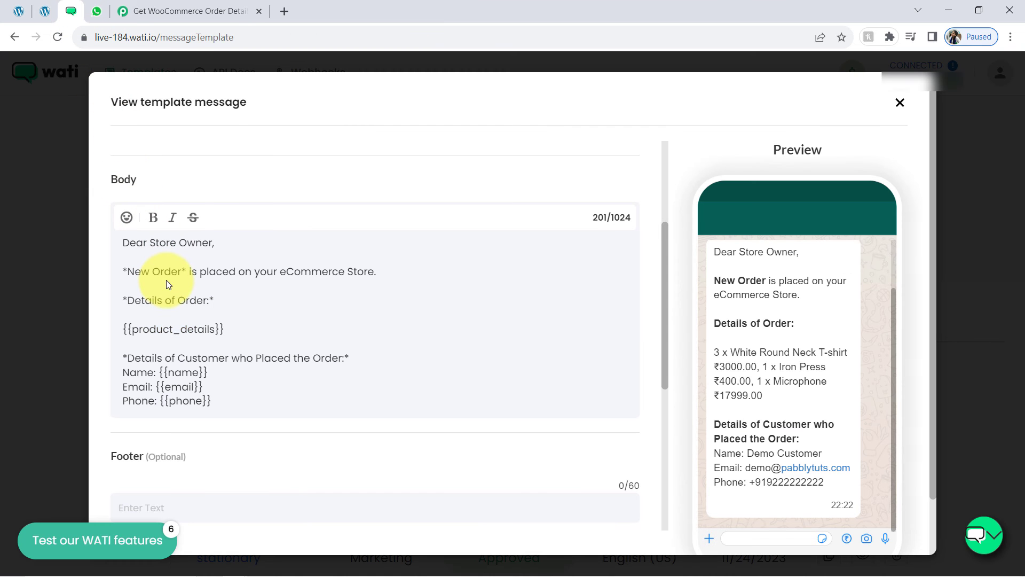
left_click_drag(133, 328, 216, 327)
key("ctrl+c")
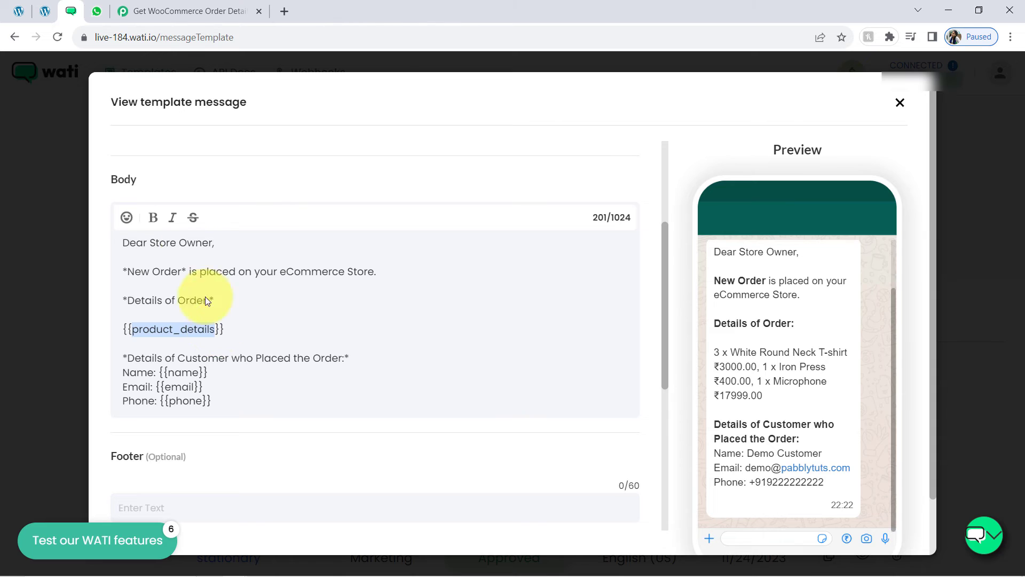
left_click(128, 10)
double_click(306, 191)
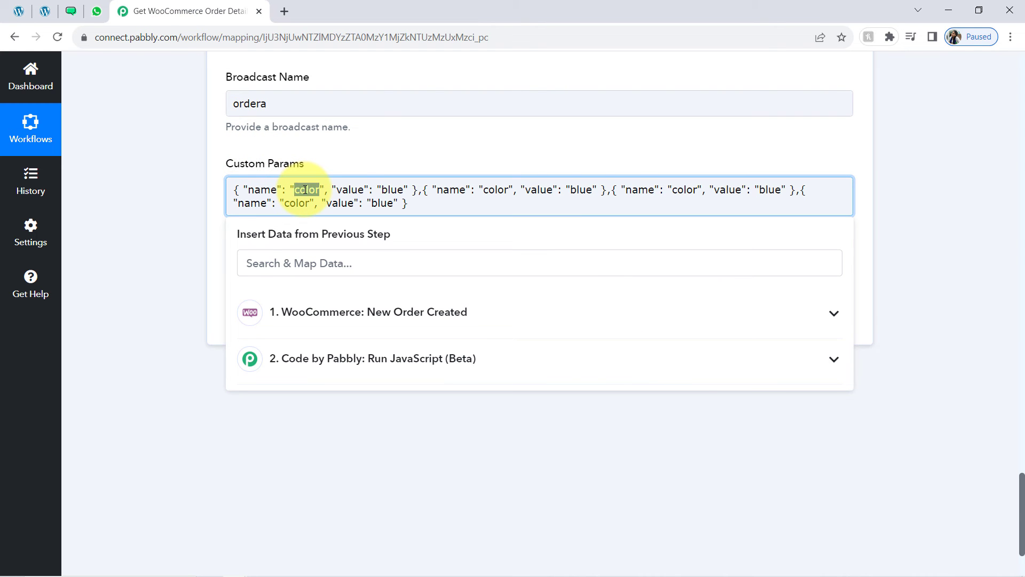
key("ctrl+v")
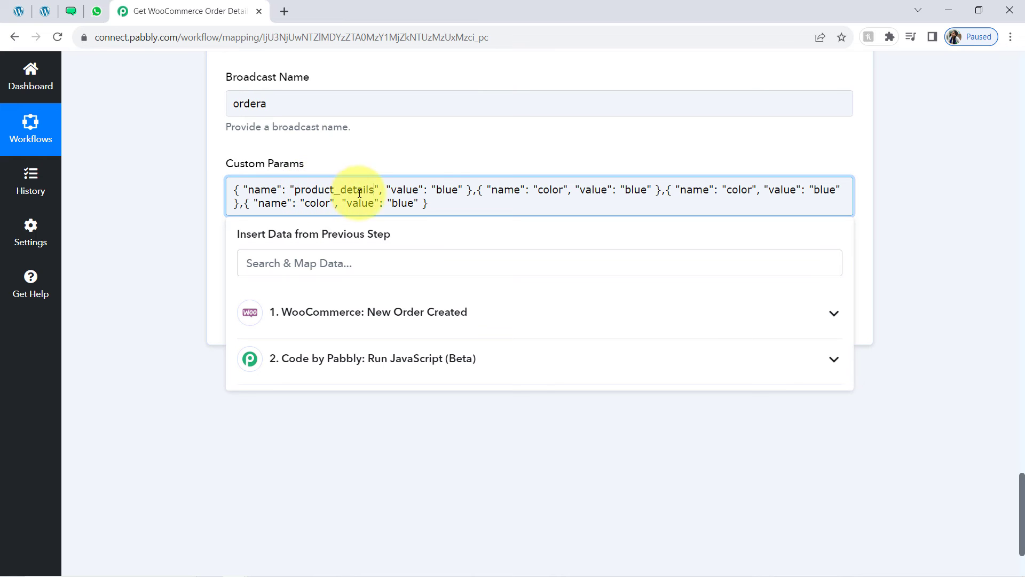
double_click(445, 193)
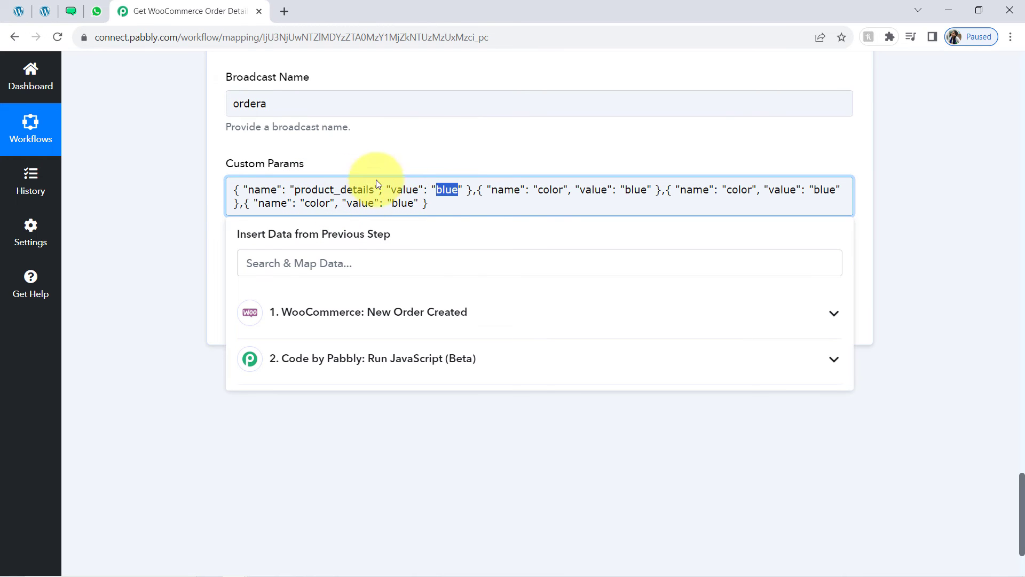
key("BackSpace")
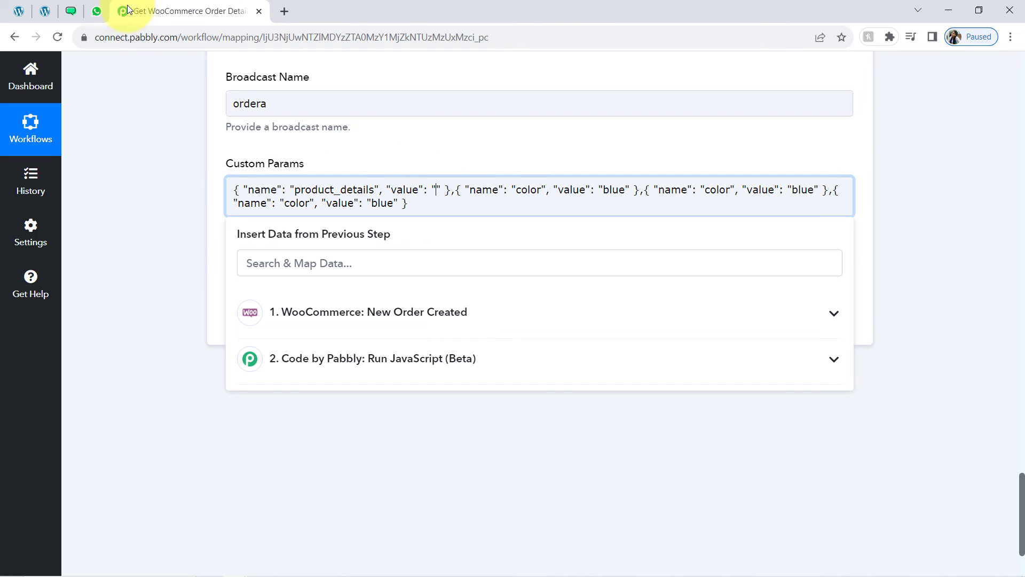
Review the Details of Order heading and sample product lines in the WATI template preview
left_click(71, 11)
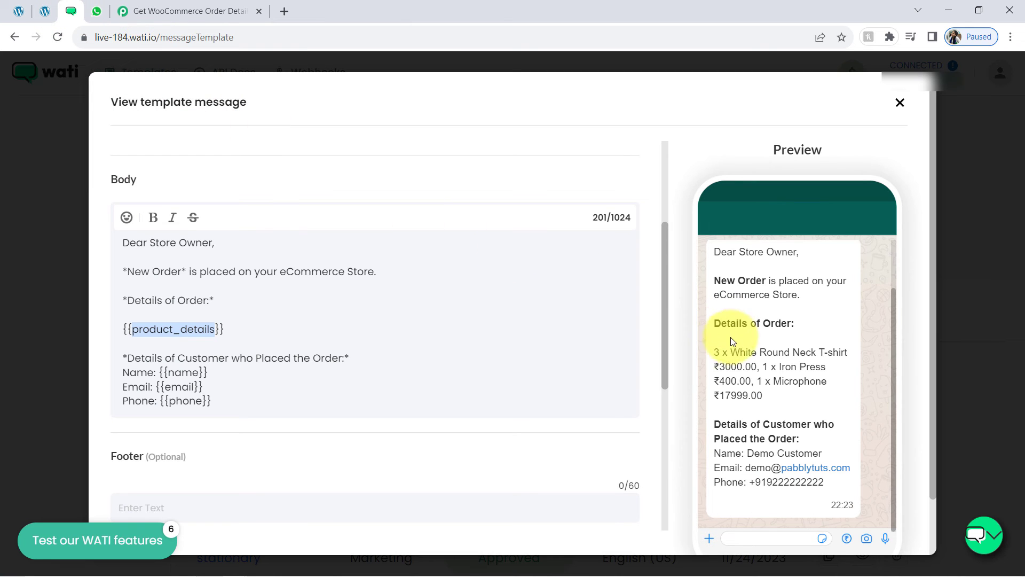
left_click_drag(721, 352, 772, 400)
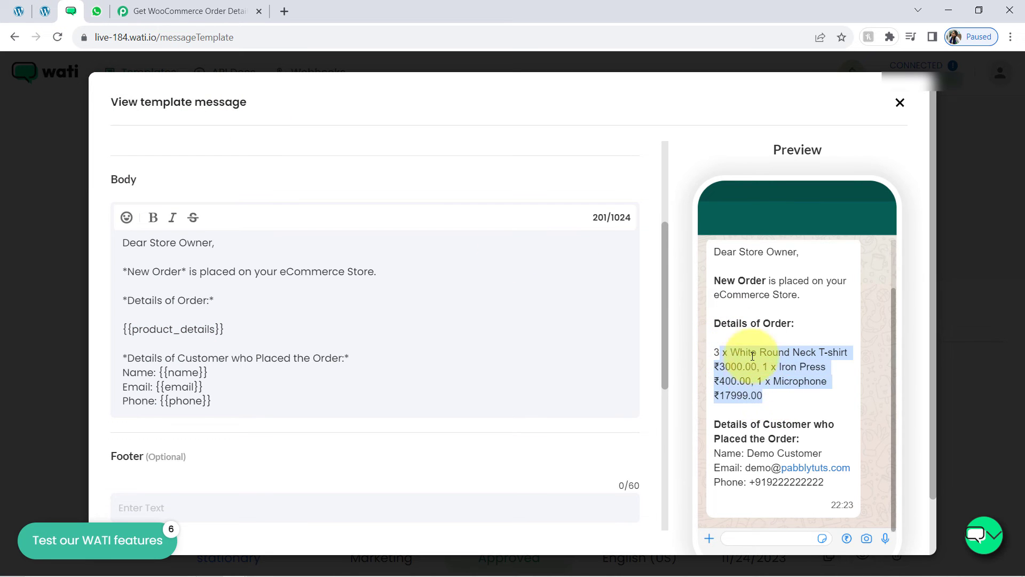
left_click_drag(722, 323, 789, 323)
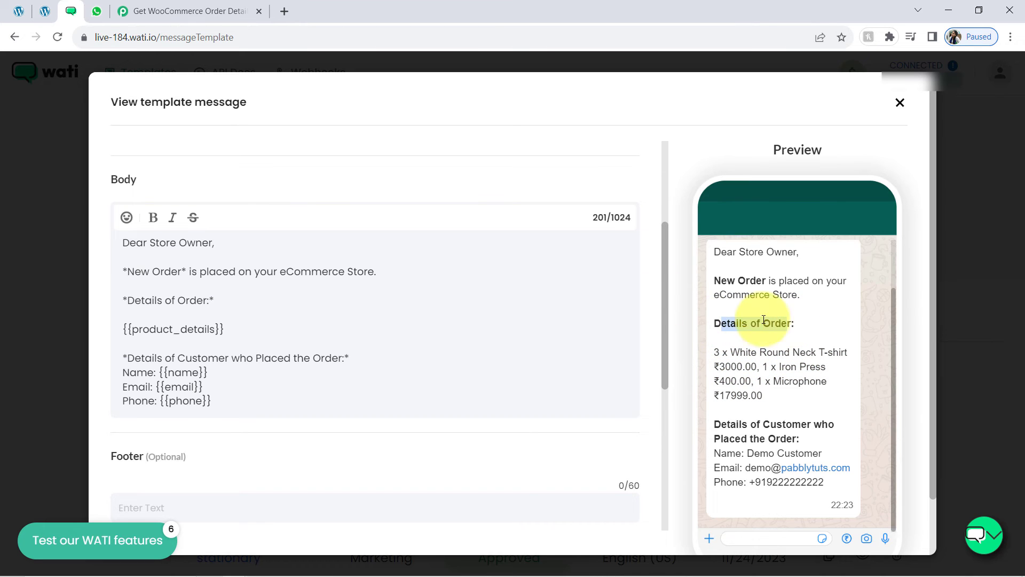
left_click(188, 11)
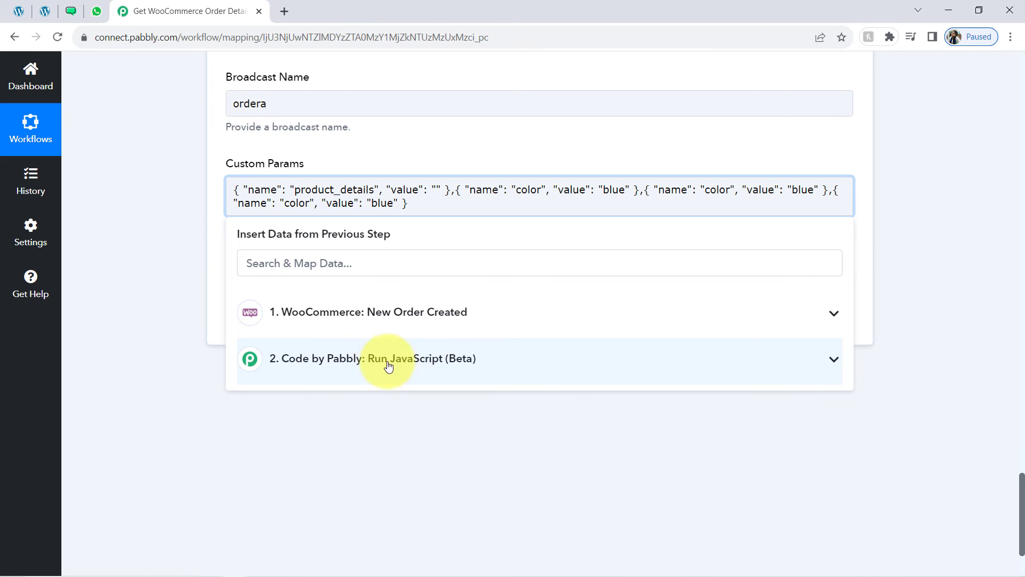
Map the JavaScript step's output into the product_details value
left_click(439, 360)
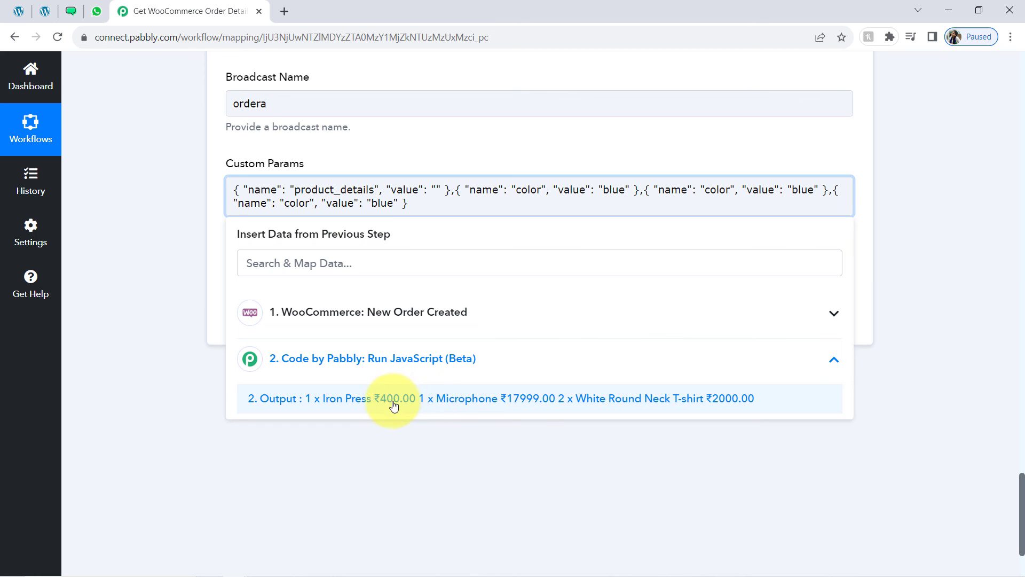
left_click(462, 402)
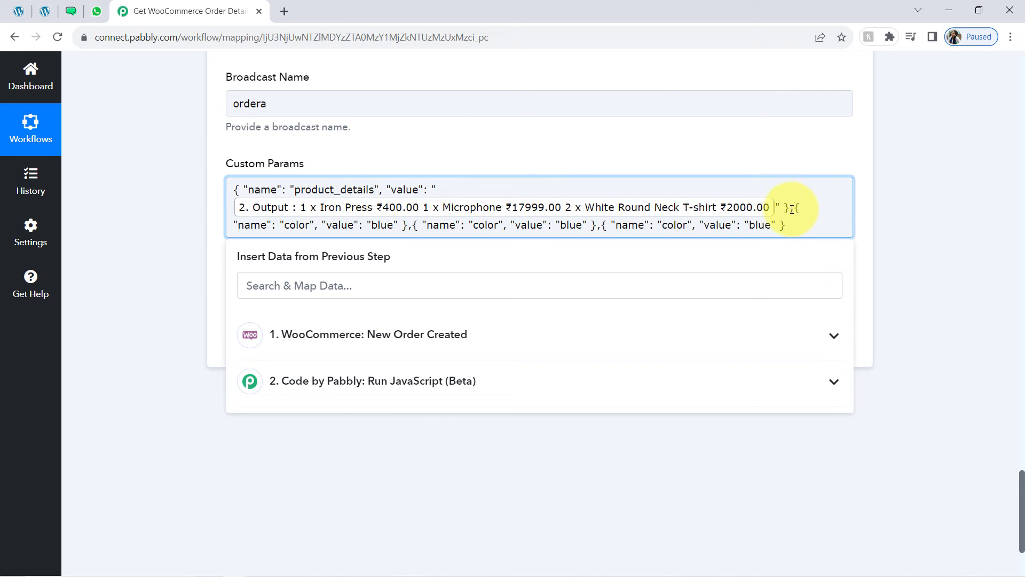
left_click_drag(792, 209, 406, 230)
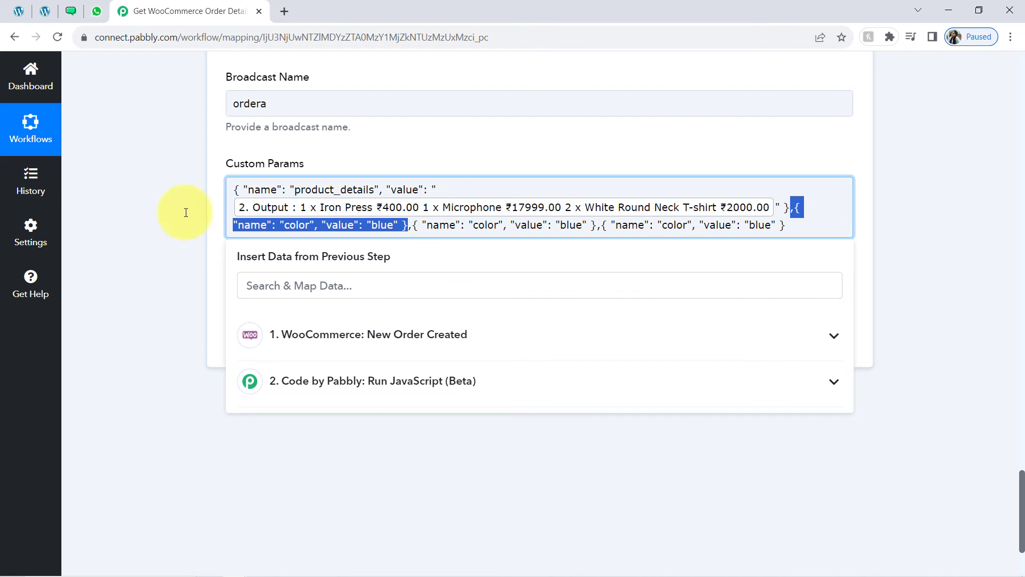
Rename the second custom param from color to name and delete its blue value
left_click(71, 11)
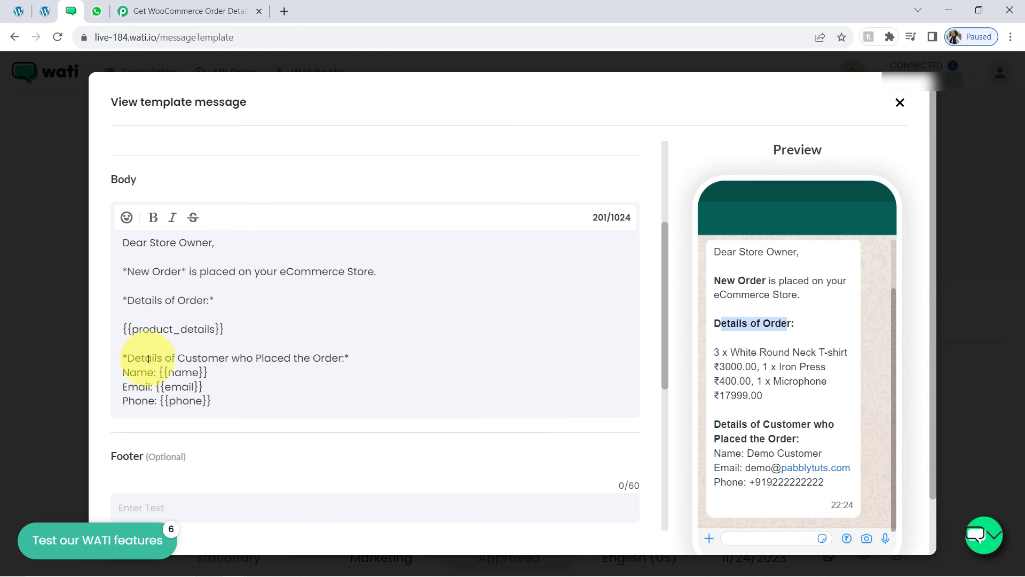
left_click(183, 376)
left_click(203, 10)
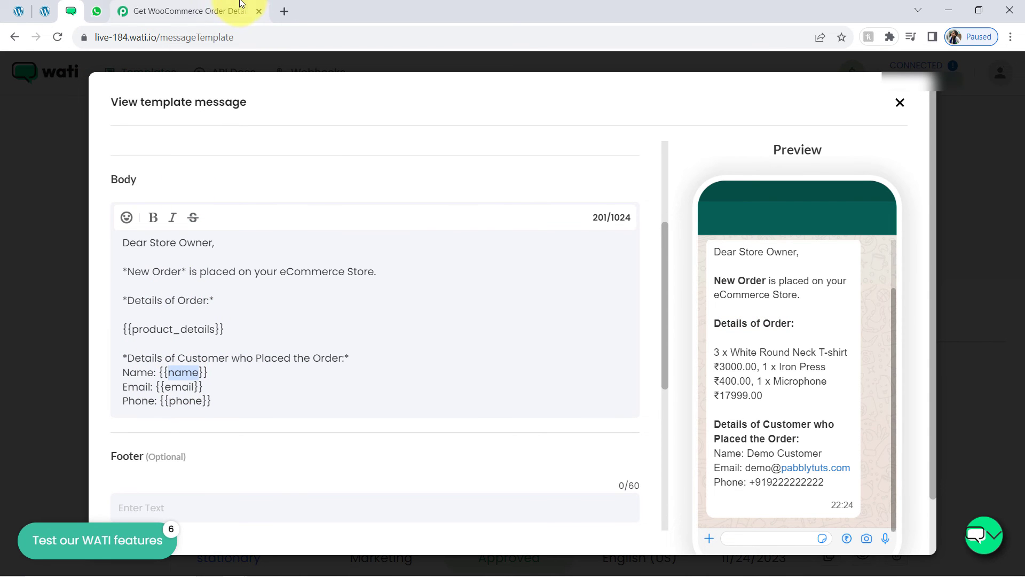
double_click(299, 223)
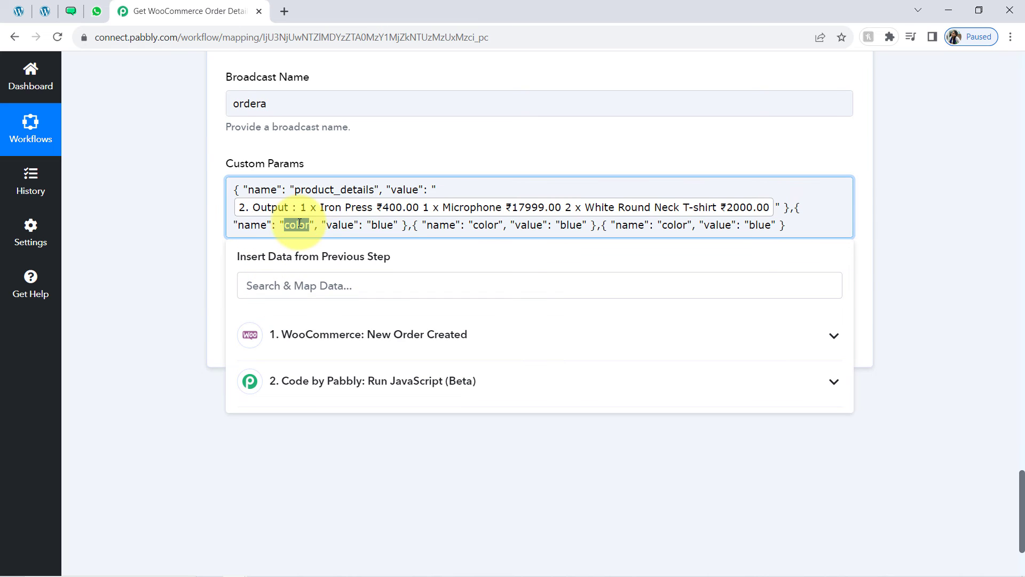
type("name")
double_click(375, 225)
key("BackSpace")
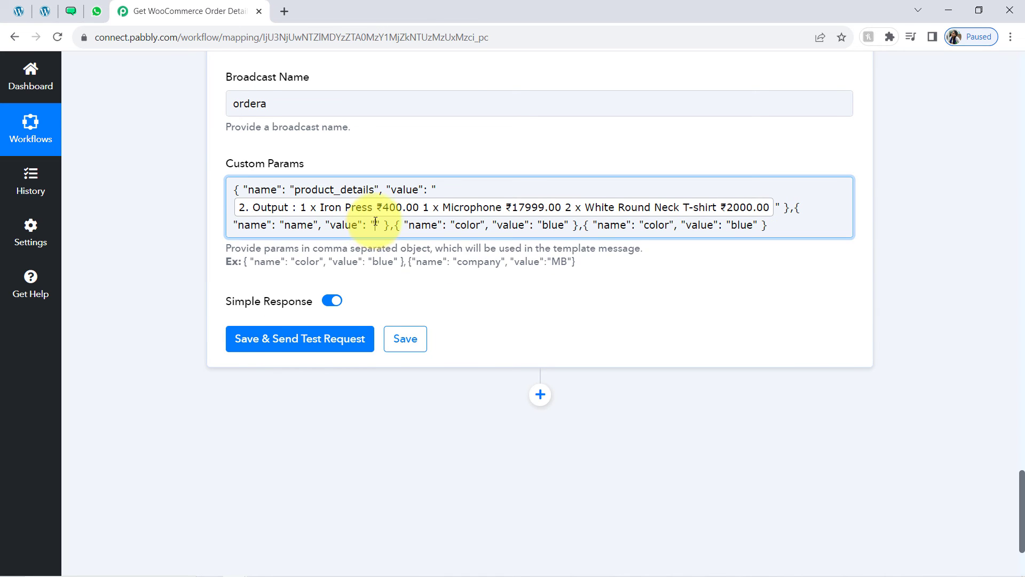
Map Shipping First Name and Shipping Last Name into the name param's value
left_click(275, 285)
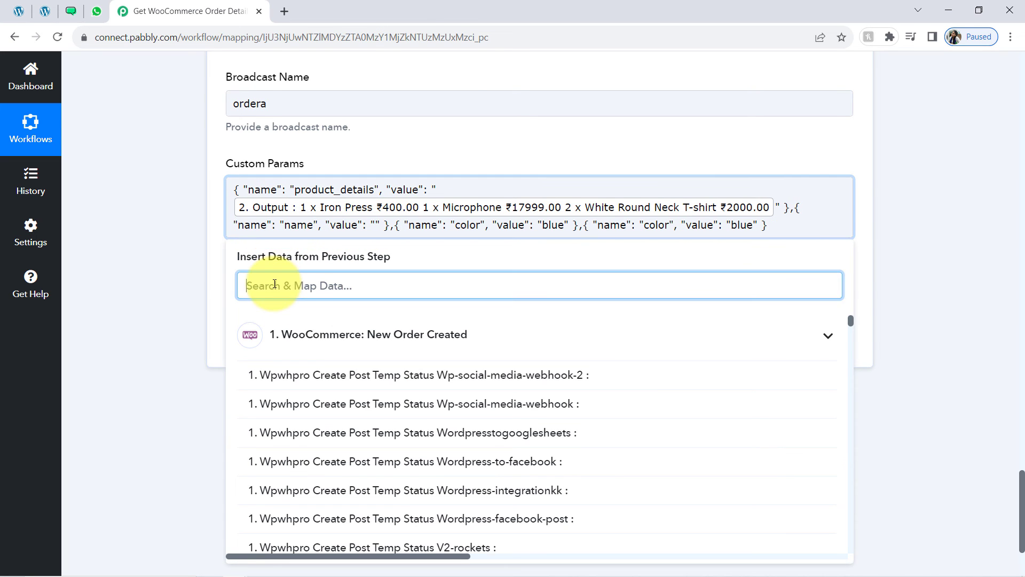
type("test")
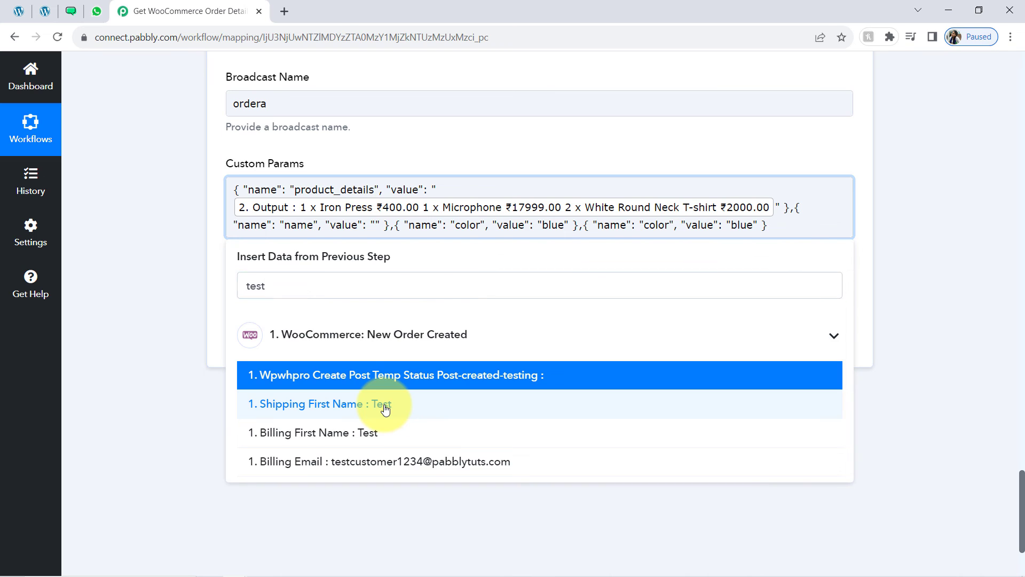
left_click(385, 409)
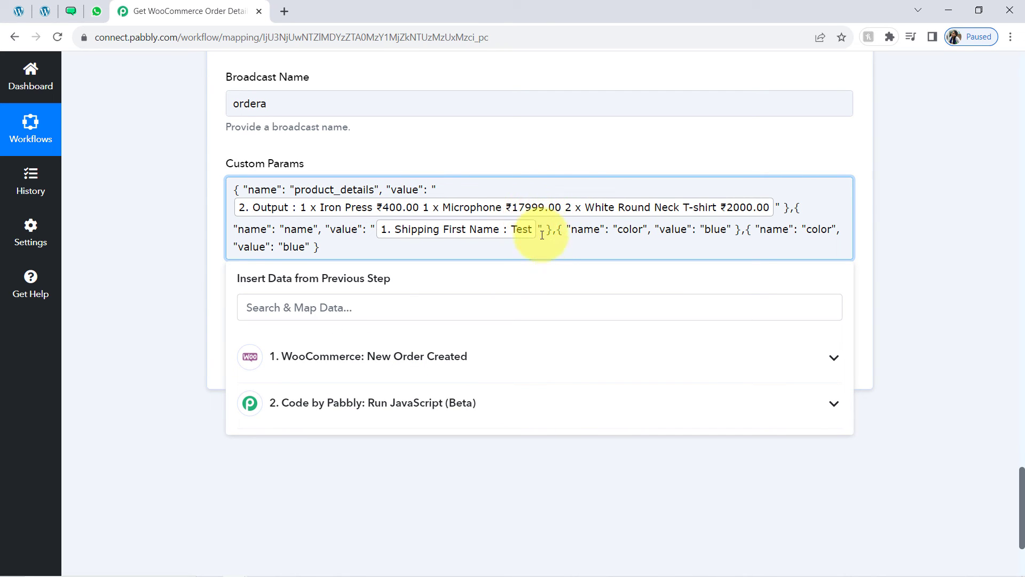
left_click(376, 299)
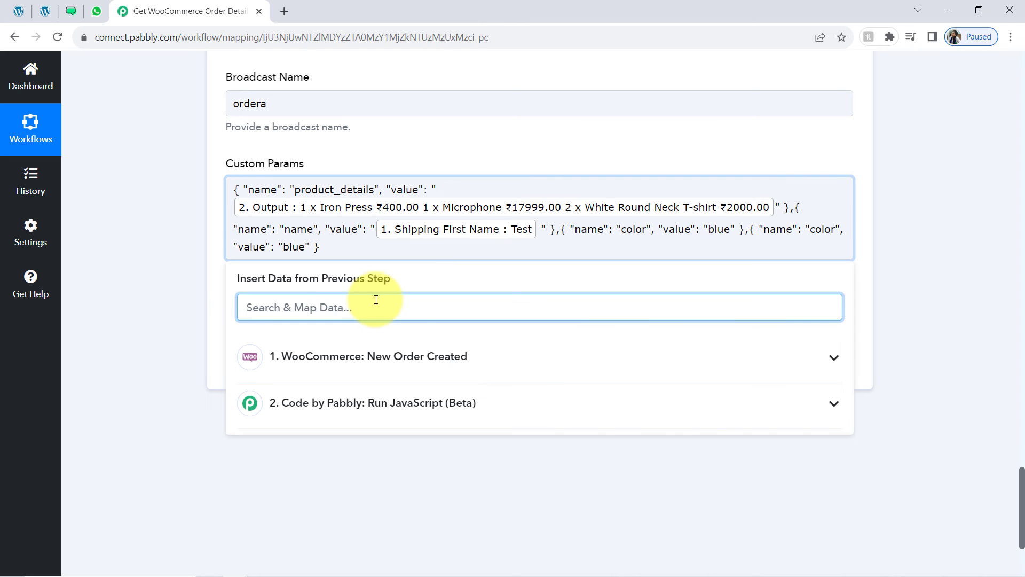
type("cus")
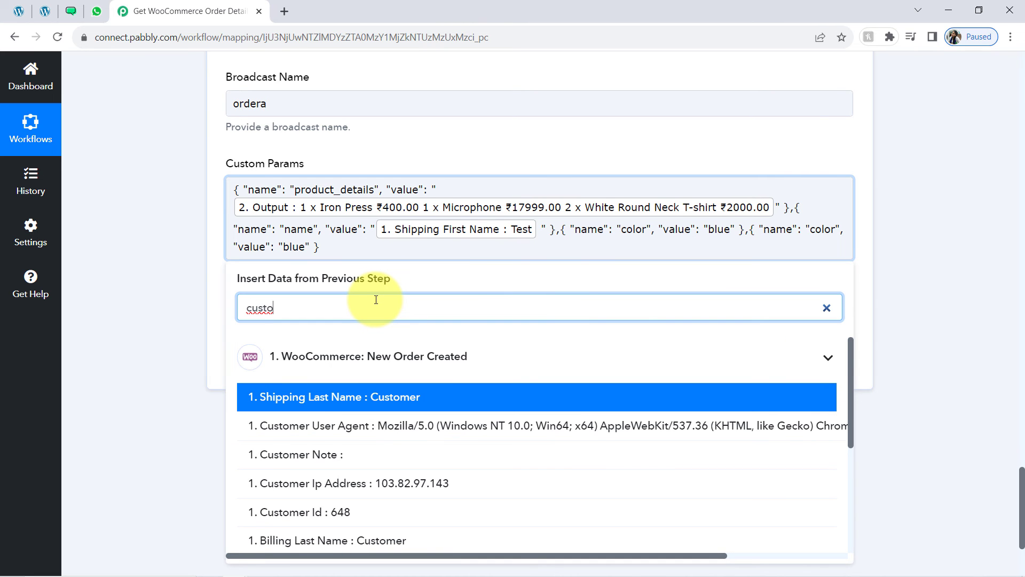
type("to")
left_click(379, 397)
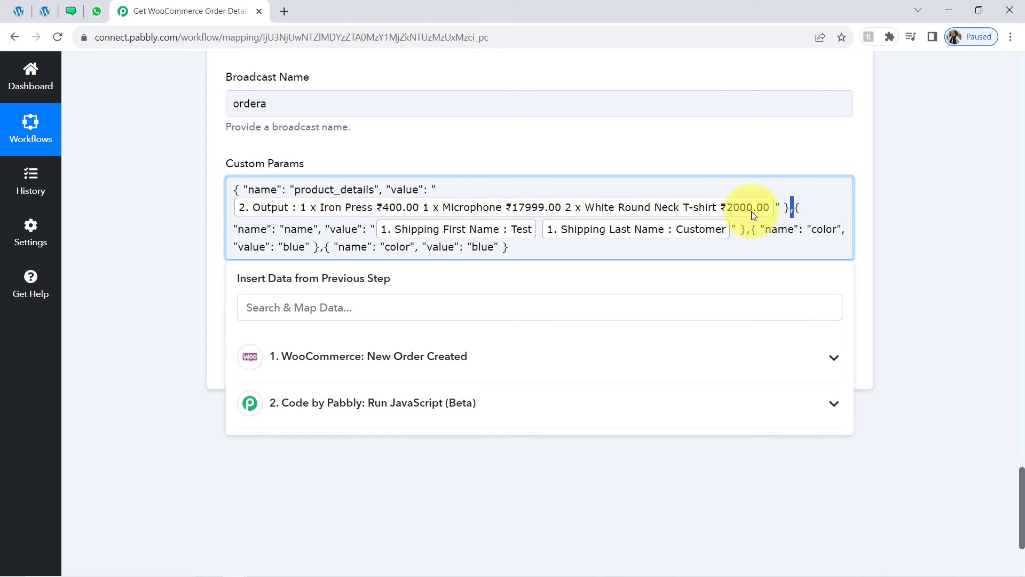
left_click_drag(793, 208, 742, 229)
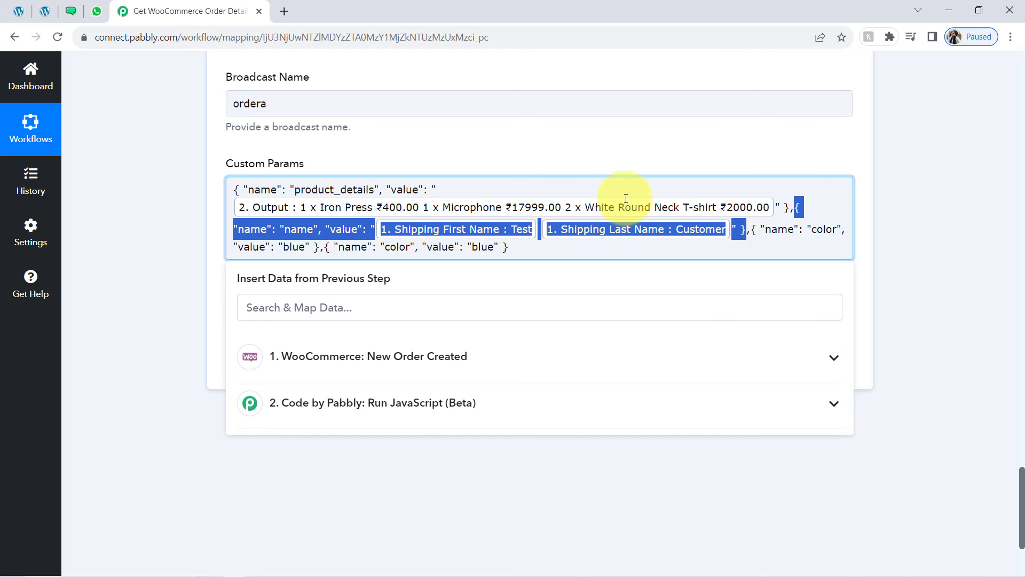
Rename the third param from color to email and map the order's Billing Email as its value
left_click_drag(751, 229, 303, 261)
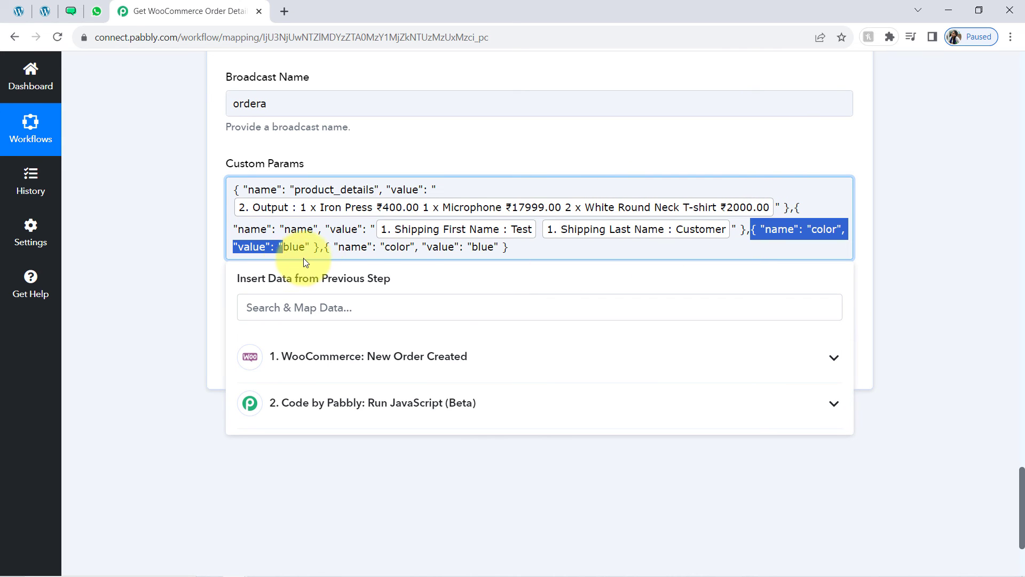
left_click(71, 10)
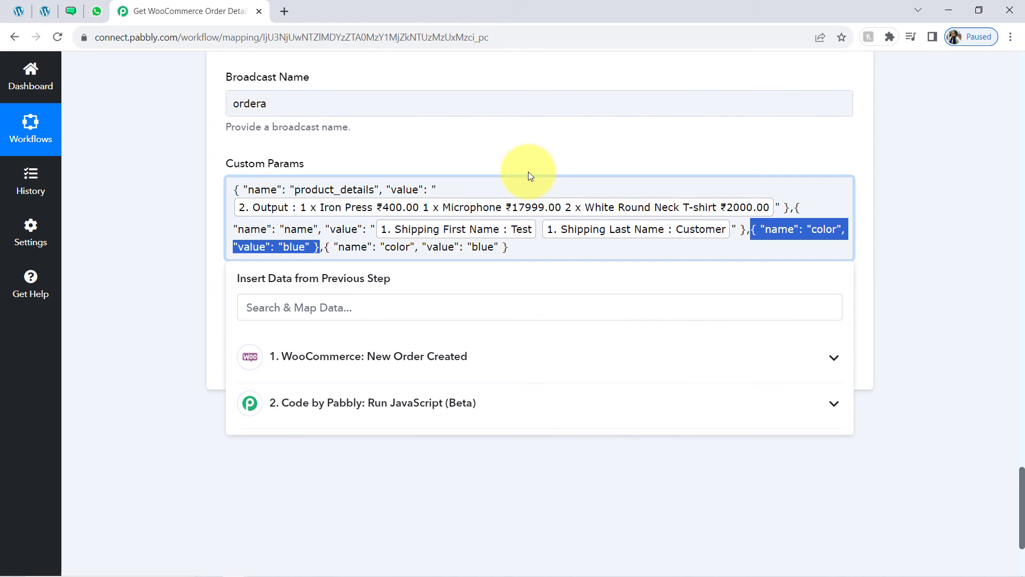
left_click(154, 10)
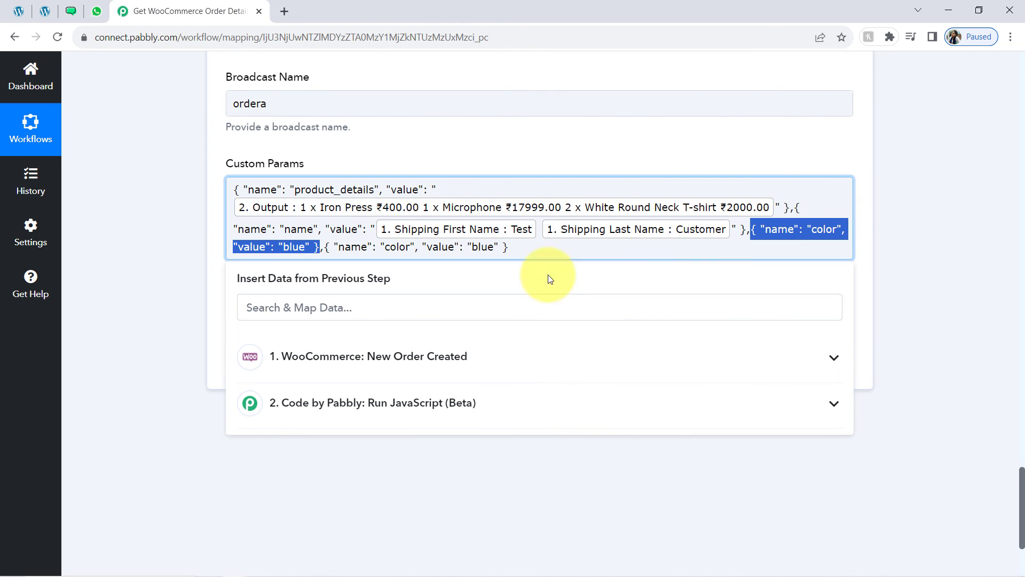
left_click(429, 246)
double_click(825, 231)
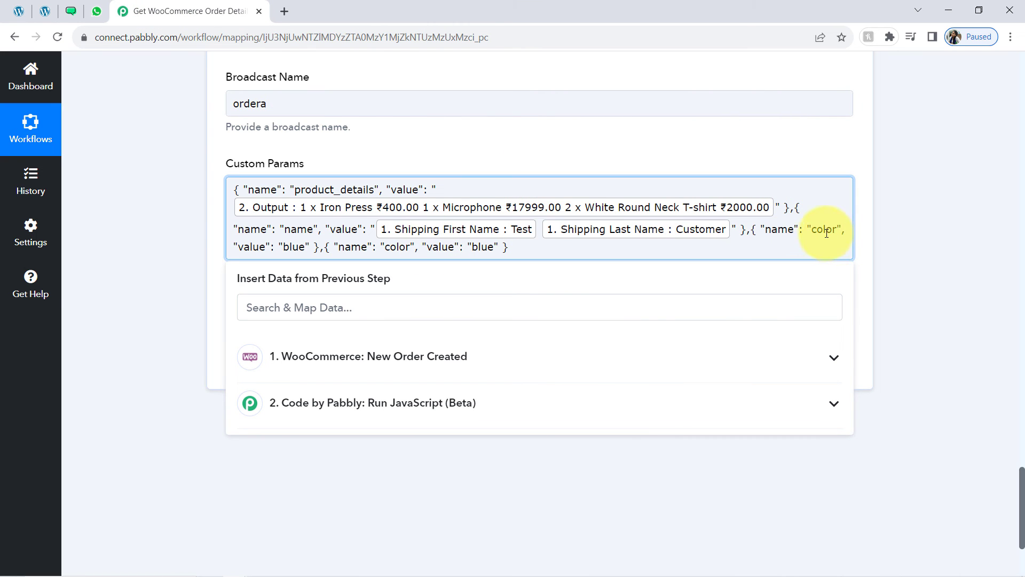
type("email\",")
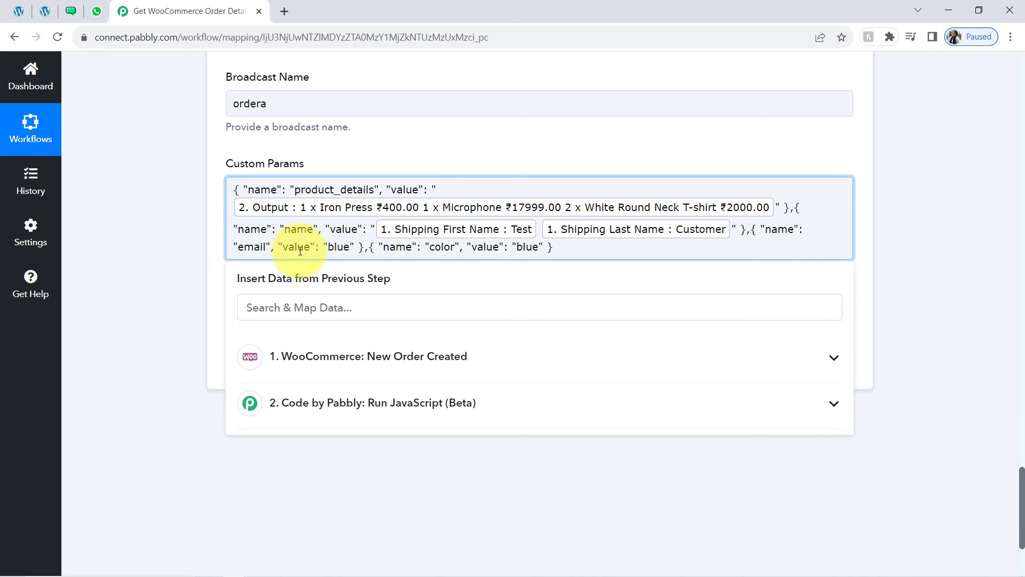
key("BackSpace")
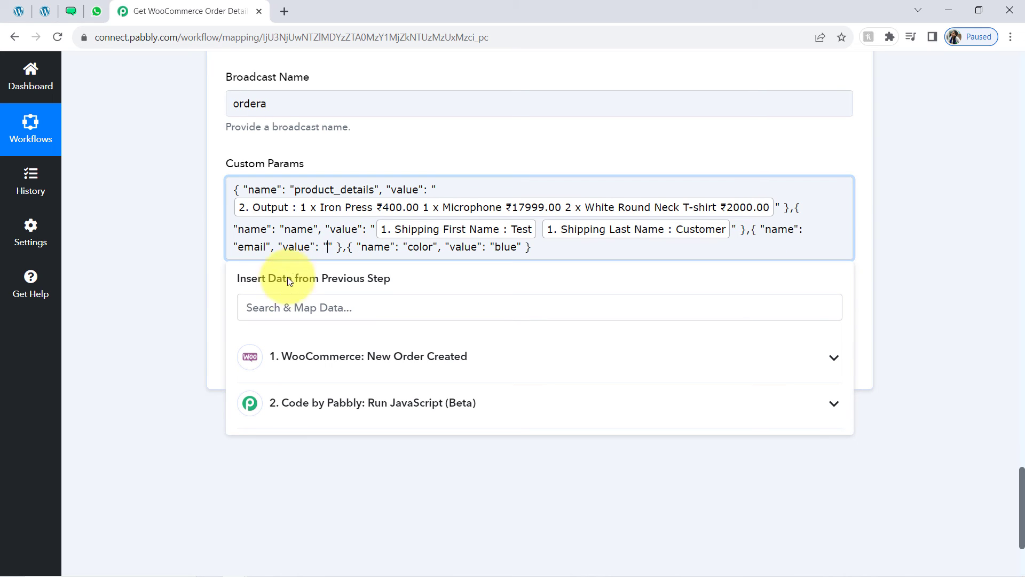
left_click(267, 307)
type("em")
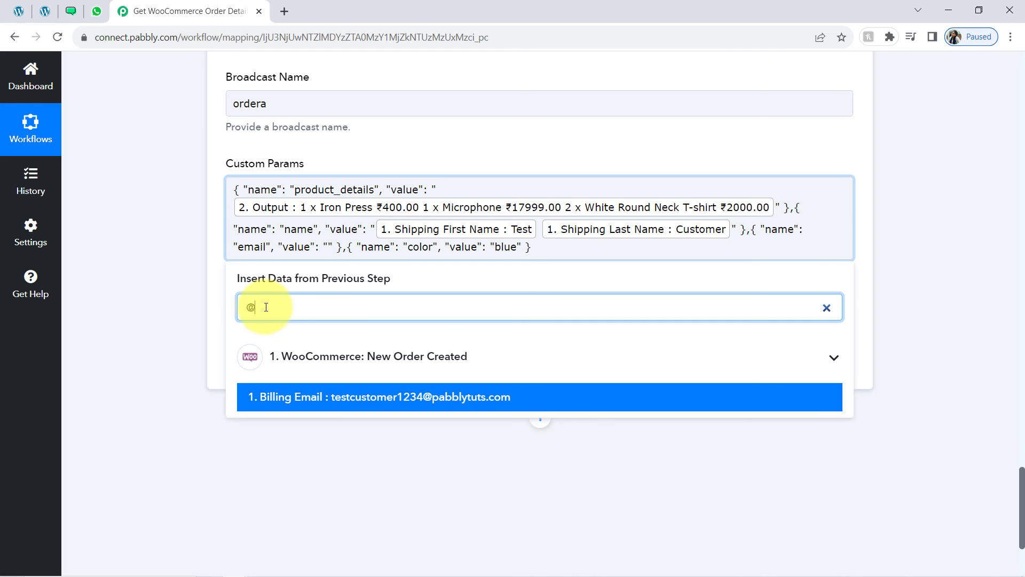
left_click(343, 398)
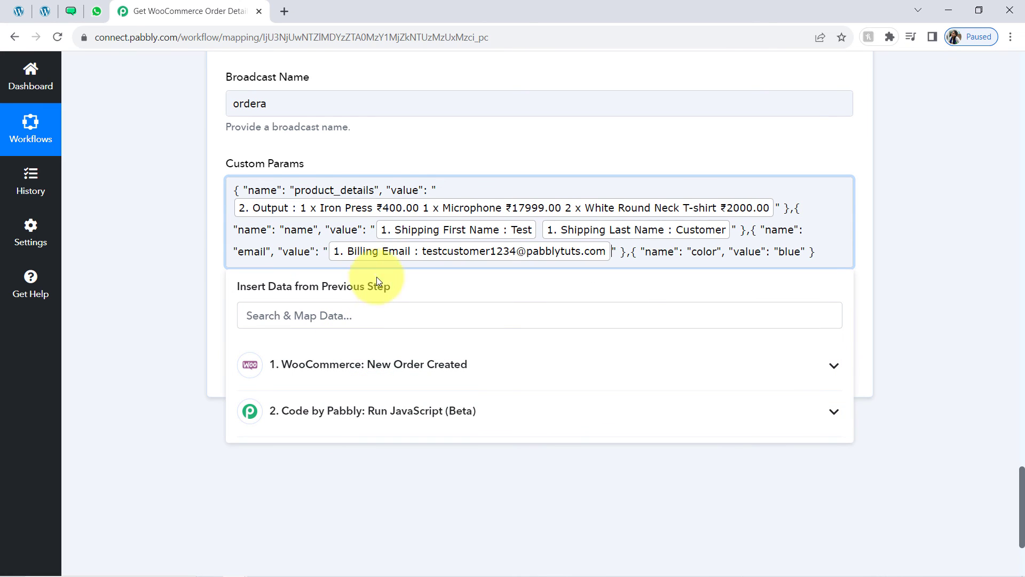
left_click_drag(639, 251, 770, 251)
Rename the last custom param from color to phone and delete its blue value
left_click(71, 11)
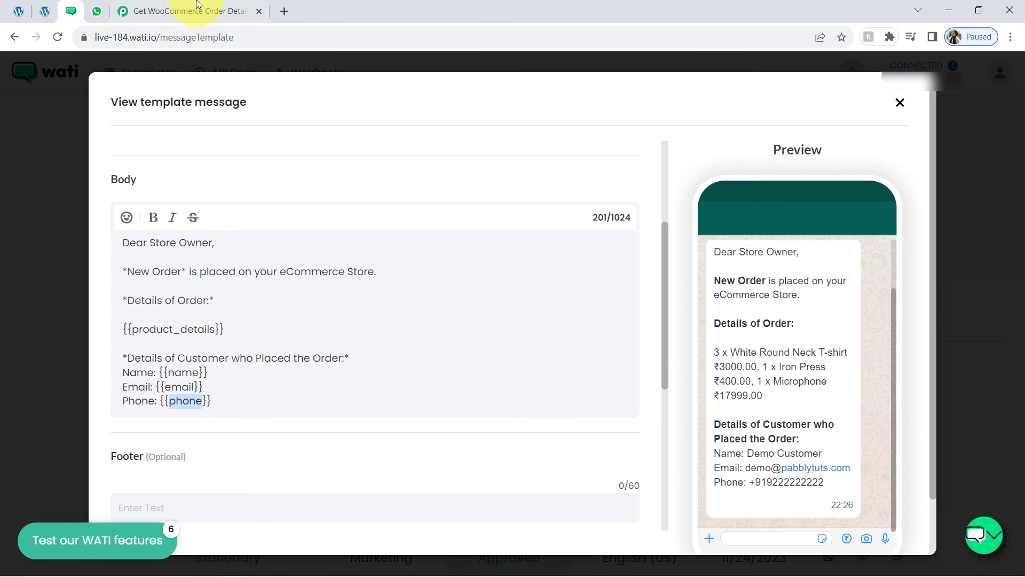
left_click(213, 11)
double_click(706, 252)
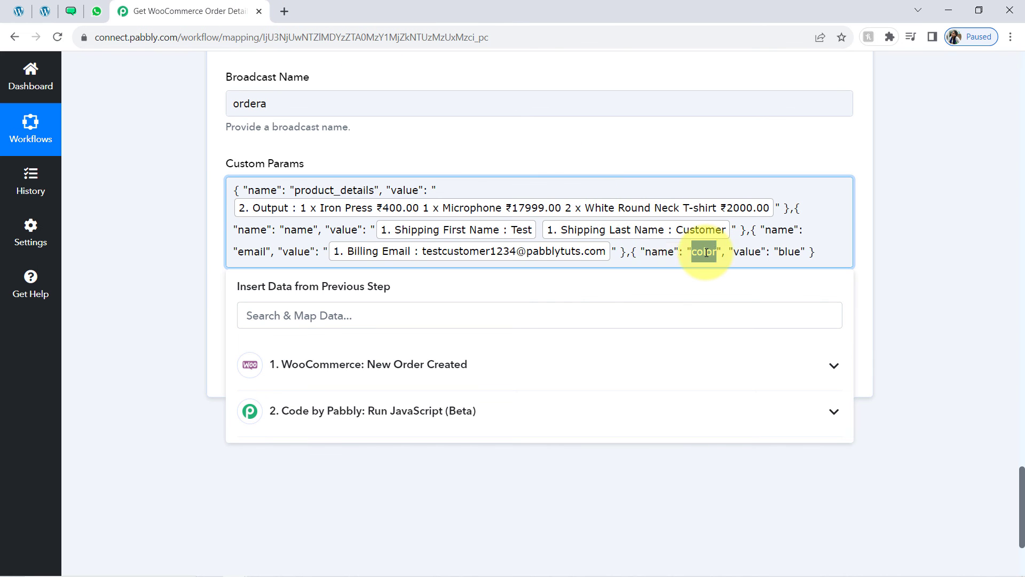
type("phone")
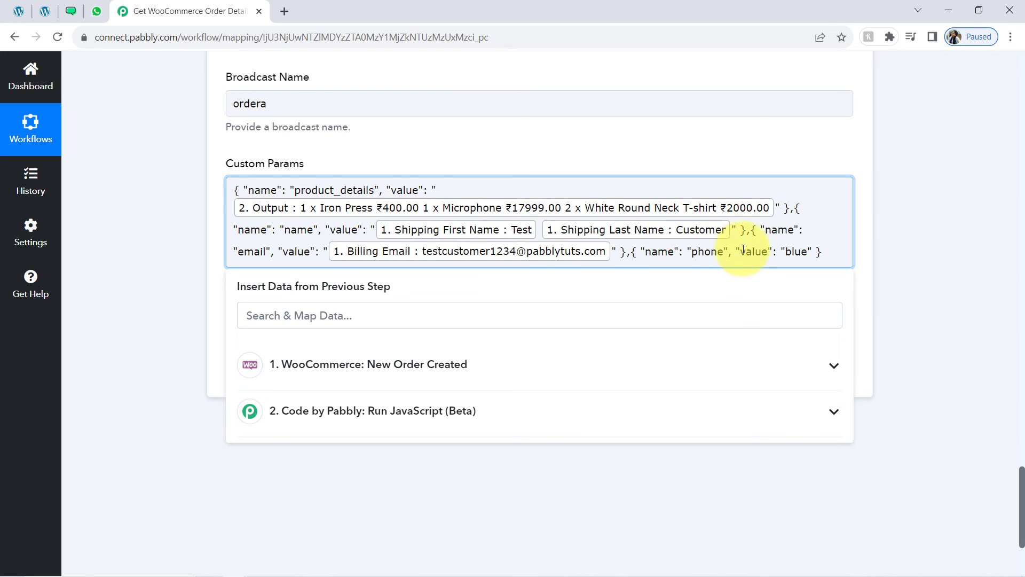
double_click(795, 251)
key("BackSpace")
Map the order's Billing Phone into the phone param's value
left_click(391, 313)
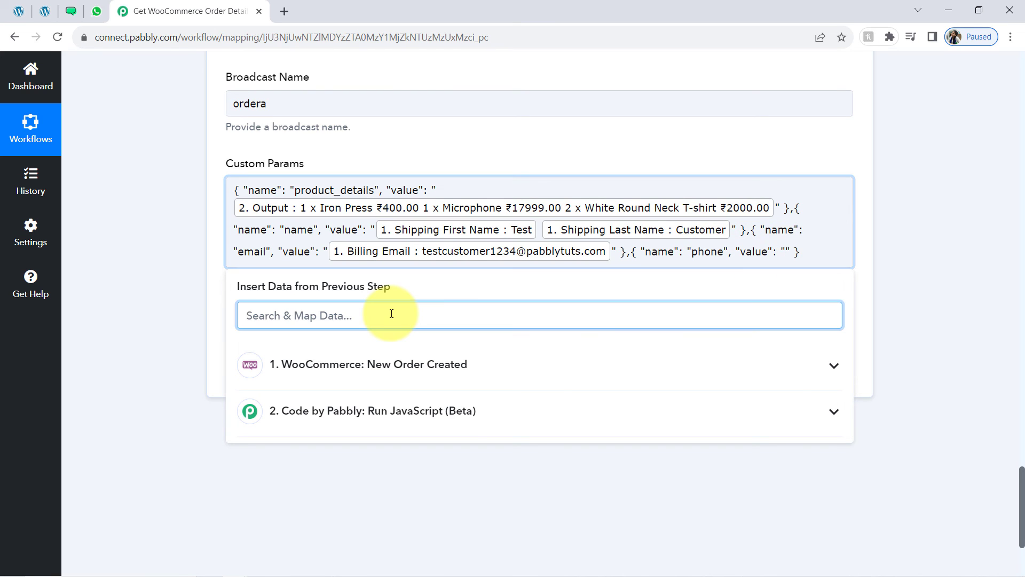
type("9")
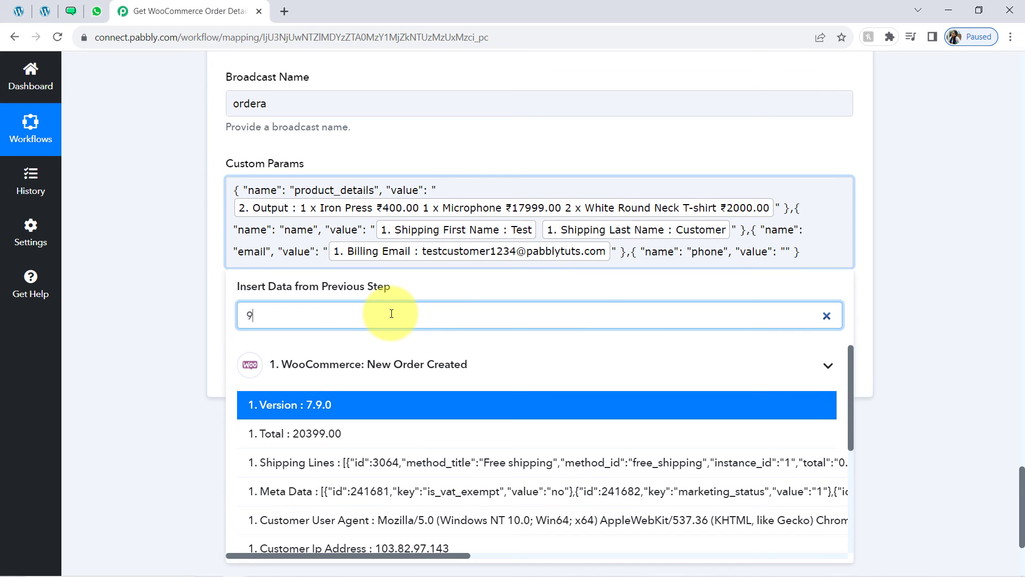
type("7")
key("BackSpace")
key("BackSpace")
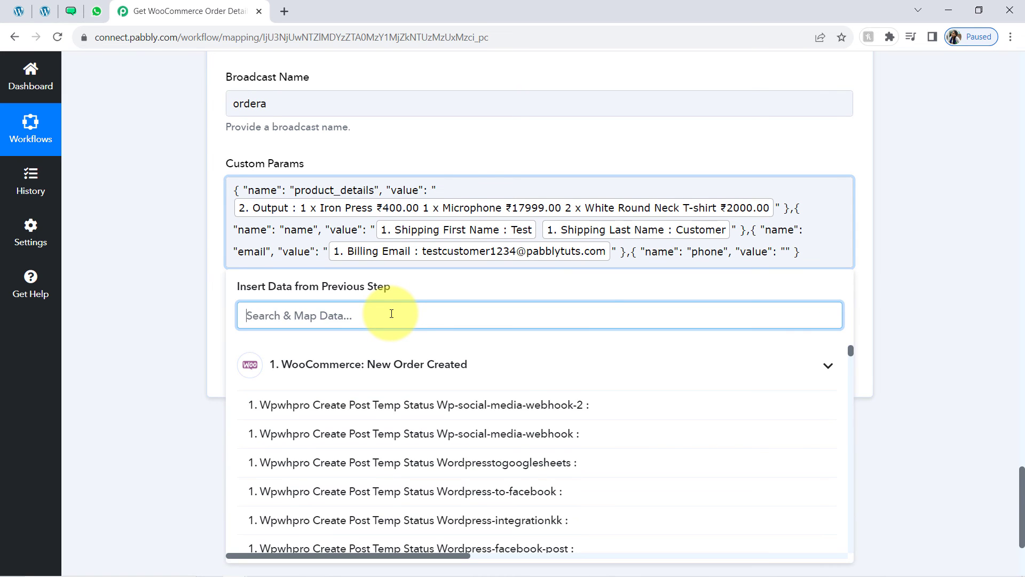
type("pho")
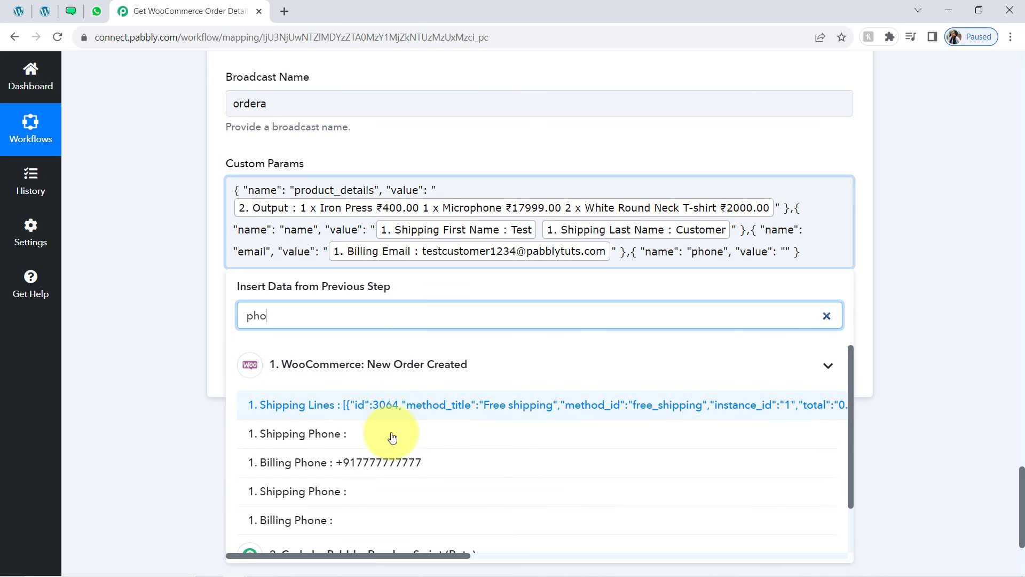
left_click(378, 462)
left_click(640, 285)
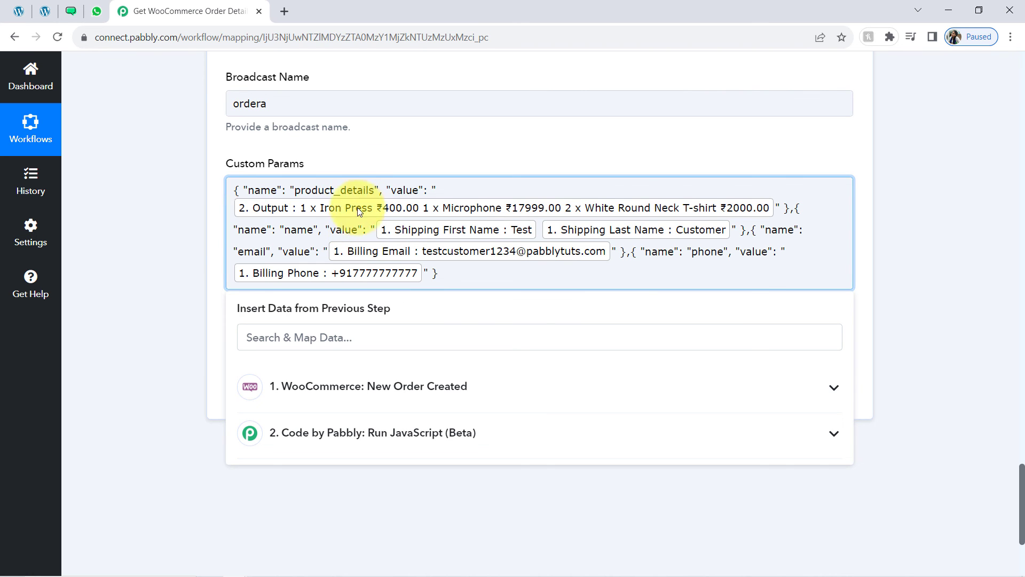
left_click(193, 242)
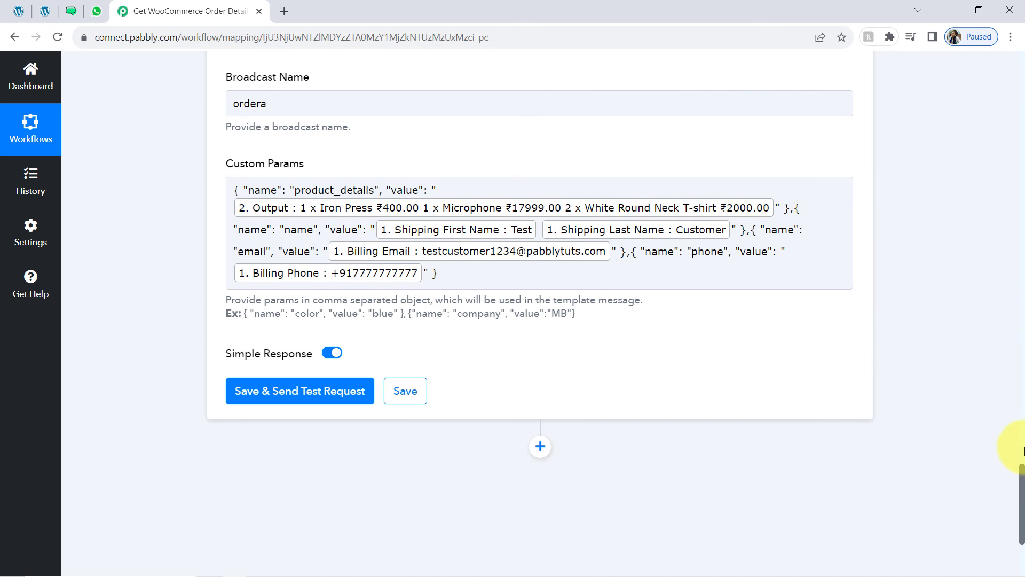
Adjust the recipient WhatsApp number, then save and test-send the WATI step for template ordera
scroll(1015, 448, "up", 7)
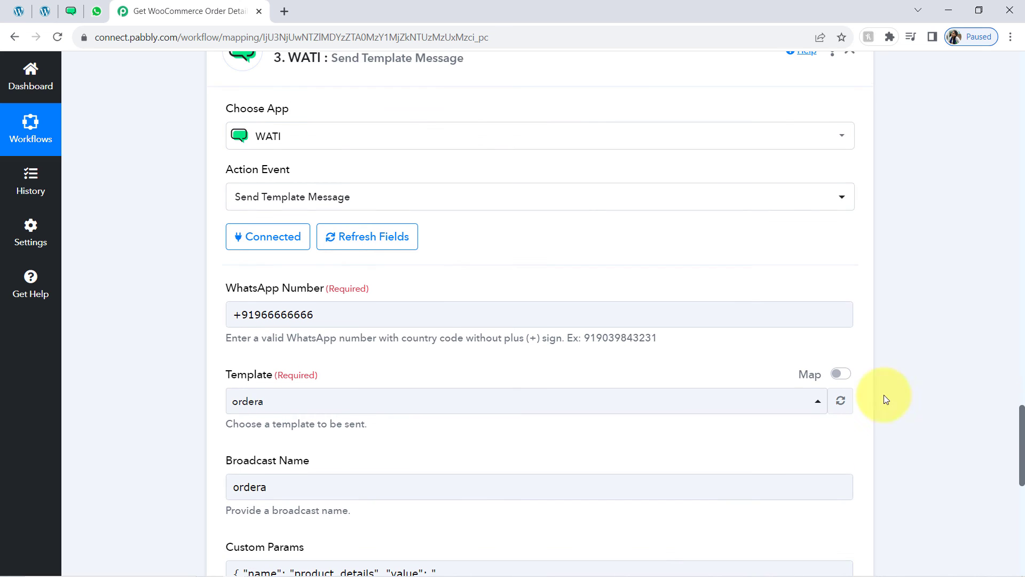
left_click(265, 313)
left_click_drag(257, 316, 320, 304)
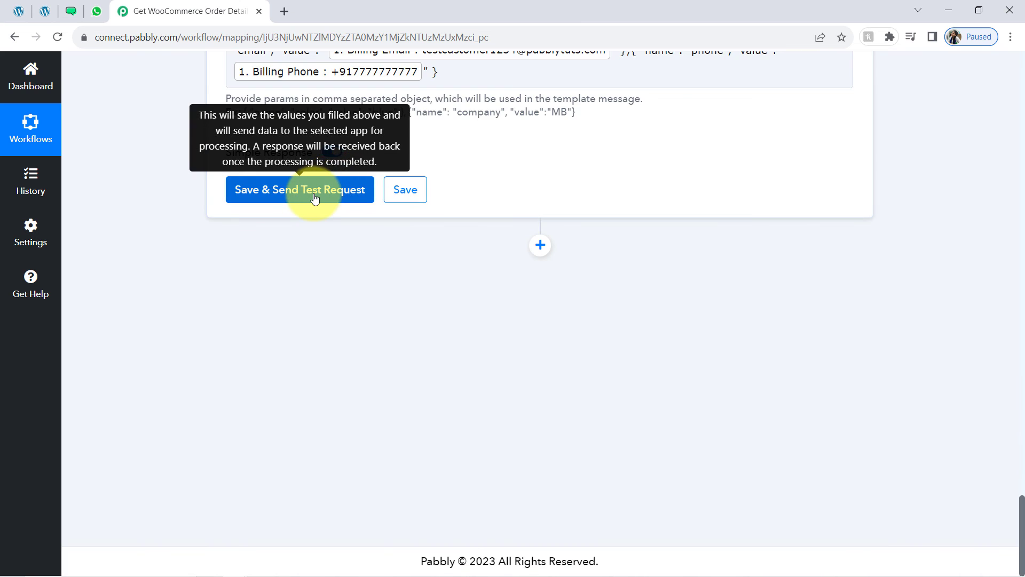
left_click(301, 191)
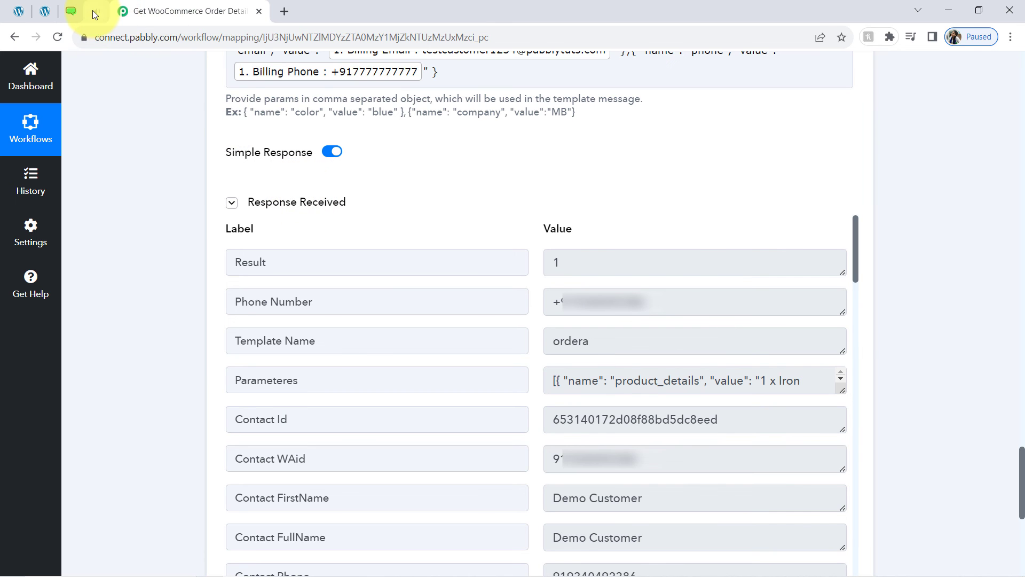
left_click(93, 11)
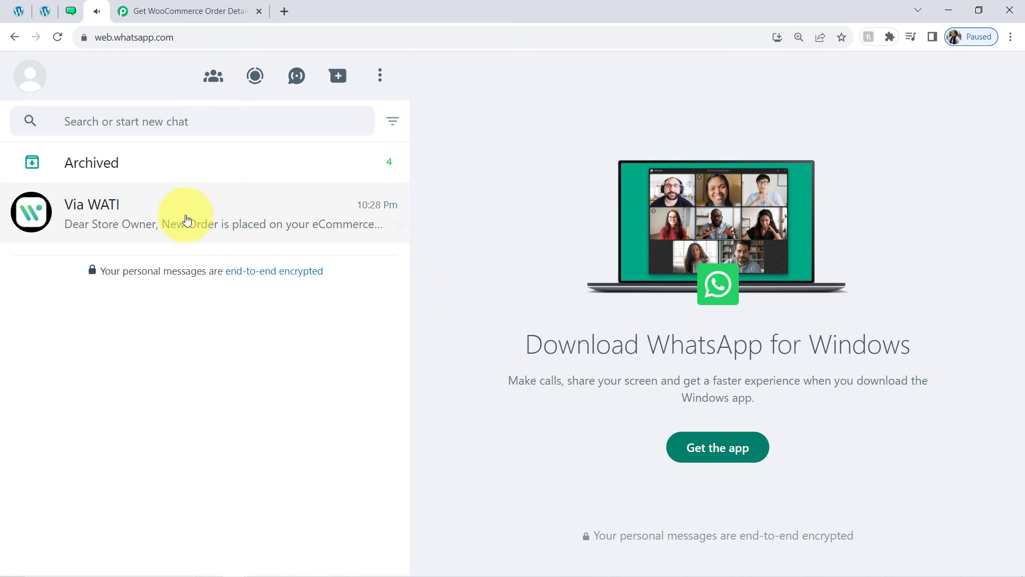
Open the Via WATI chat and review the New Order message's items, prices and customer details
left_click(163, 227)
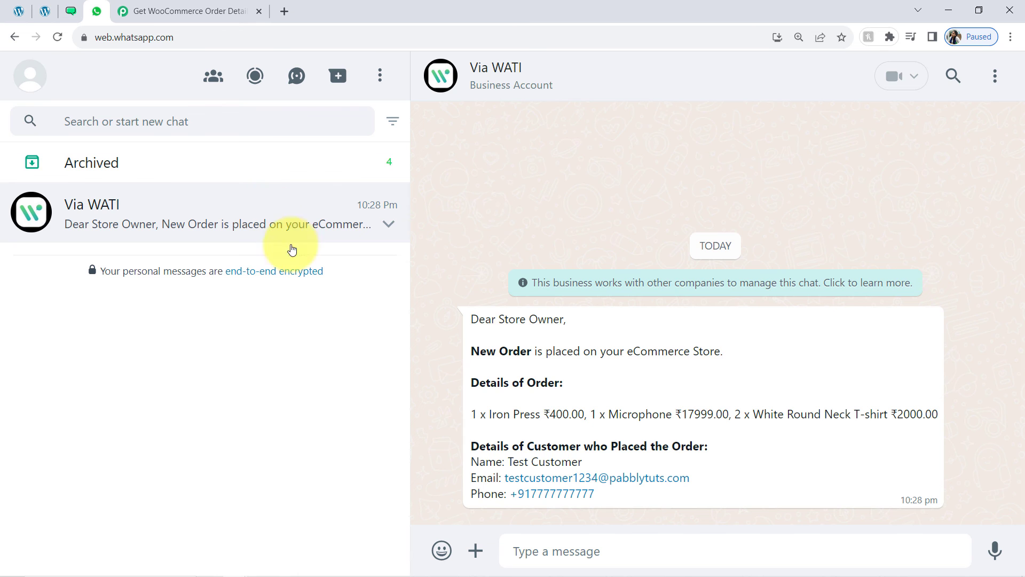
left_click_drag(477, 311, 581, 496)
left_click(502, 324)
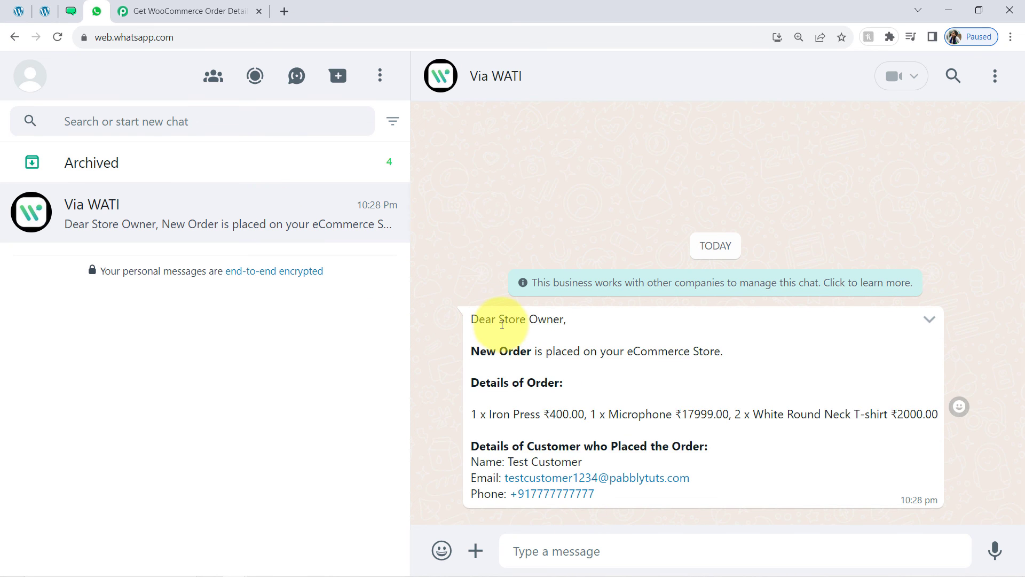
left_click_drag(496, 320, 564, 321)
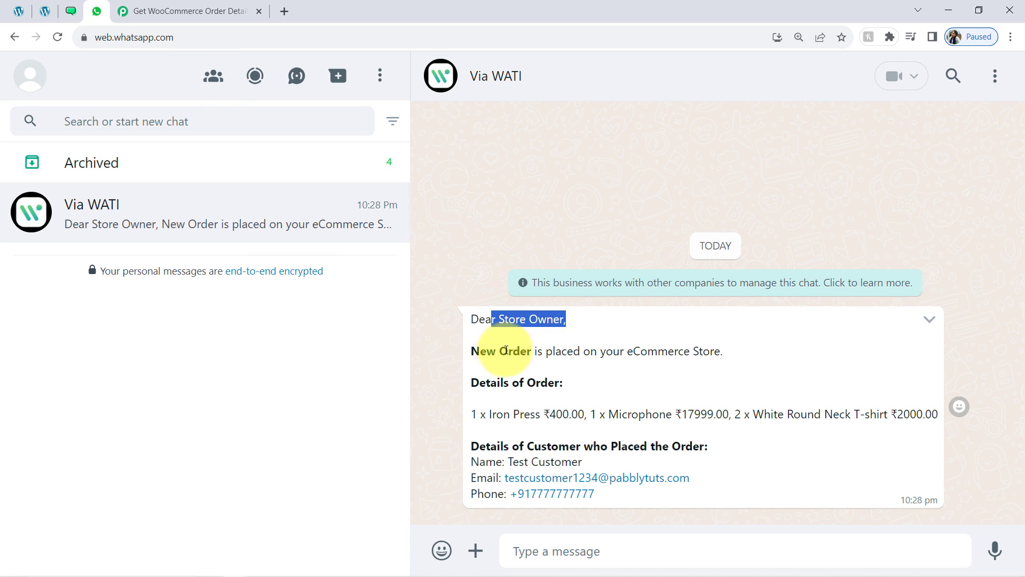
left_click_drag(501, 353, 710, 350)
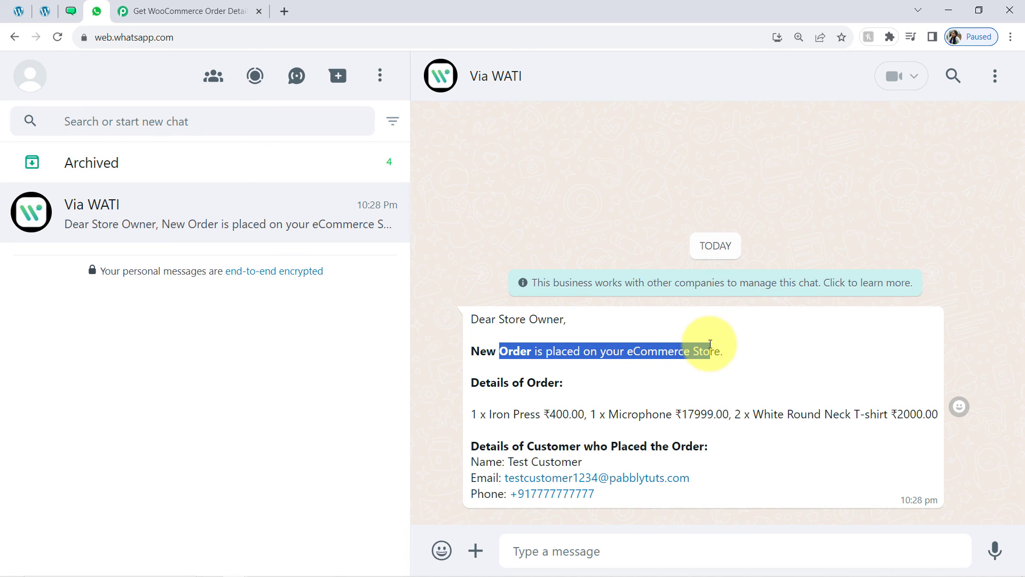
left_click_drag(491, 382, 548, 382)
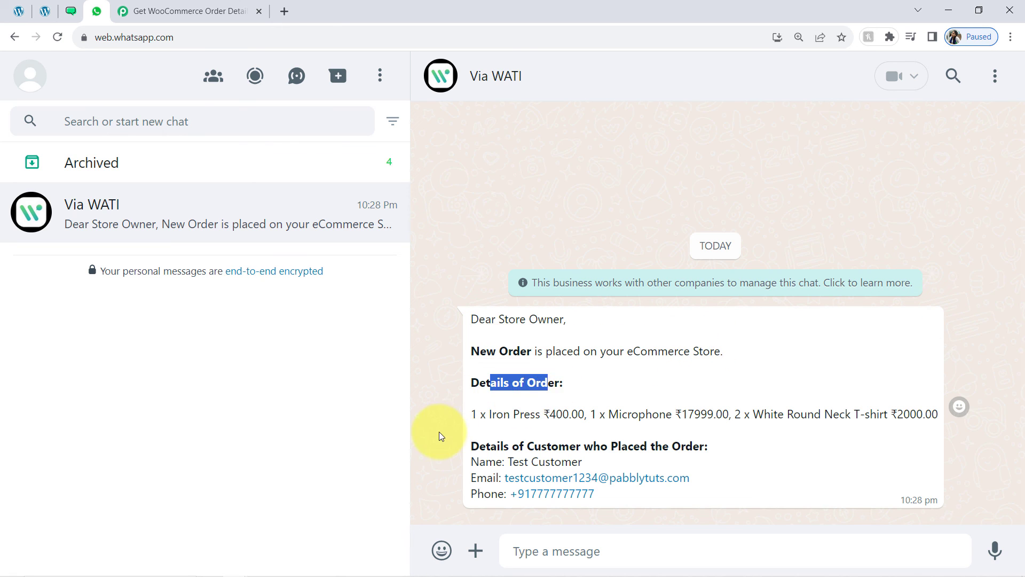
left_click_drag(492, 415, 922, 415)
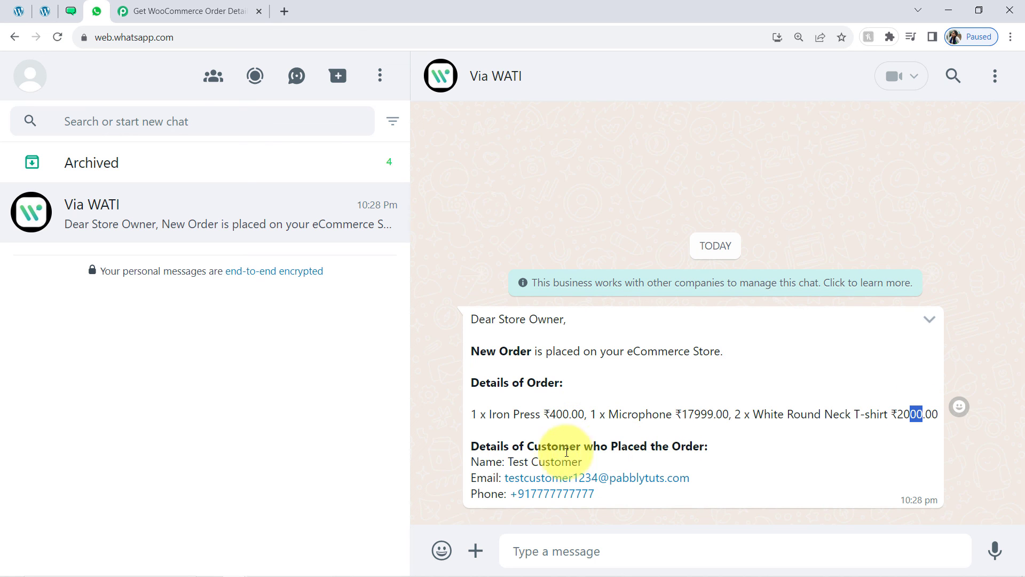
left_click_drag(509, 463, 572, 493)
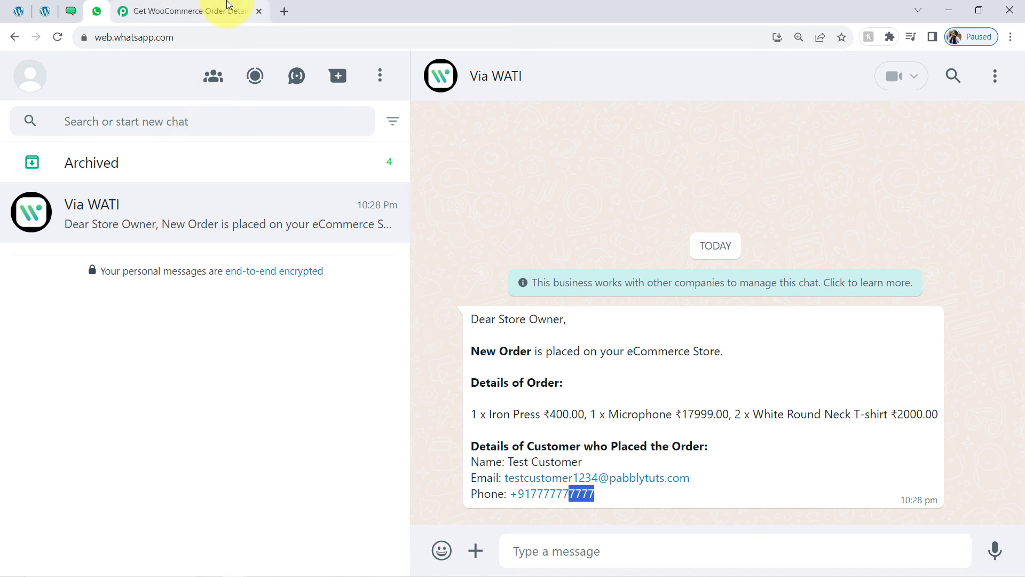
left_click(197, 12)
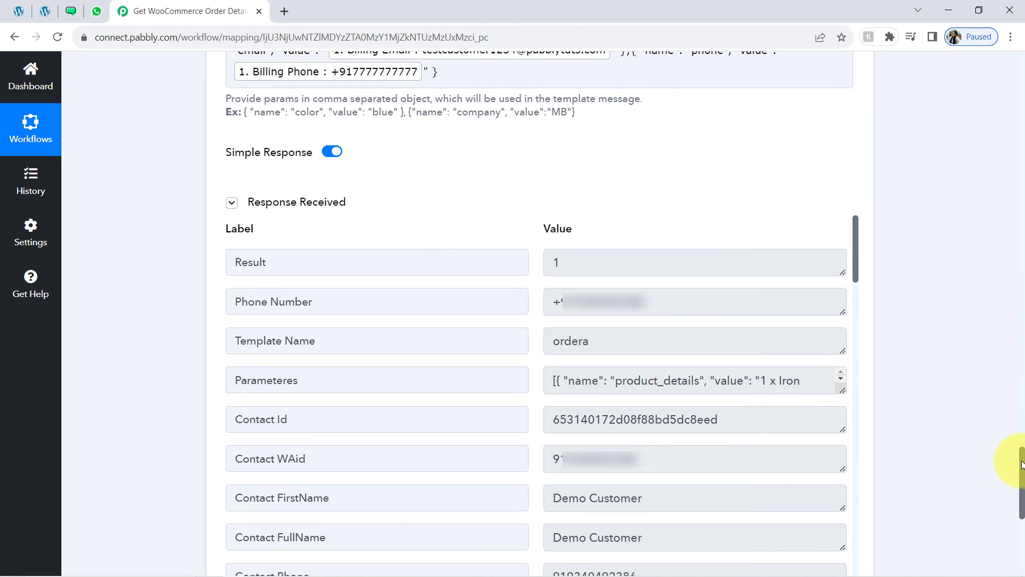
Collapse the WooCommerce, Code by Pabbly and WATI step cards
left_click_drag(1021, 464, 1012, 48)
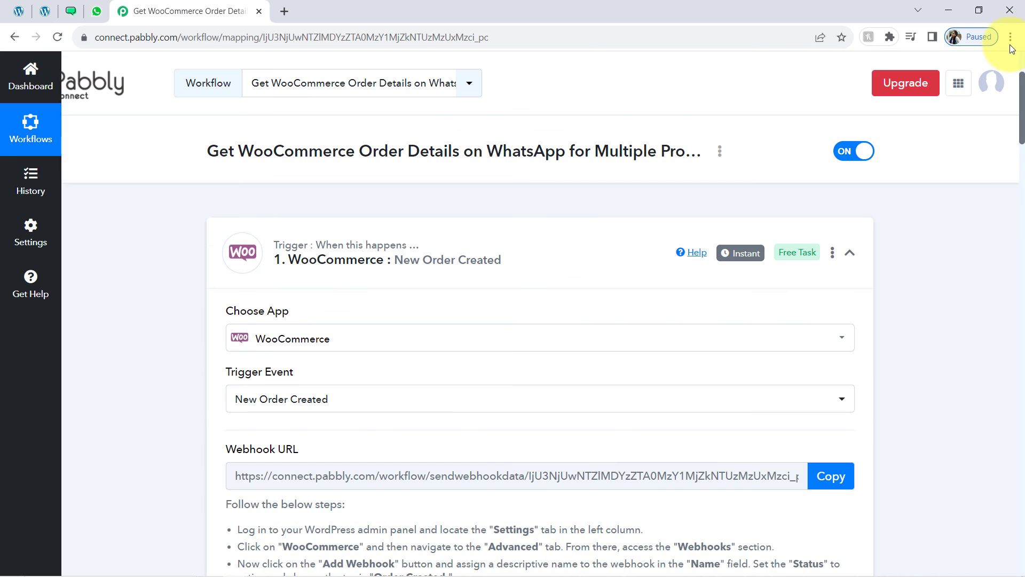
left_click(377, 255)
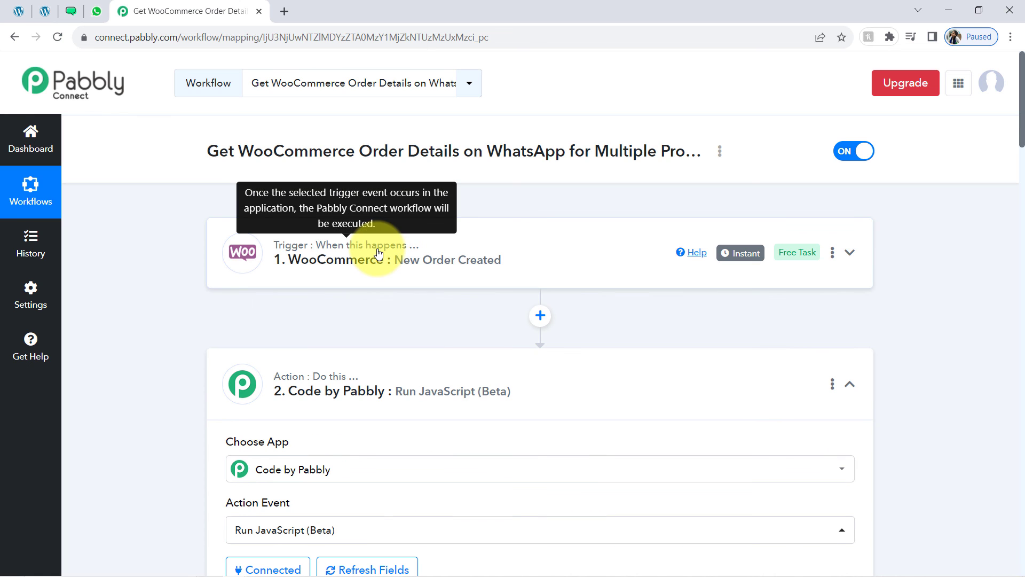
left_click(270, 385)
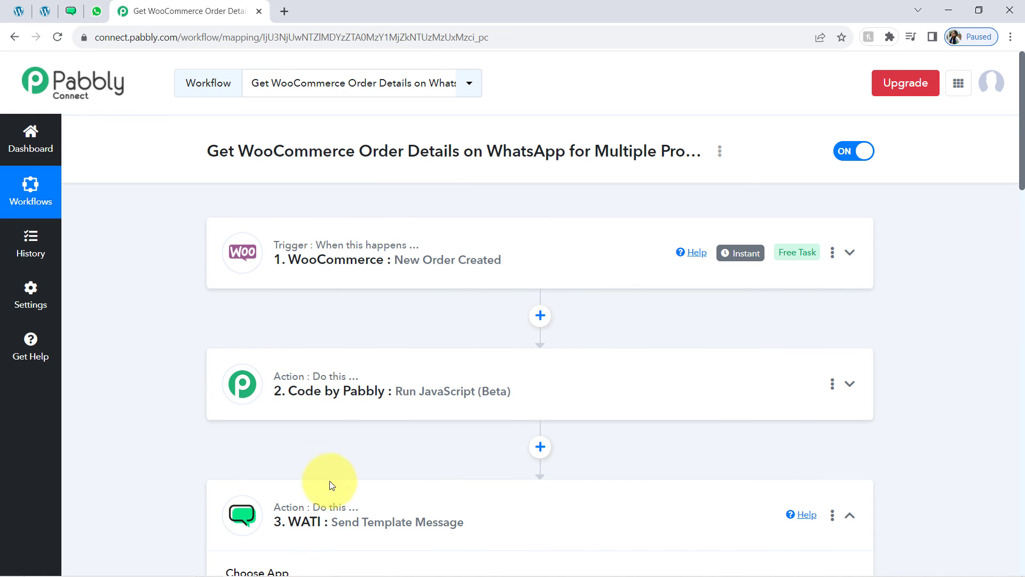
left_click(324, 525)
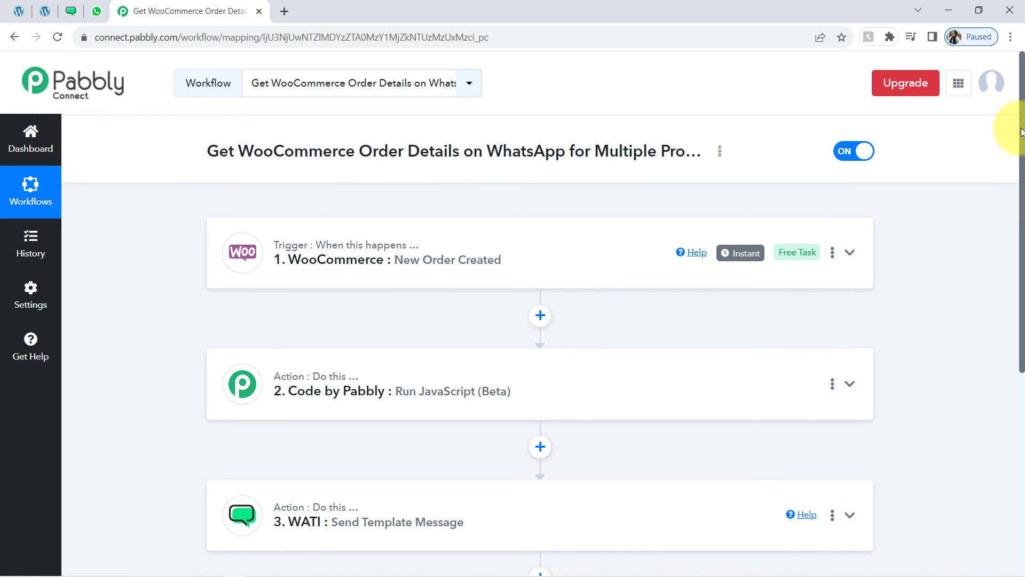
left_click_drag(1021, 133, 1019, 217)
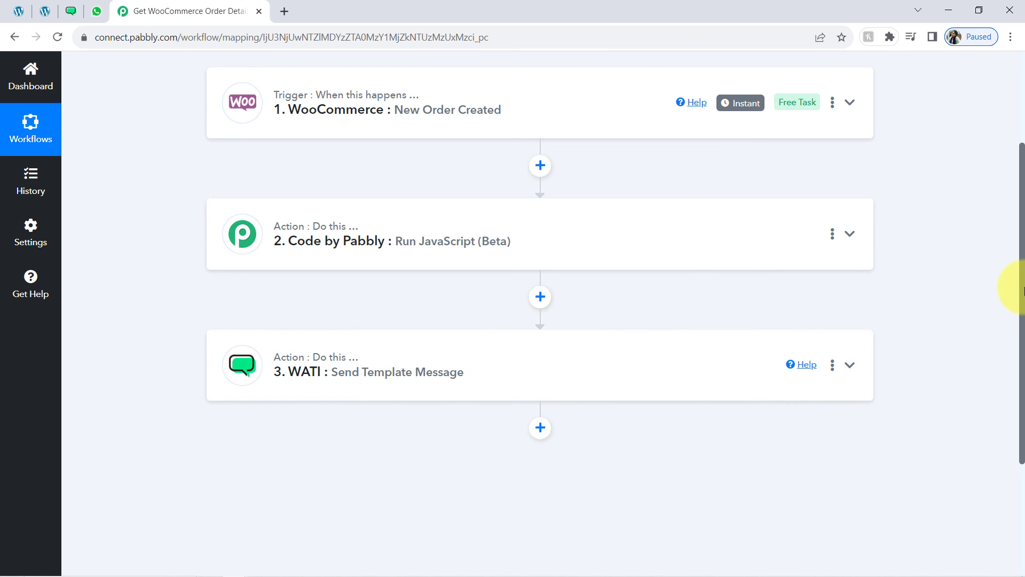
left_click_drag(1022, 288, 710, 130)
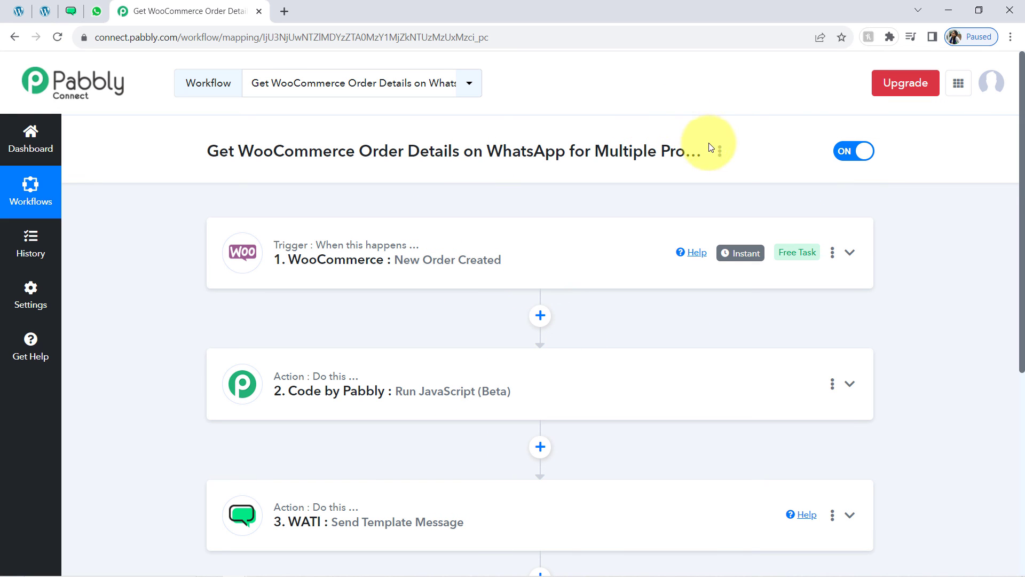
Copy the workflow's share link from the Share window
left_click(719, 152)
left_click(563, 218)
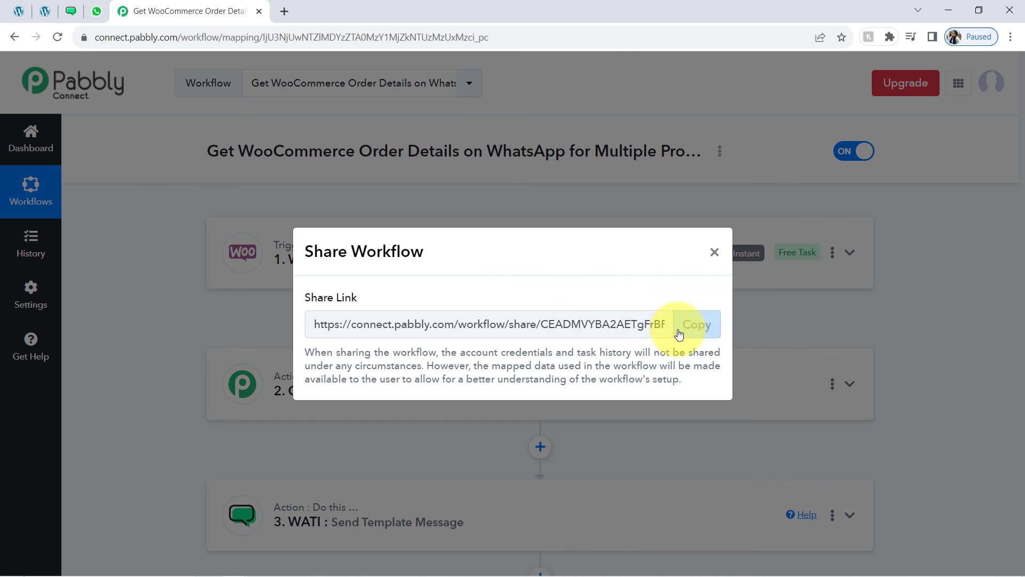
left_click(691, 326)
left_click(715, 253)
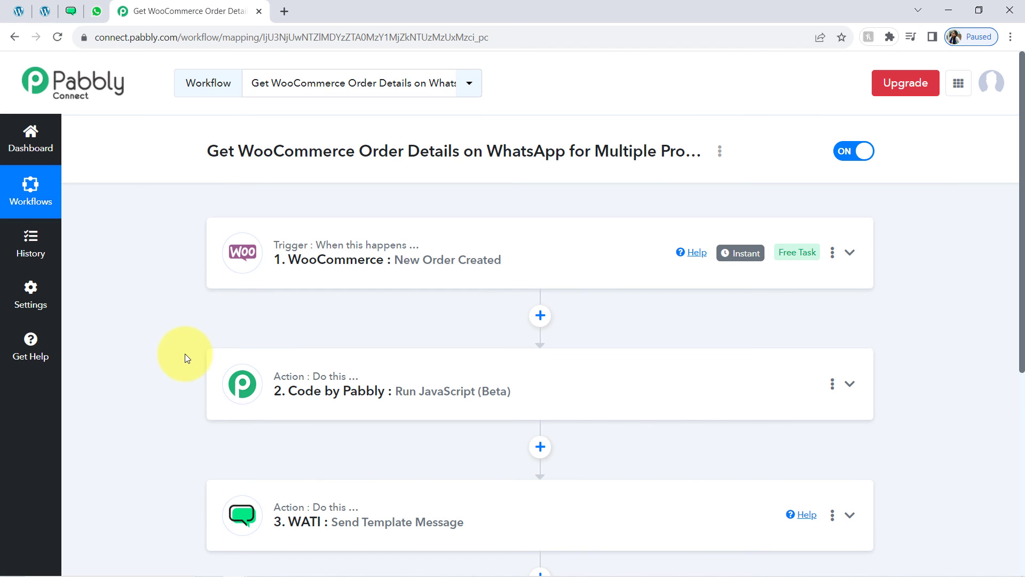
Expand the Code by Pabbly step to show its Run JavaScript code
scroll(184, 348, "down", 2)
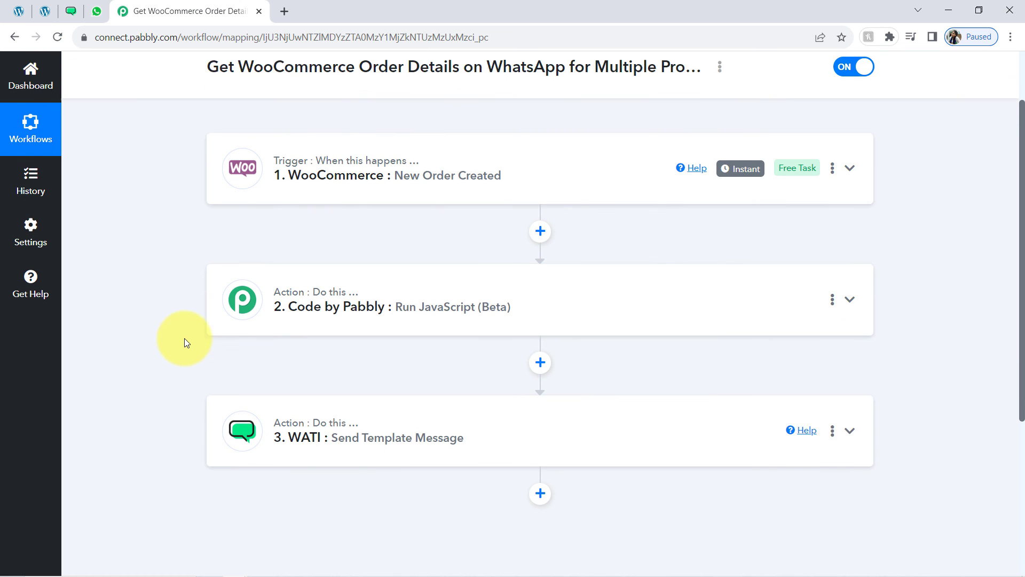
scroll(184, 341, "down", 1)
left_click(295, 257)
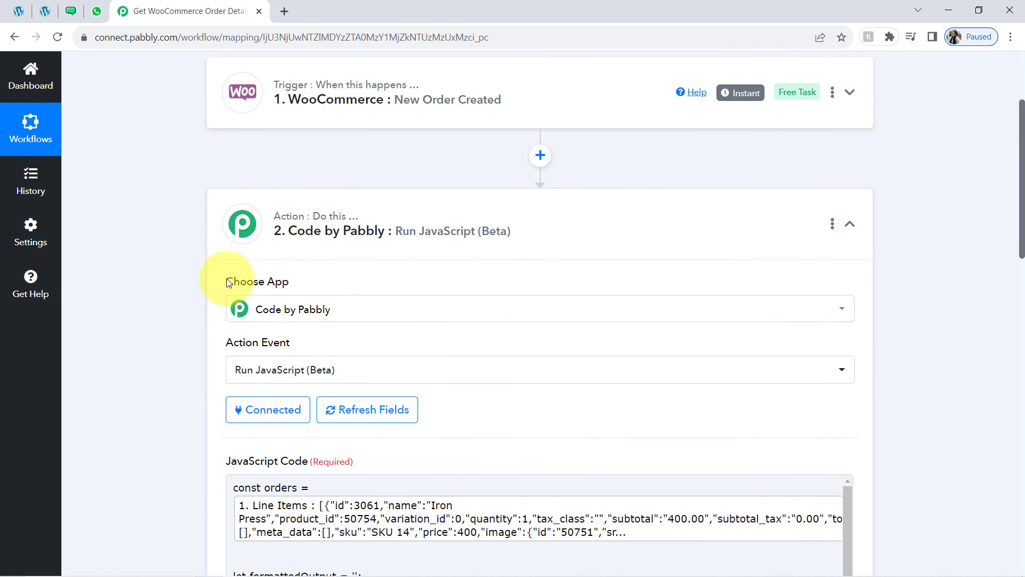
scroll(227, 282, "down", 3)
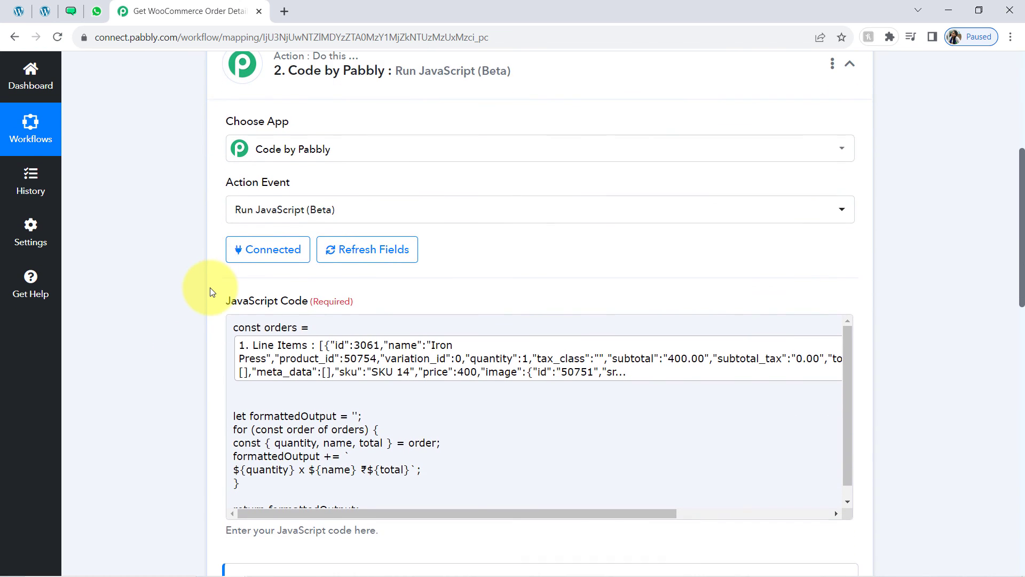